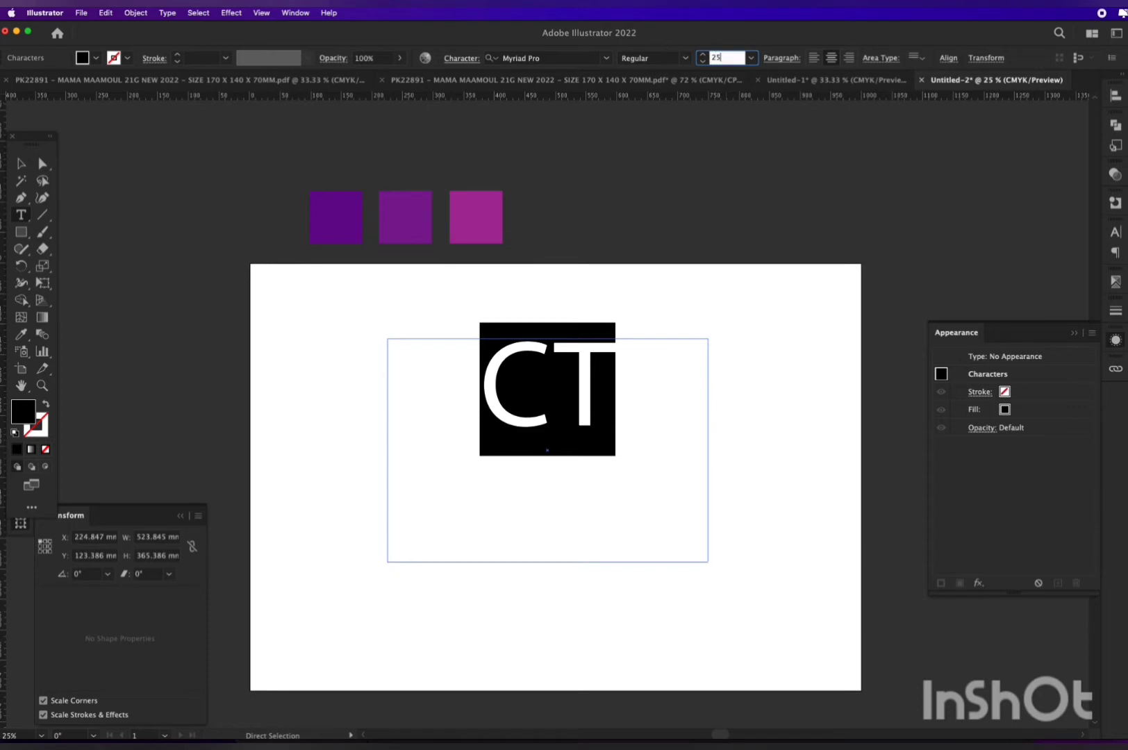
- Set the font size of the CT text to 250 mm
{"action": "key", "text": "Return"}
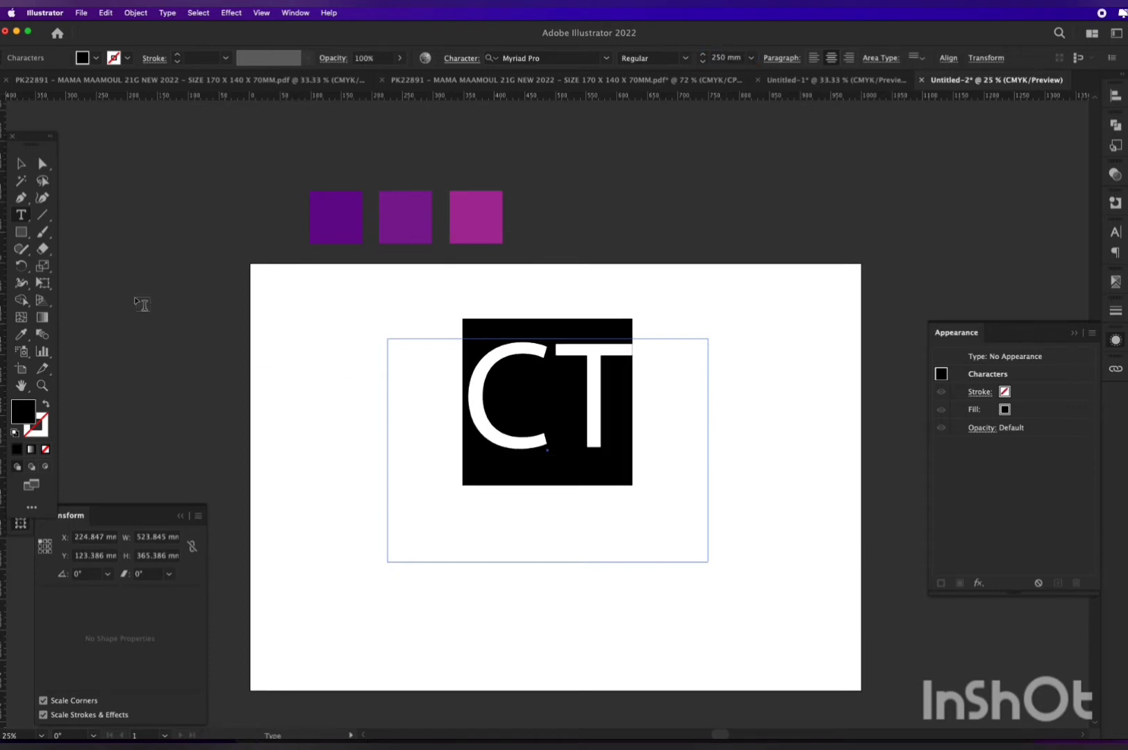
{"action": "left_click", "coordinate": [43, 165]}
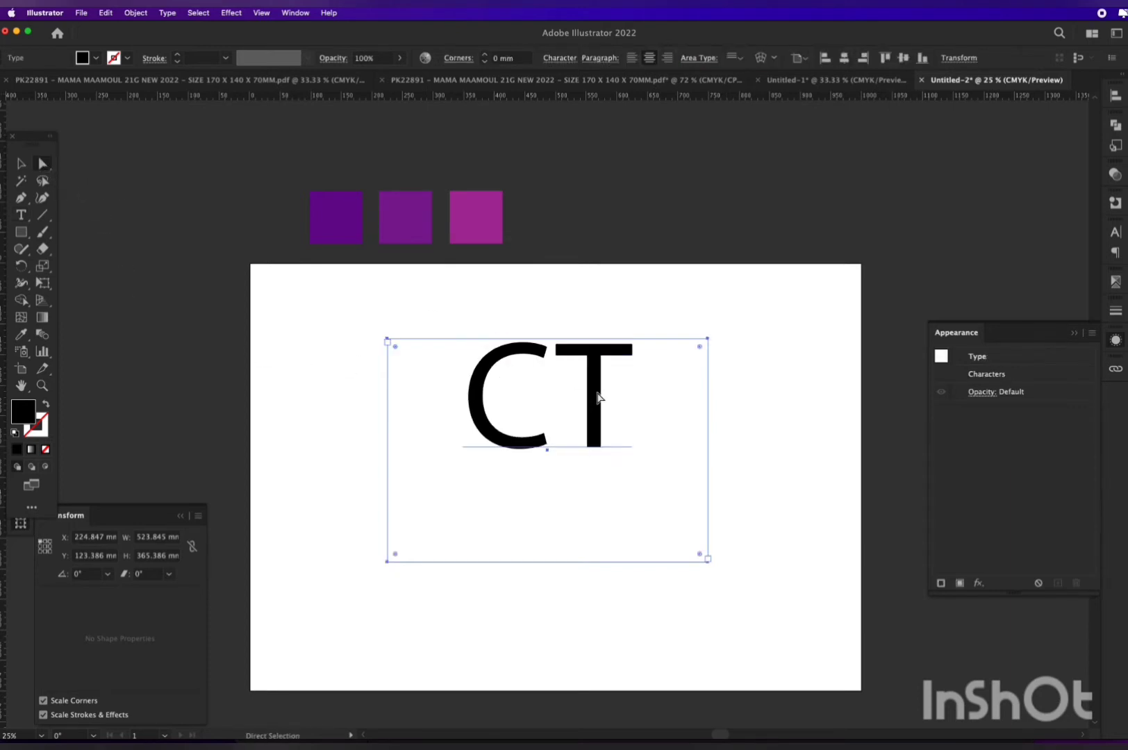
- Change the CT text to the Bold style and move its text frame down about 91 mm on the artboard
{"action": "double_click", "coordinate": [603, 369]}
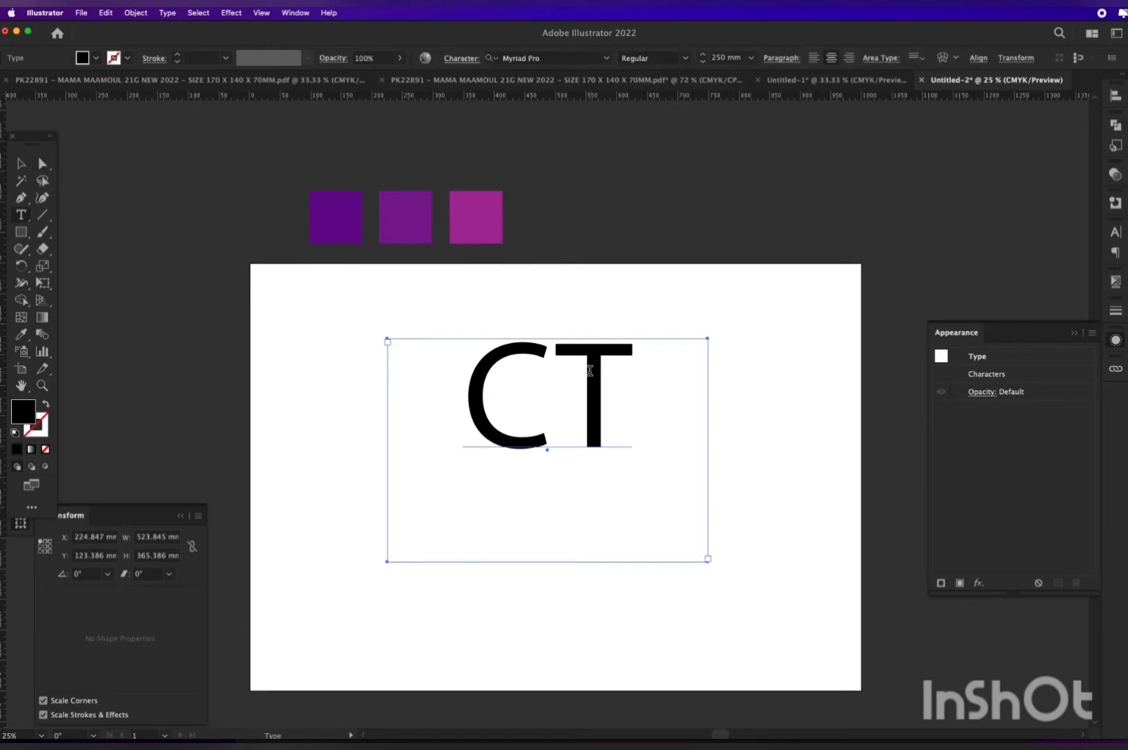
{"action": "double_click", "coordinate": [574, 414]}
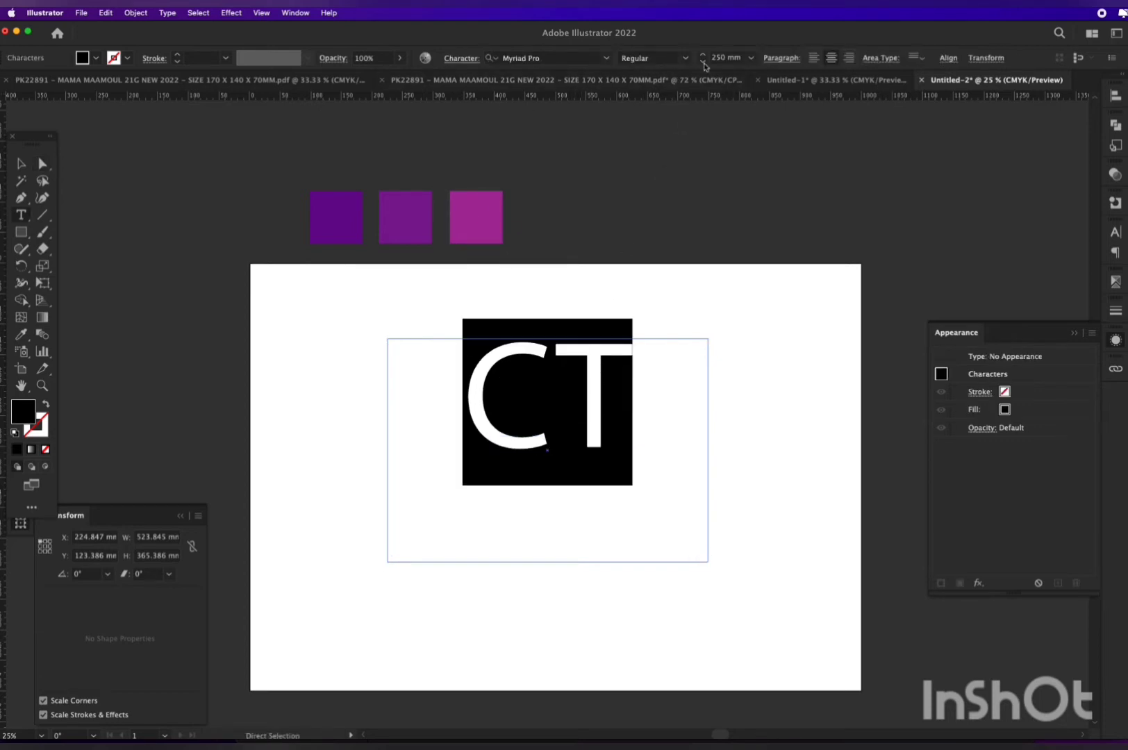
{"action": "left_click", "coordinate": [681, 57]}
{"action": "left_click", "coordinate": [656, 232]}
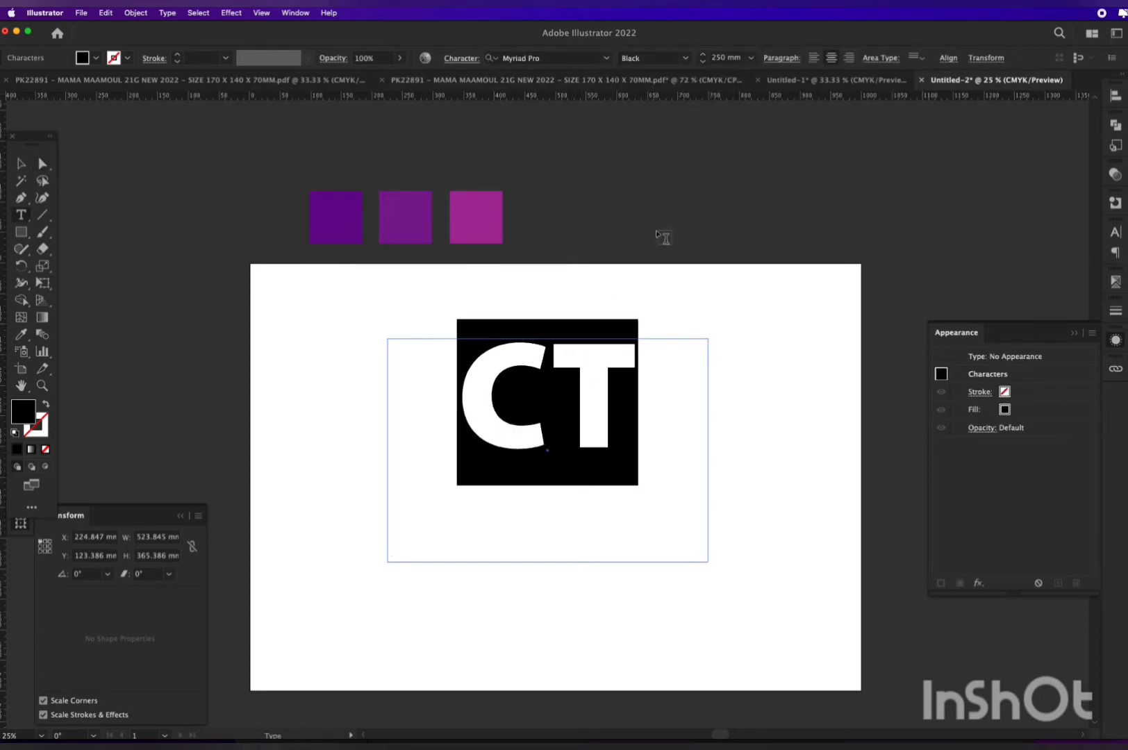
{"action": "left_click", "coordinate": [685, 58]}
{"action": "left_click", "coordinate": [659, 200]}
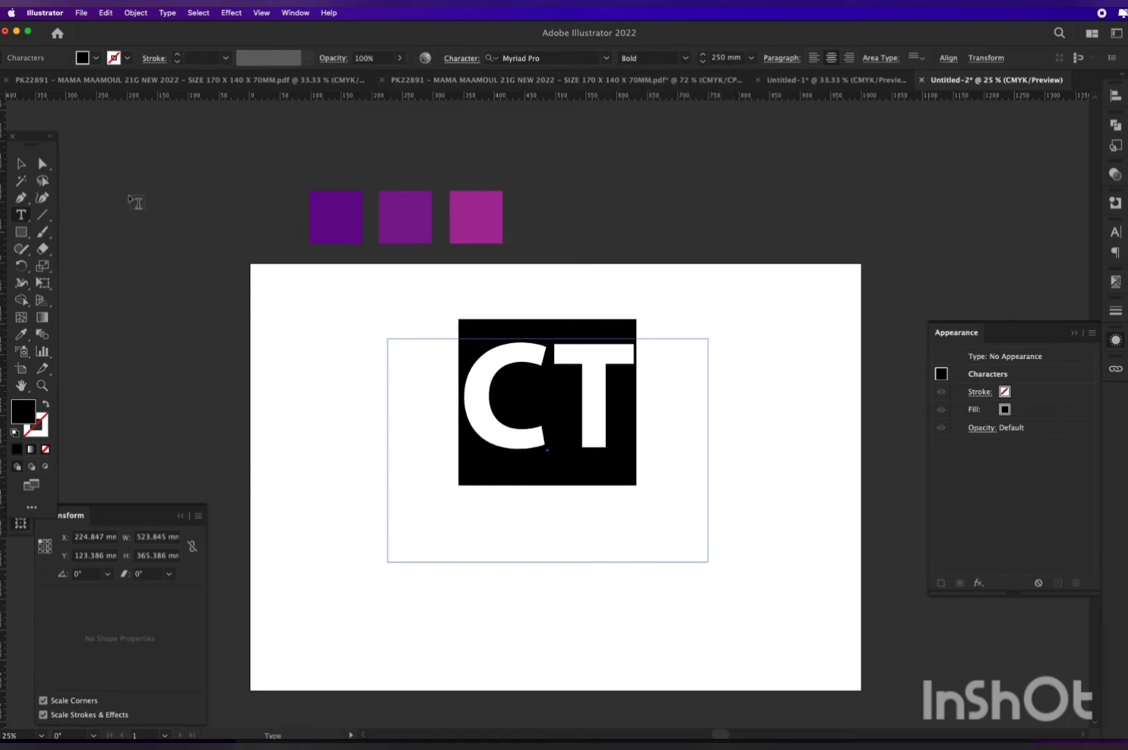
{"action": "left_click", "coordinate": [43, 164]}
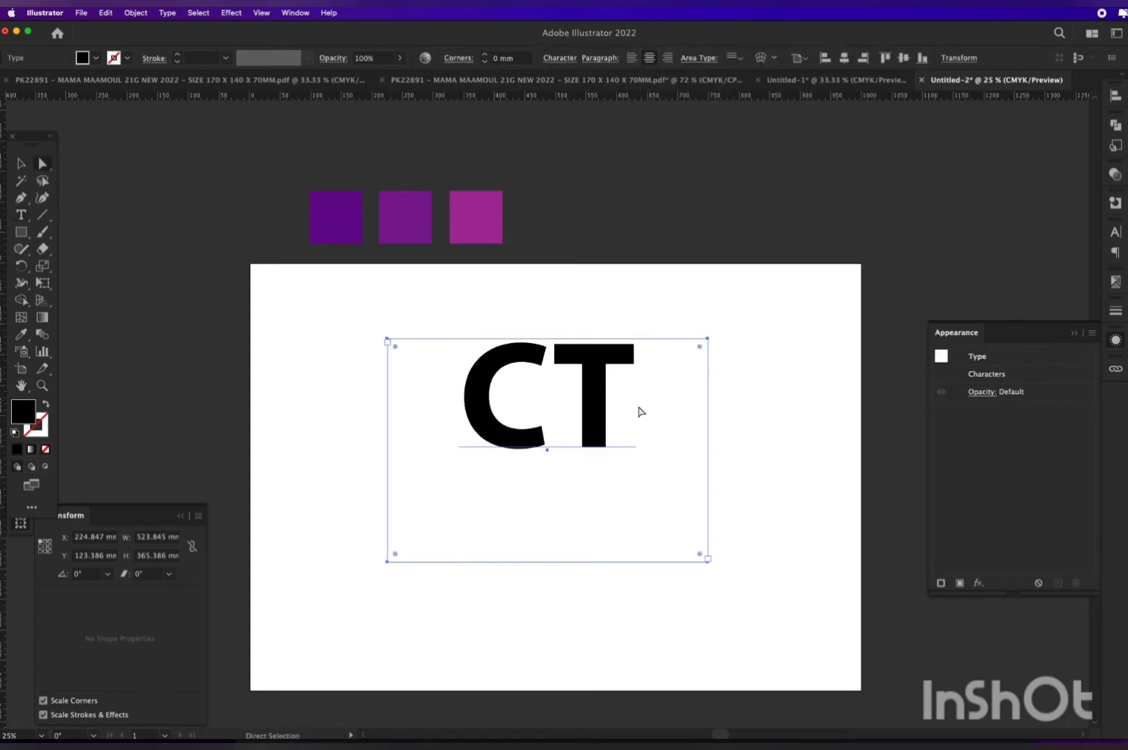
{"action": "left_click_drag", "start_coordinate": [594, 403], "coordinate": [597, 464]}
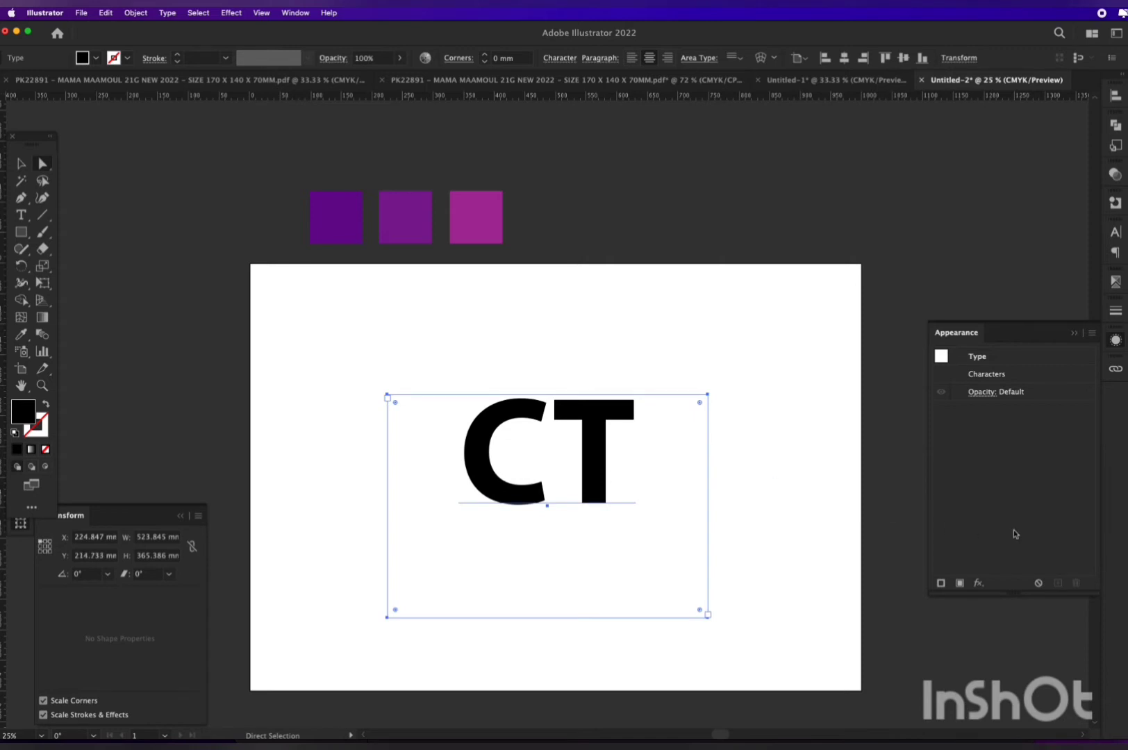
- Add a new fill to the CT type object and colour it light grey
{"action": "left_click", "coordinate": [1021, 361]}
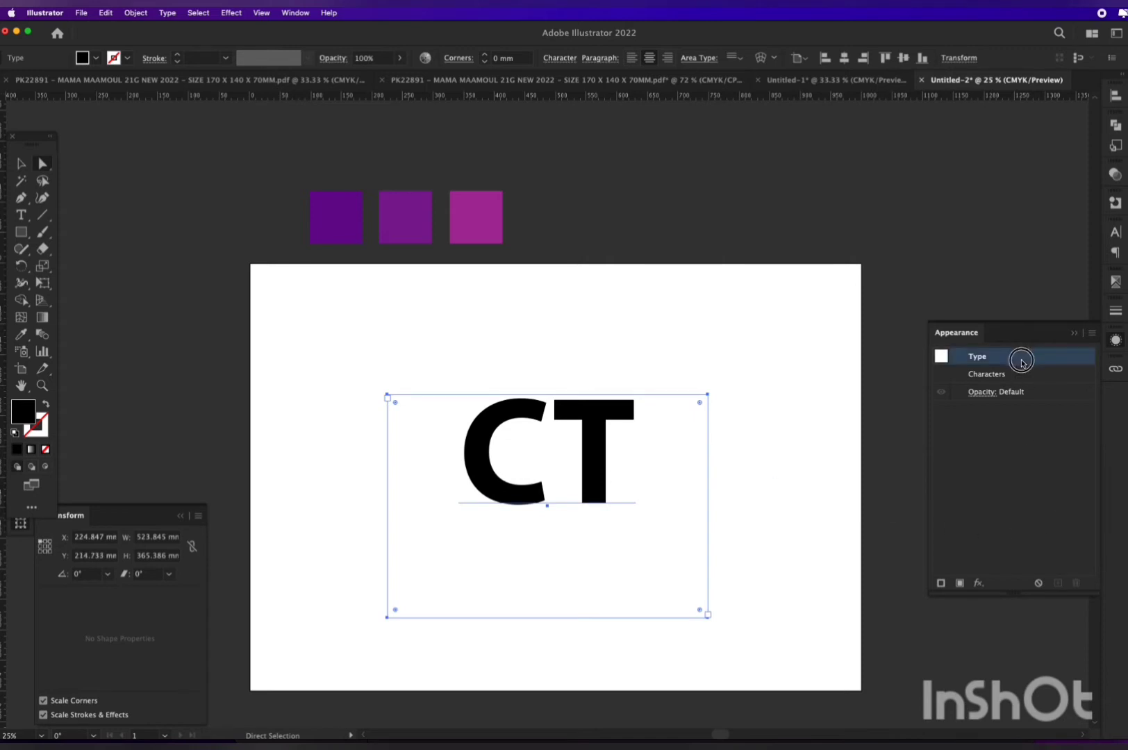
{"action": "left_click", "coordinate": [960, 583]}
{"action": "left_click", "coordinate": [1017, 410]}
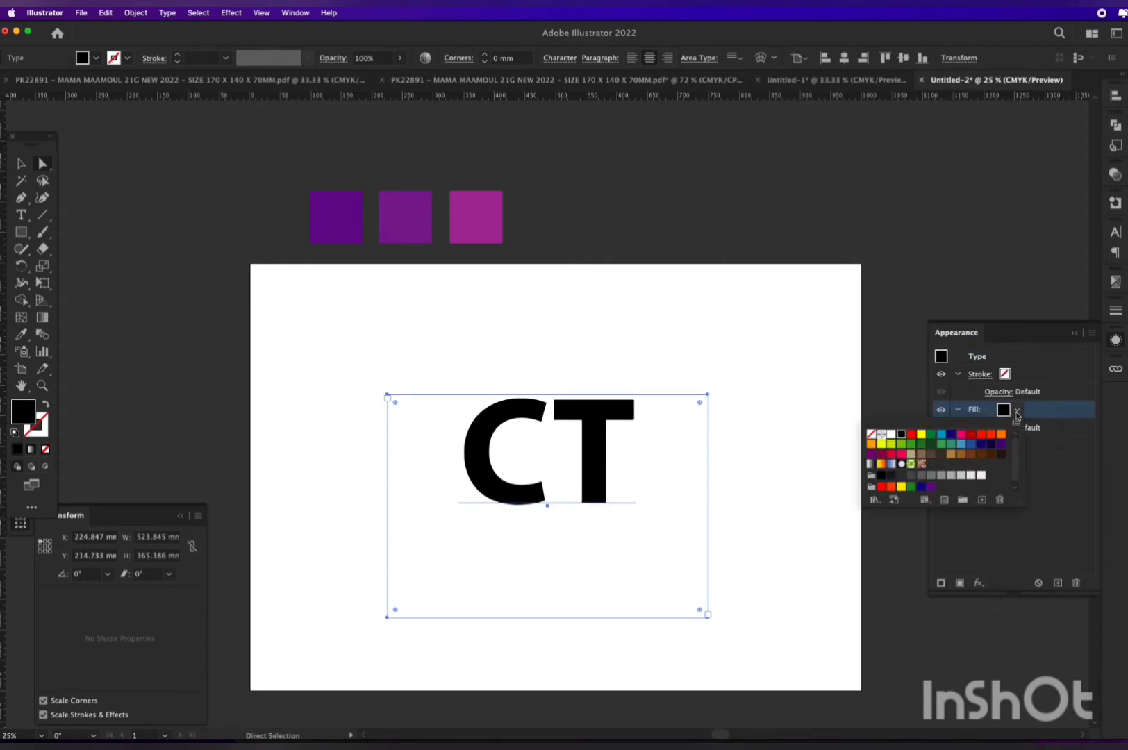
{"action": "left_click", "coordinate": [961, 476]}
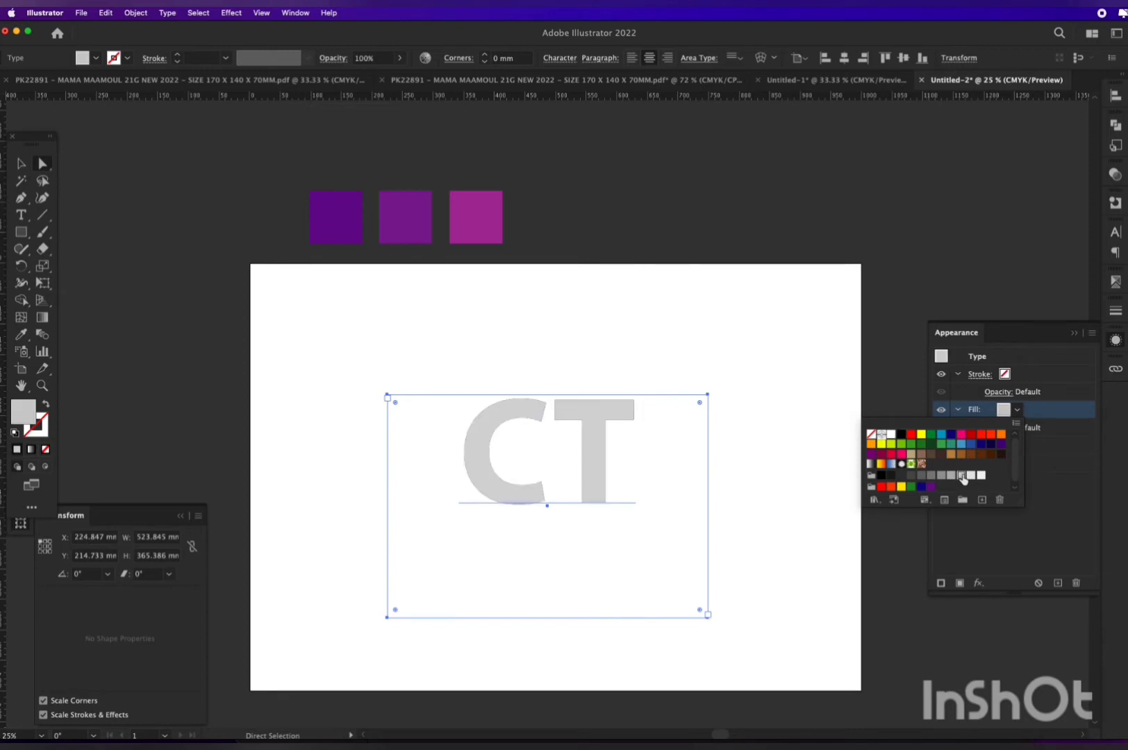
{"action": "left_click", "coordinate": [1040, 404]}
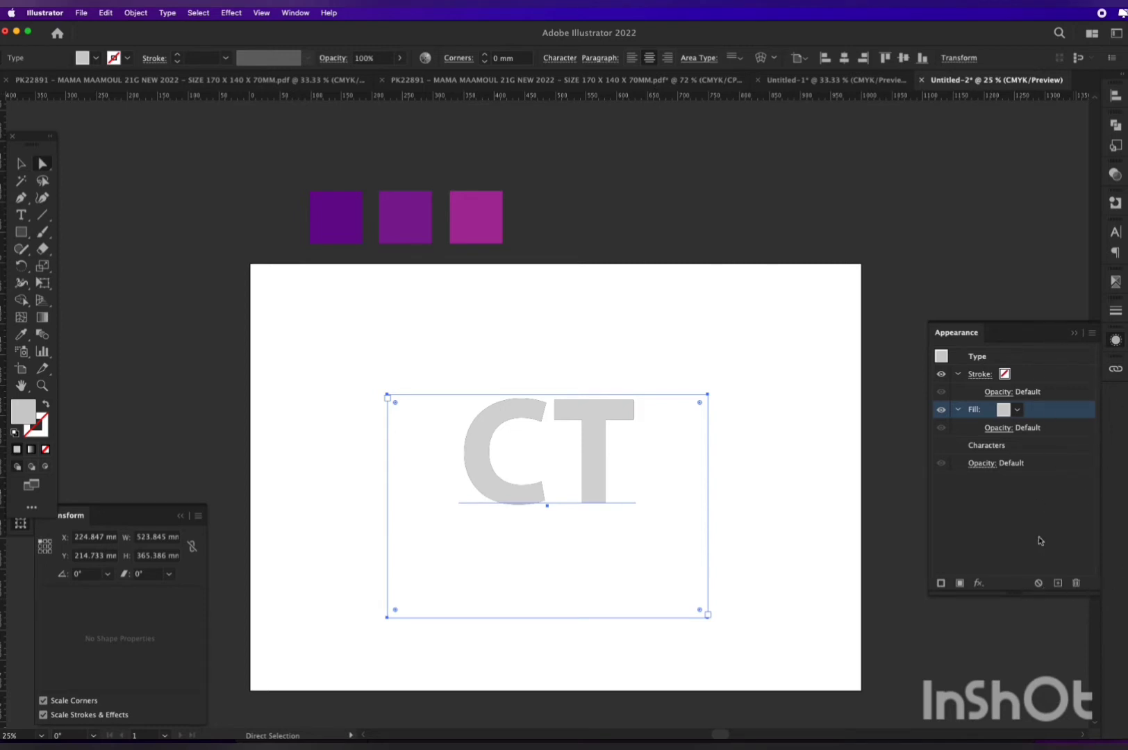
{"action": "left_click", "coordinate": [1058, 583]}
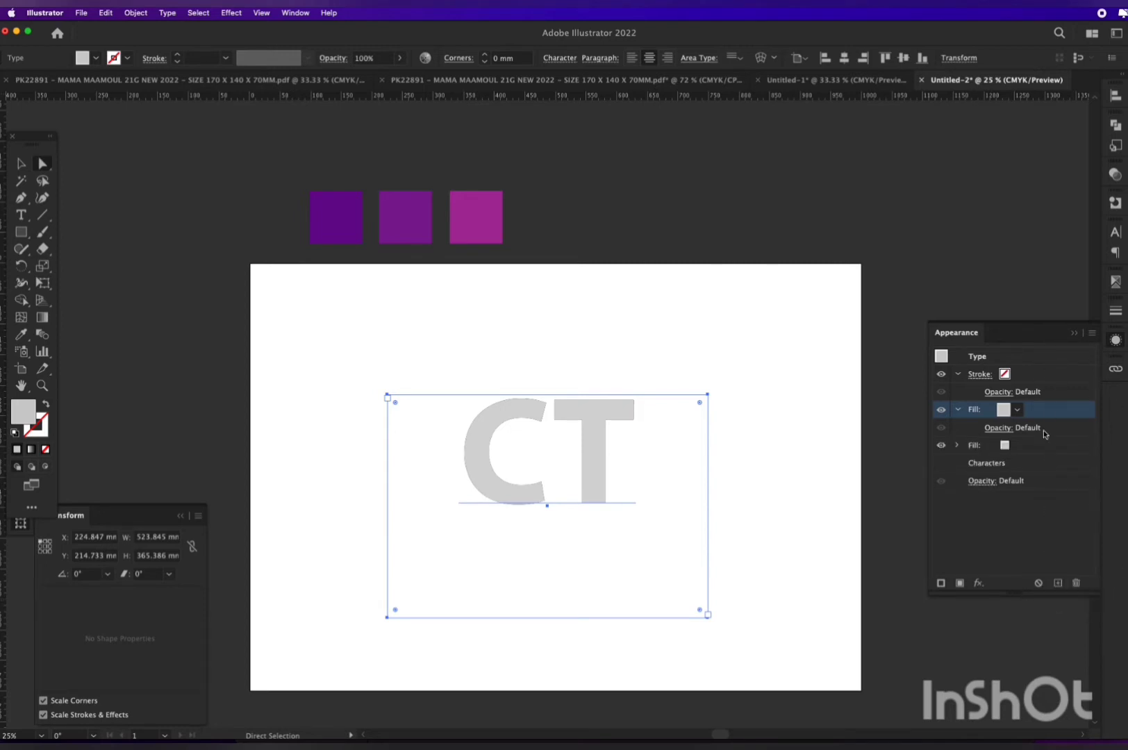
{"action": "left_click_drag", "start_coordinate": [1040, 409], "coordinate": [1037, 446]}
{"action": "key", "text": "v"}
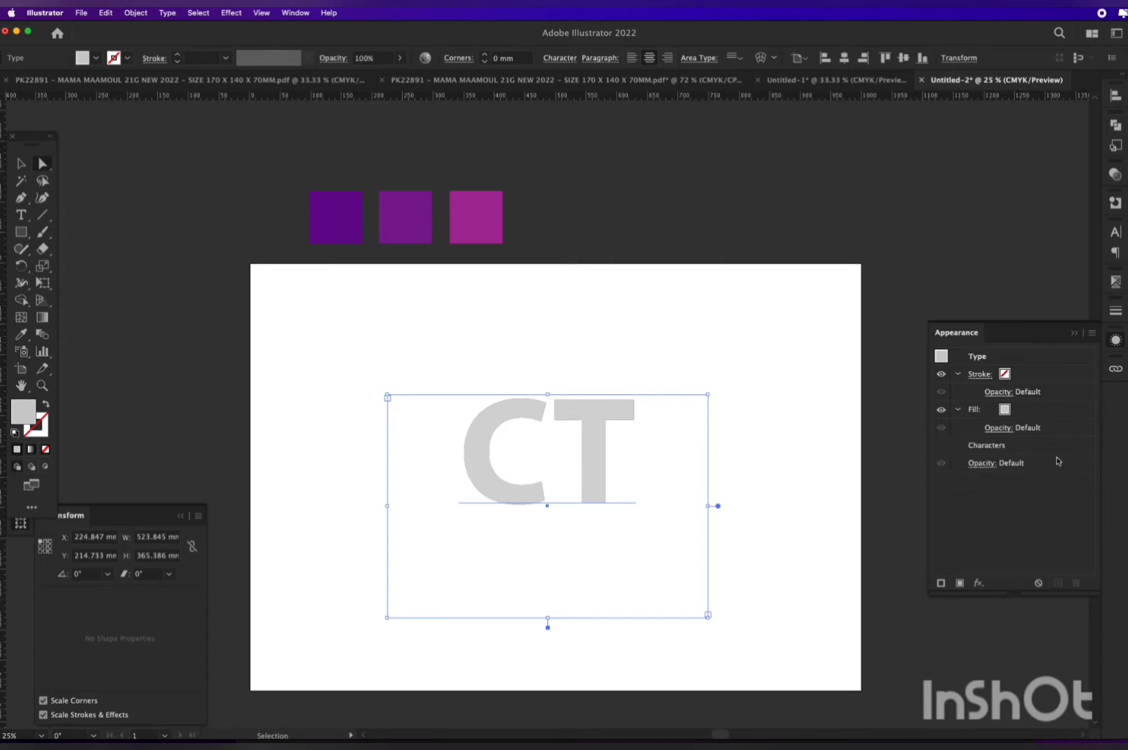
{"action": "key", "text": "a"}
- Duplicate the light grey fill of the CT text and colour the lower copy dark magenta
{"action": "left_click", "coordinate": [1047, 418]}
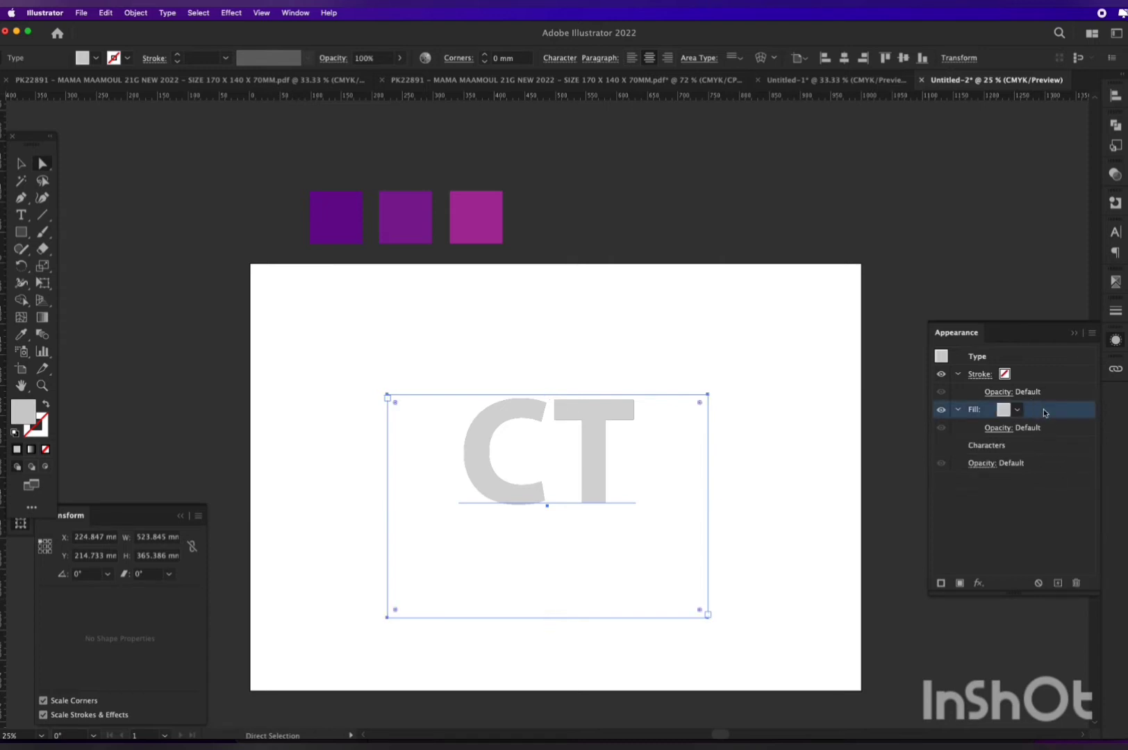
{"action": "left_click", "coordinate": [1058, 583]}
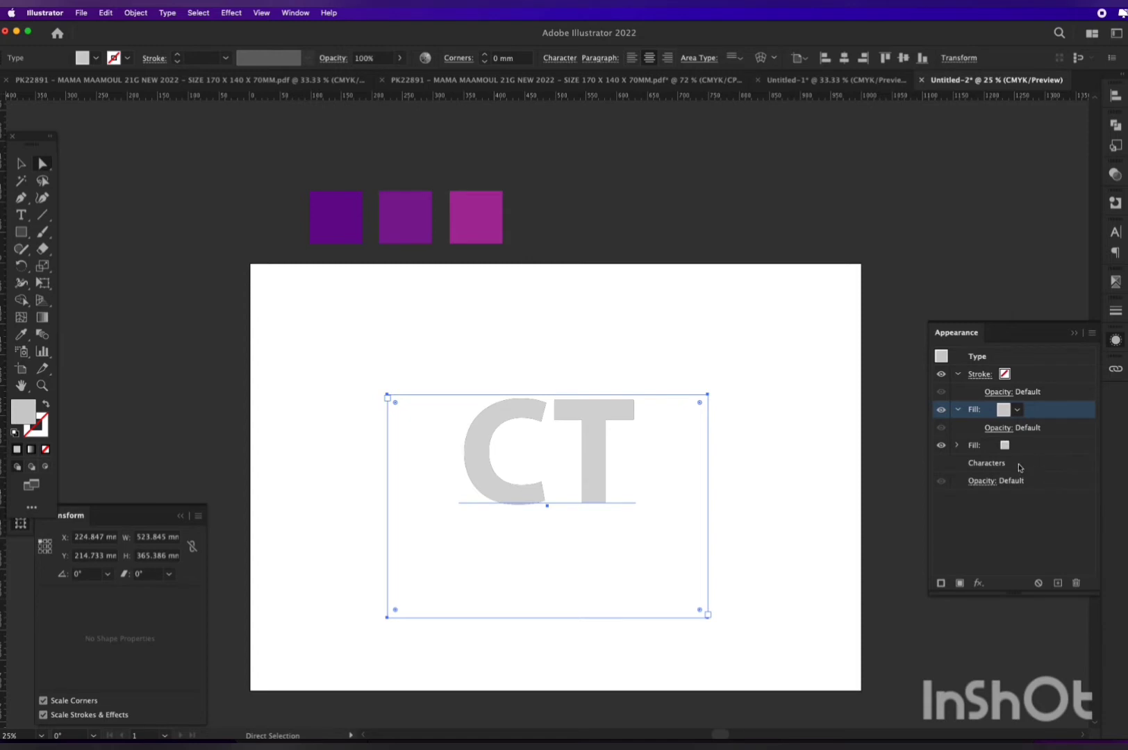
{"action": "left_click", "coordinate": [1020, 446]}
{"action": "left_click", "coordinate": [941, 445]}
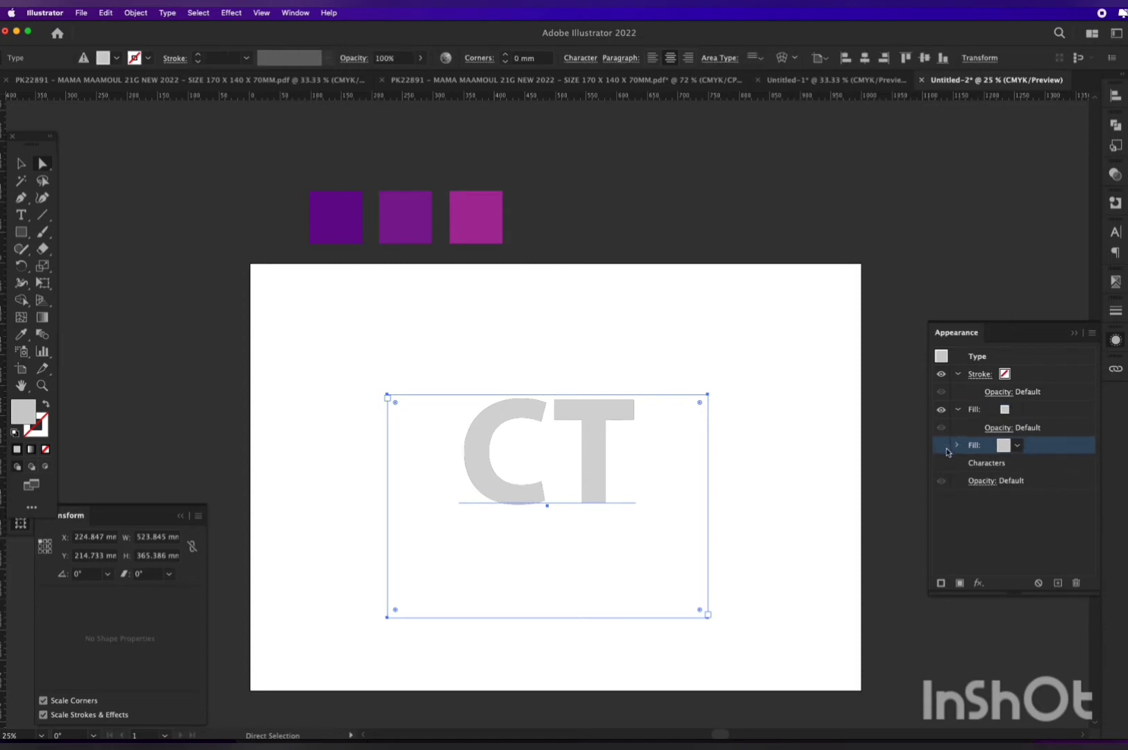
{"action": "left_click", "coordinate": [1015, 447]}
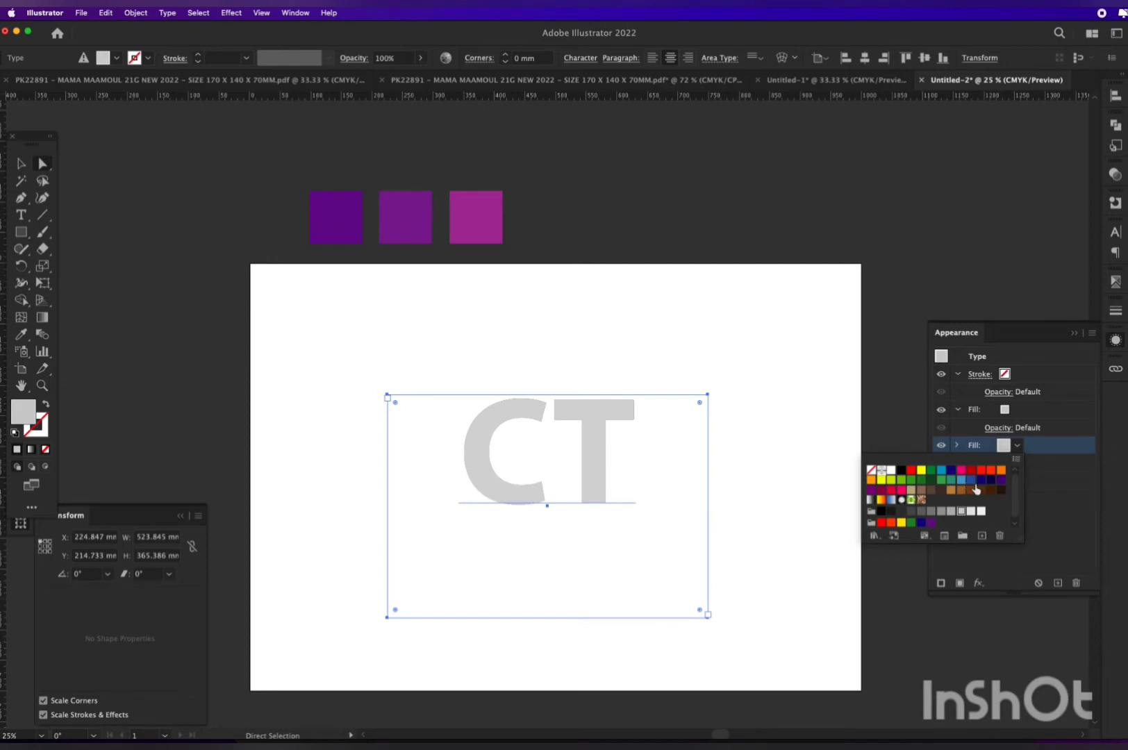
{"action": "left_click", "coordinate": [882, 490]}
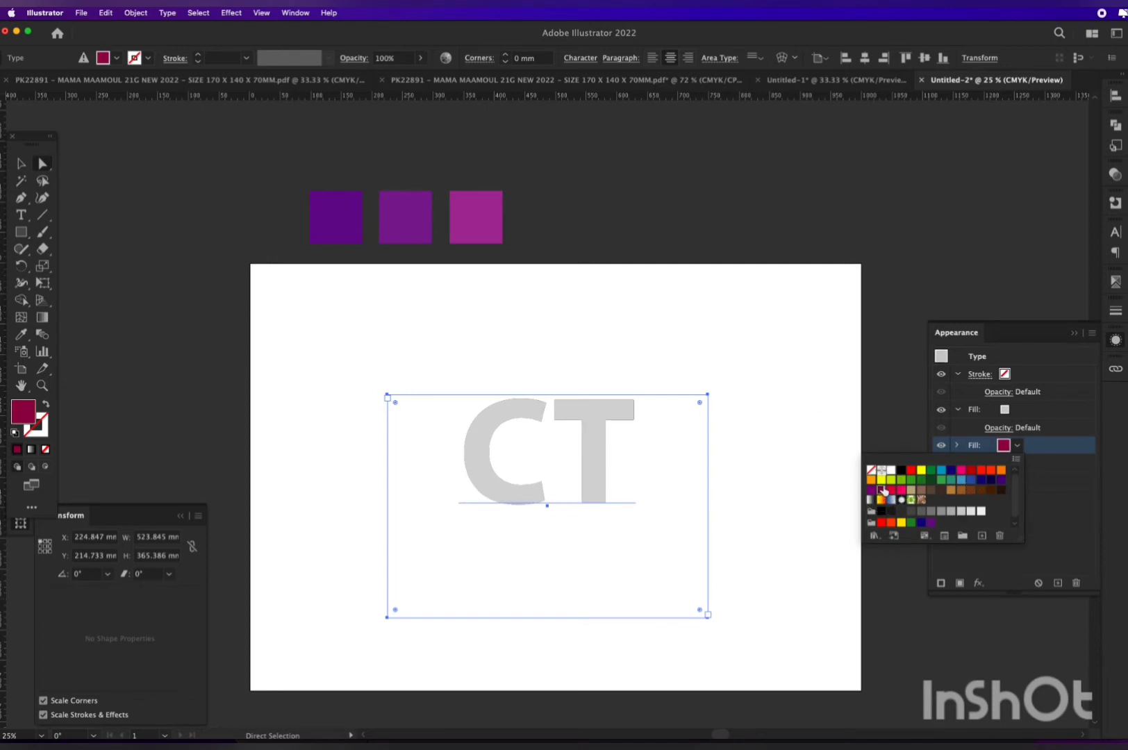
{"action": "left_click", "coordinate": [1027, 448]}
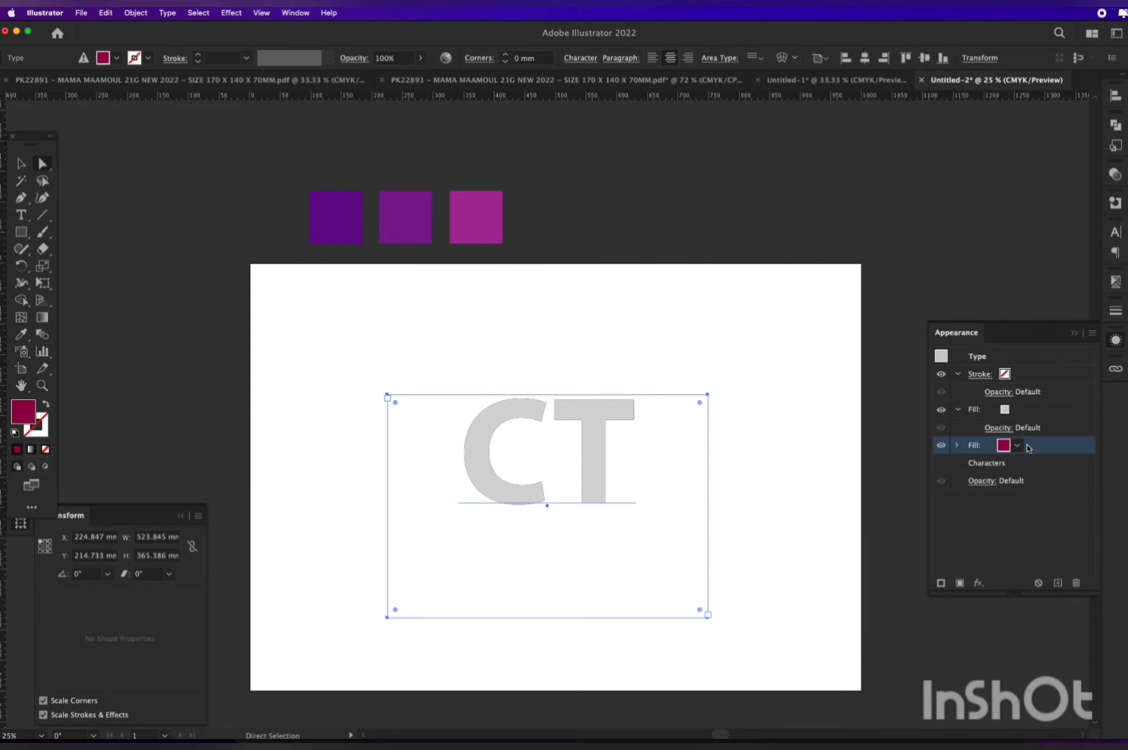
- Apply an Offset Path effect of 8 mm to the dark magenta fill
{"action": "left_click", "coordinate": [979, 582]}
{"action": "mouse_move", "coordinate": [996, 569]}
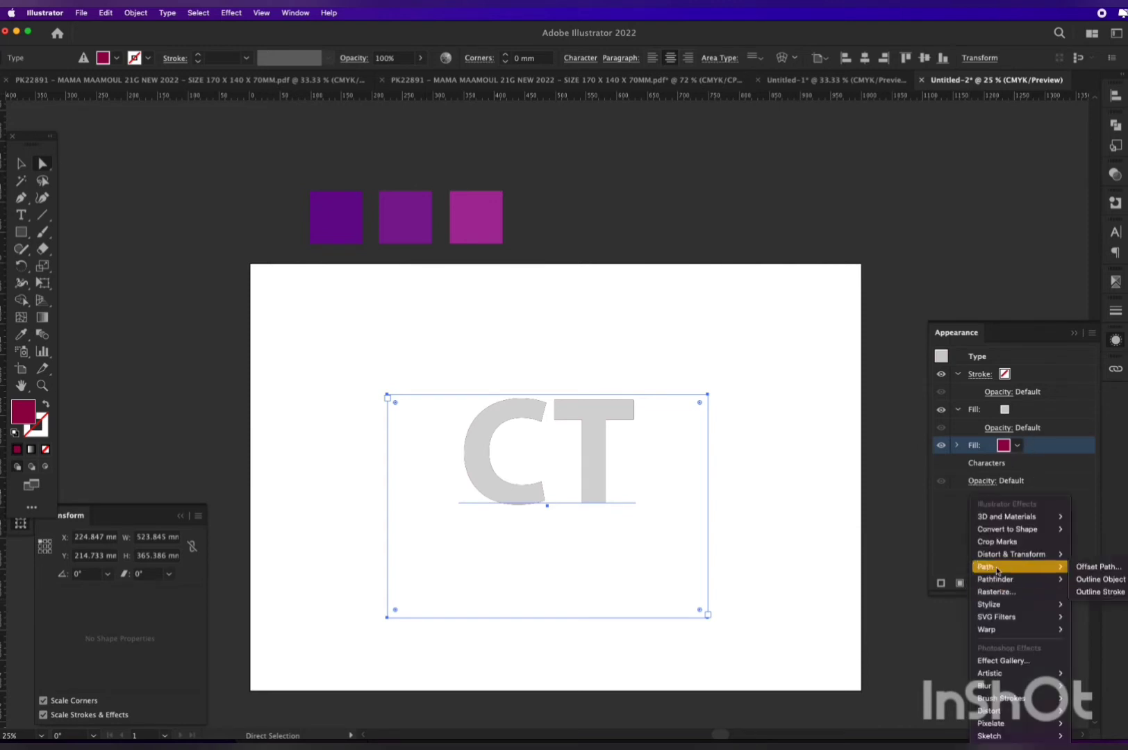
{"action": "left_click", "coordinate": [1097, 568]}
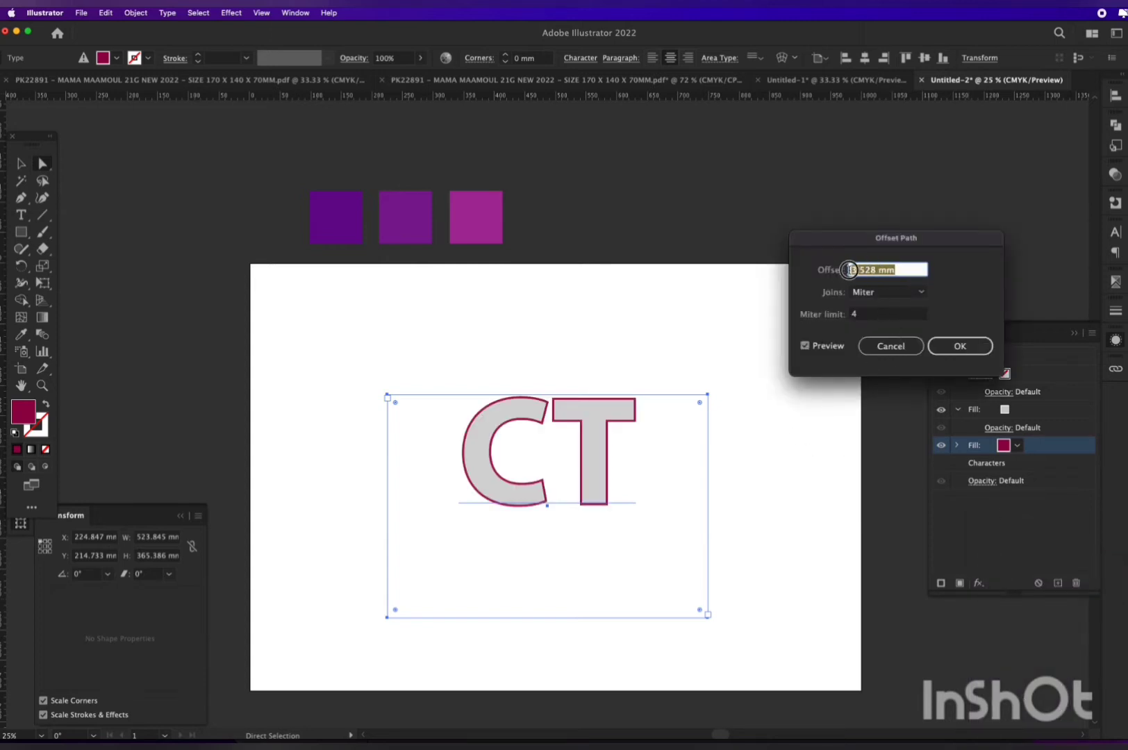
{"action": "type", "text": "8"}
{"action": "key", "text": "Return"}
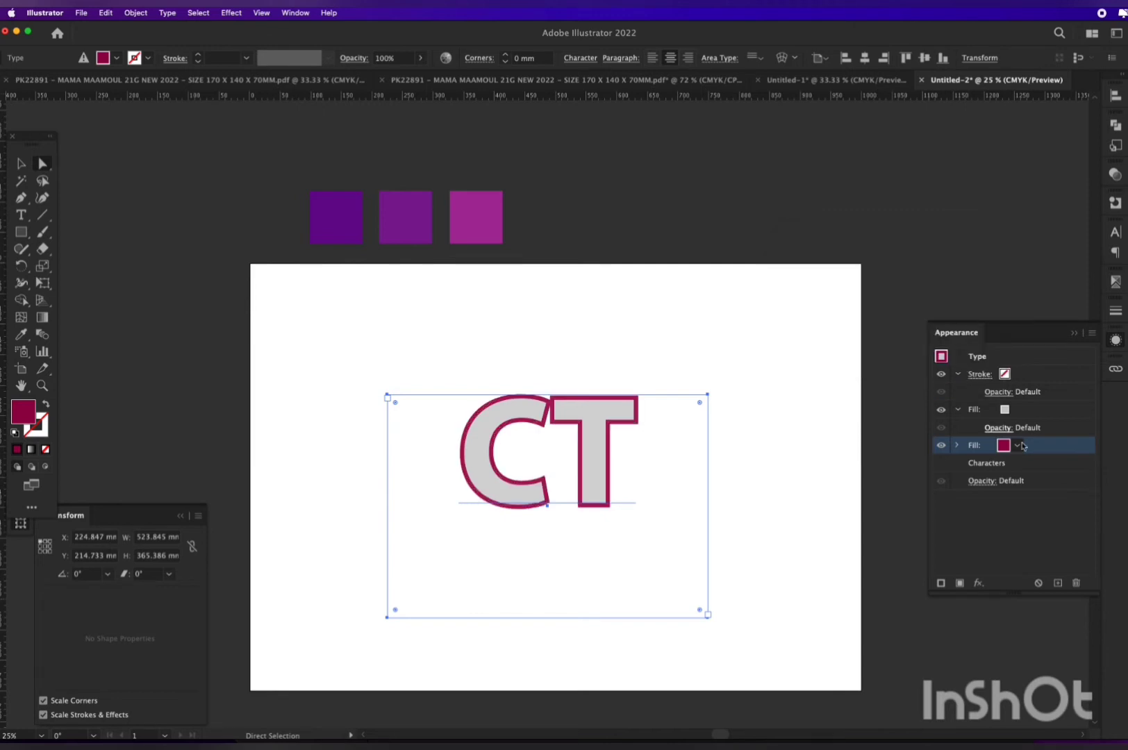
- Add a Transform effect to the dark magenta fill with a horizontal and vertical move of 1 mm each
{"action": "left_click", "coordinate": [979, 584]}
{"action": "mouse_move", "coordinate": [983, 583]}
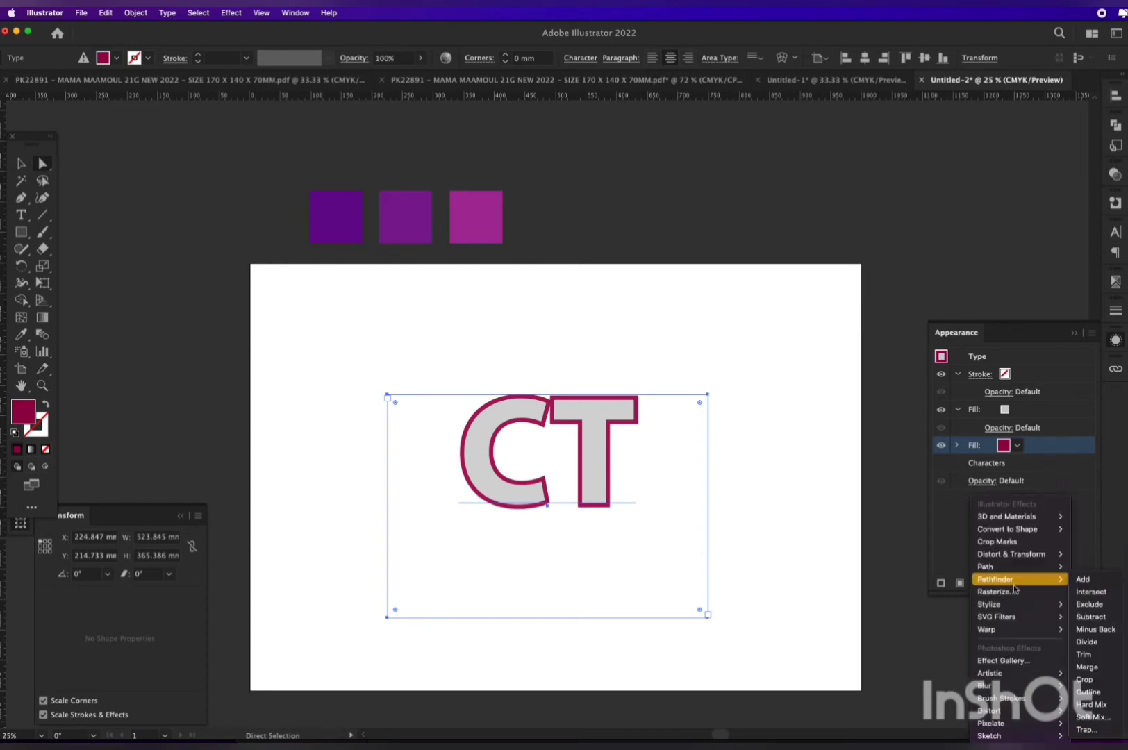
{"action": "mouse_move", "coordinate": [1035, 558]}
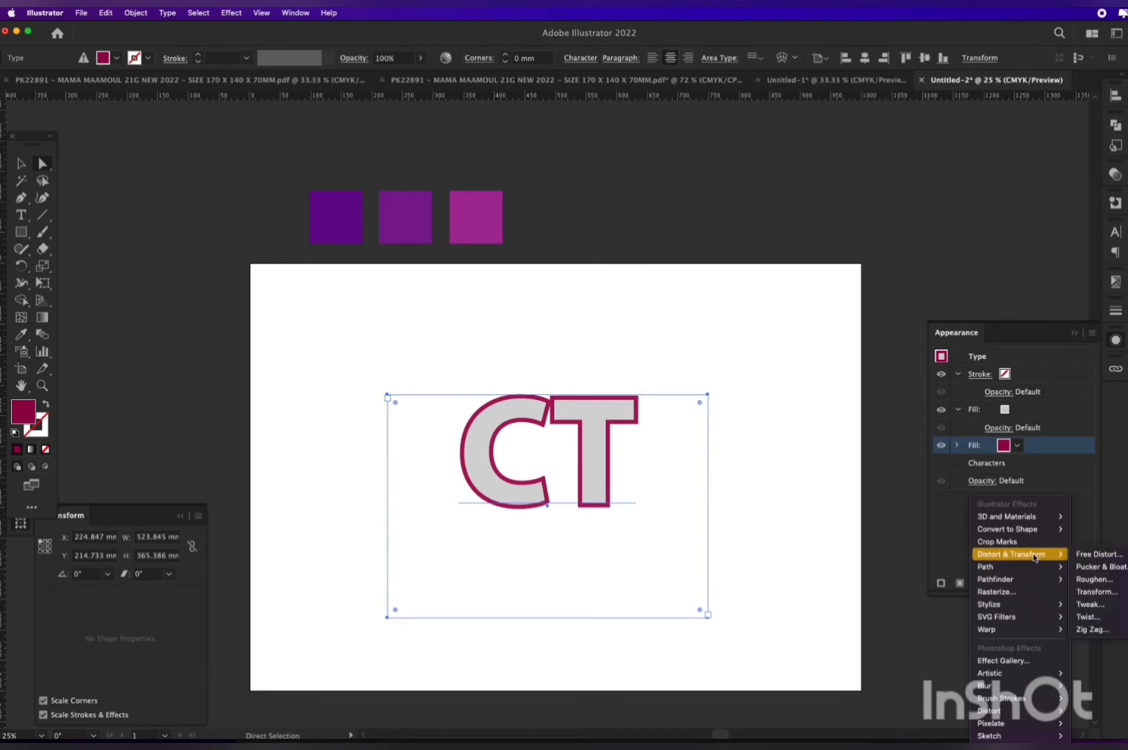
{"action": "left_click", "coordinate": [1095, 591]}
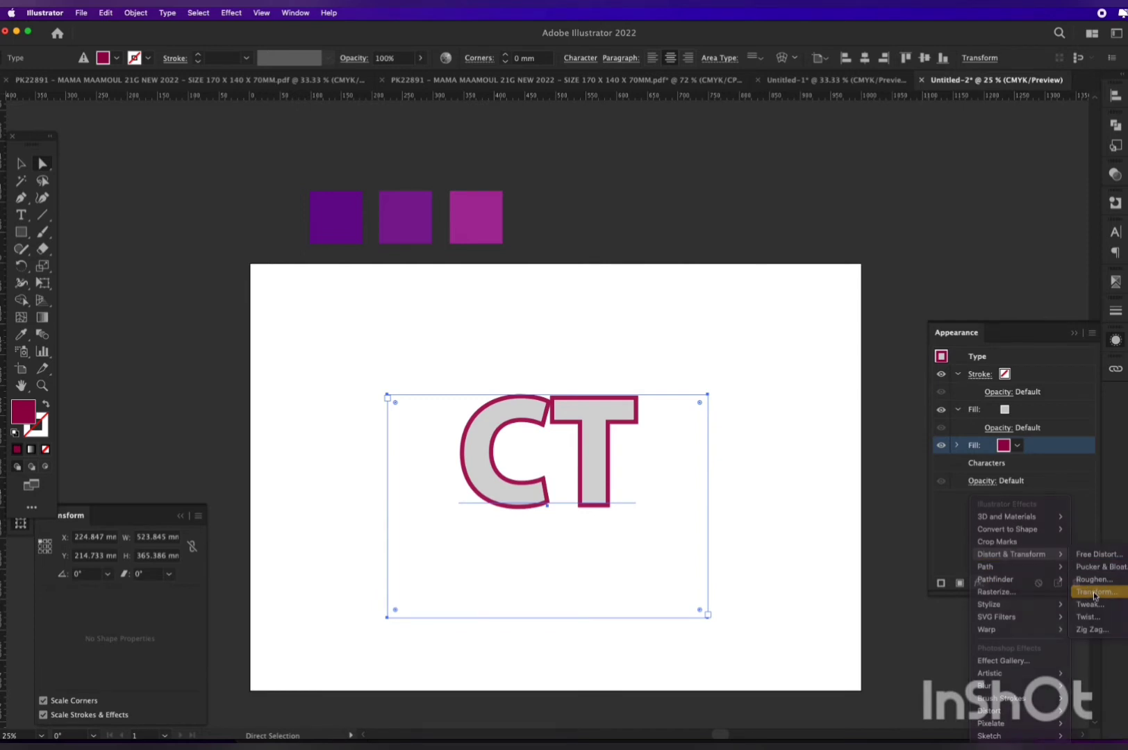
{"action": "left_click", "coordinate": [1090, 285]}
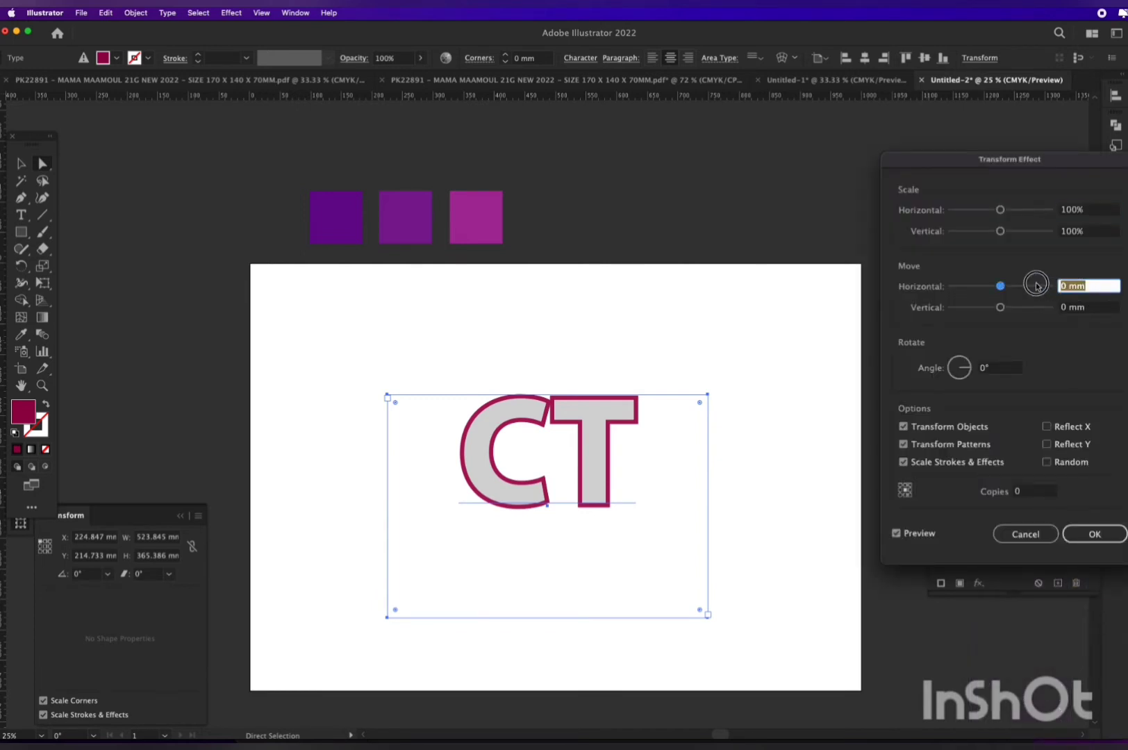
{"action": "type", "text": "1"}
{"action": "left_click", "coordinate": [1087, 307]}
{"action": "type", "text": "1"}
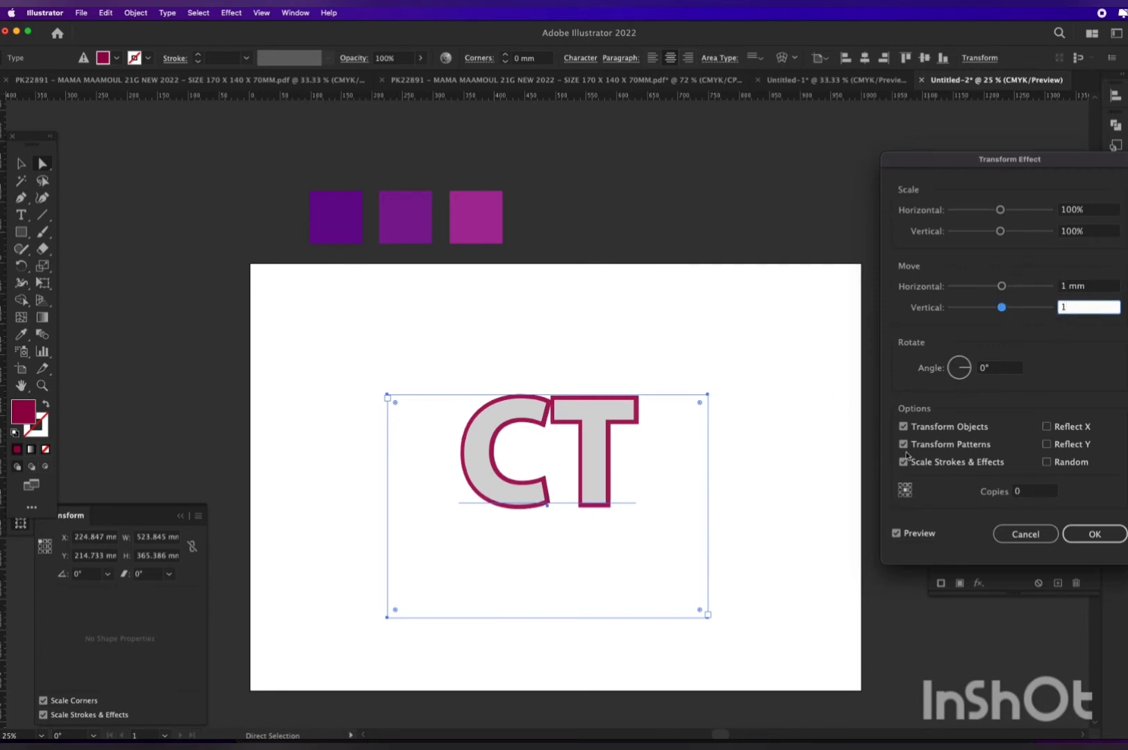
- Set the Transform effect to 10 copies and apply it to extrude the dark magenta fill
{"action": "left_click", "coordinate": [1024, 491]}
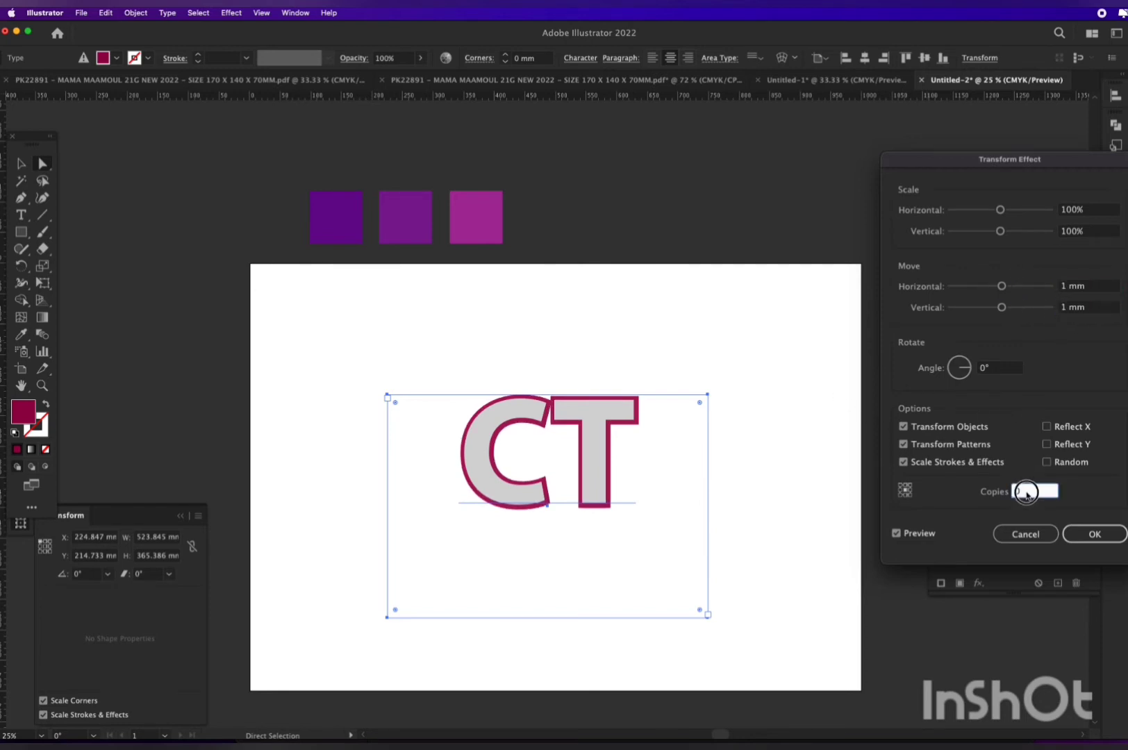
{"action": "key", "text": "Up"}
{"action": "key", "text": "Up"}
{"action": "key", "text": "Up"}
{"action": "key", "text": "Up"}
{"action": "key", "text": "Up"}
{"action": "key", "text": "Up"}
{"action": "key", "text": "Up"}
{"action": "key", "text": "Up"}
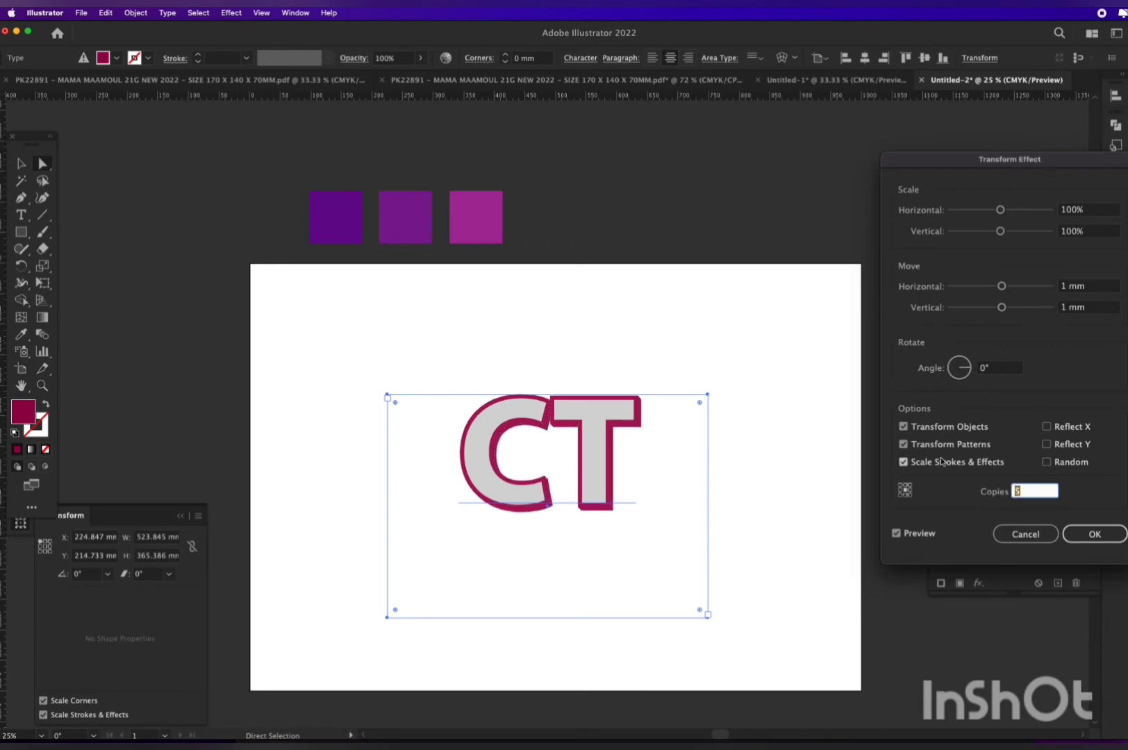
{"action": "key", "text": "Up"}
{"action": "key", "text": "Up"}
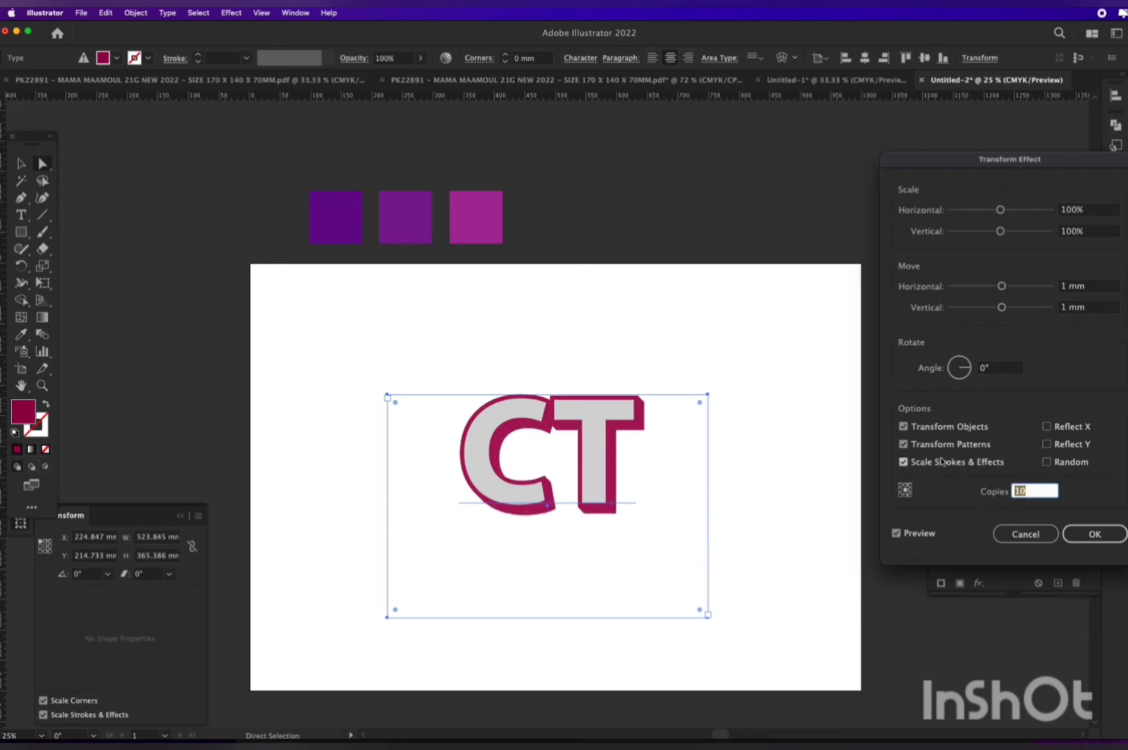
{"action": "left_click", "coordinate": [1088, 537]}
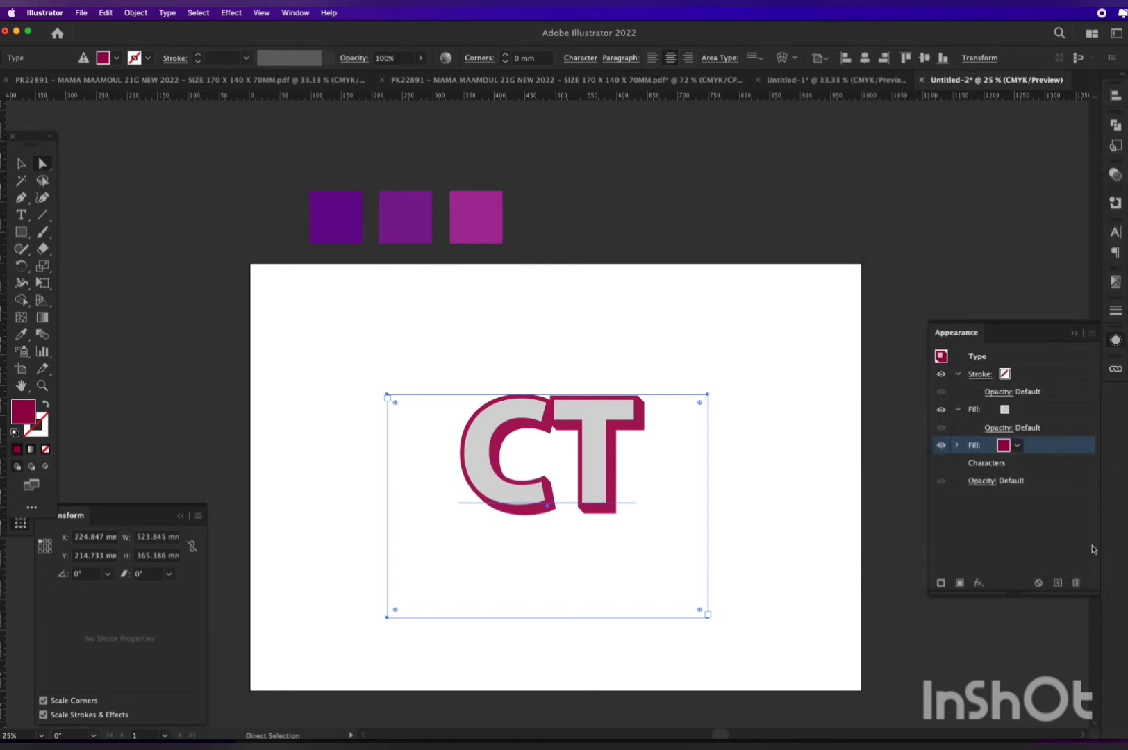
- Duplicate the dark magenta fill of the CT text and colour the lower copy purple
{"action": "left_click", "coordinate": [1064, 584]}
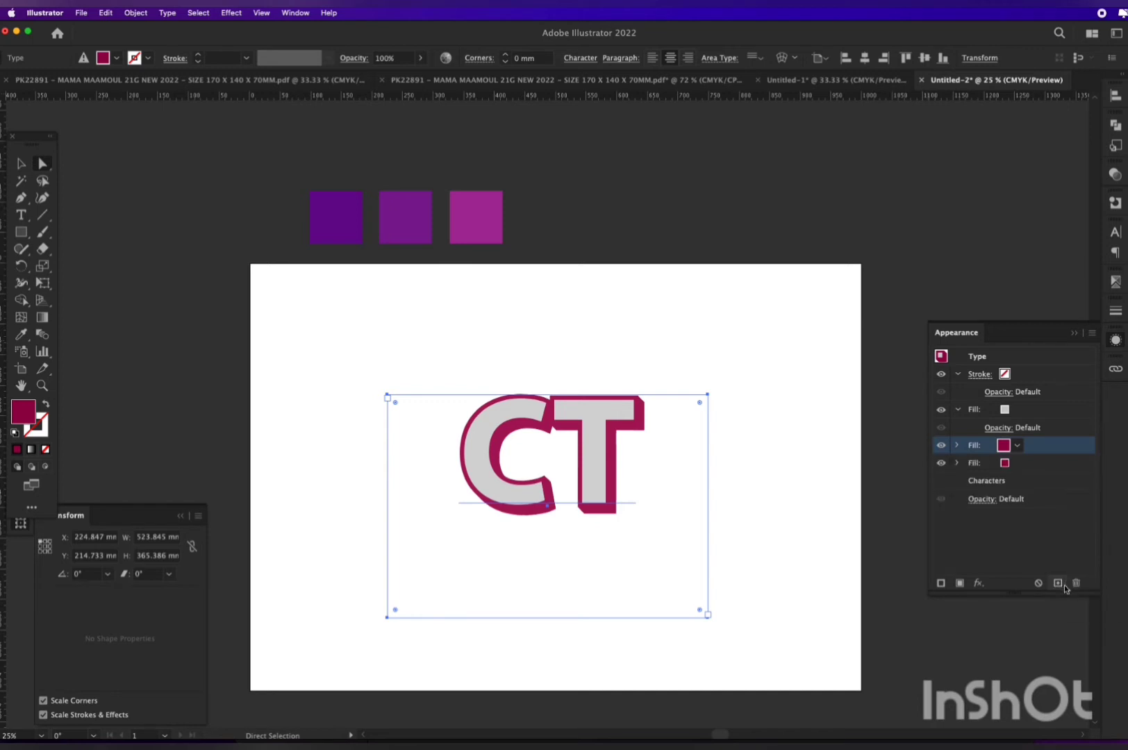
{"action": "left_click_drag", "start_coordinate": [1040, 448], "coordinate": [1027, 471]}
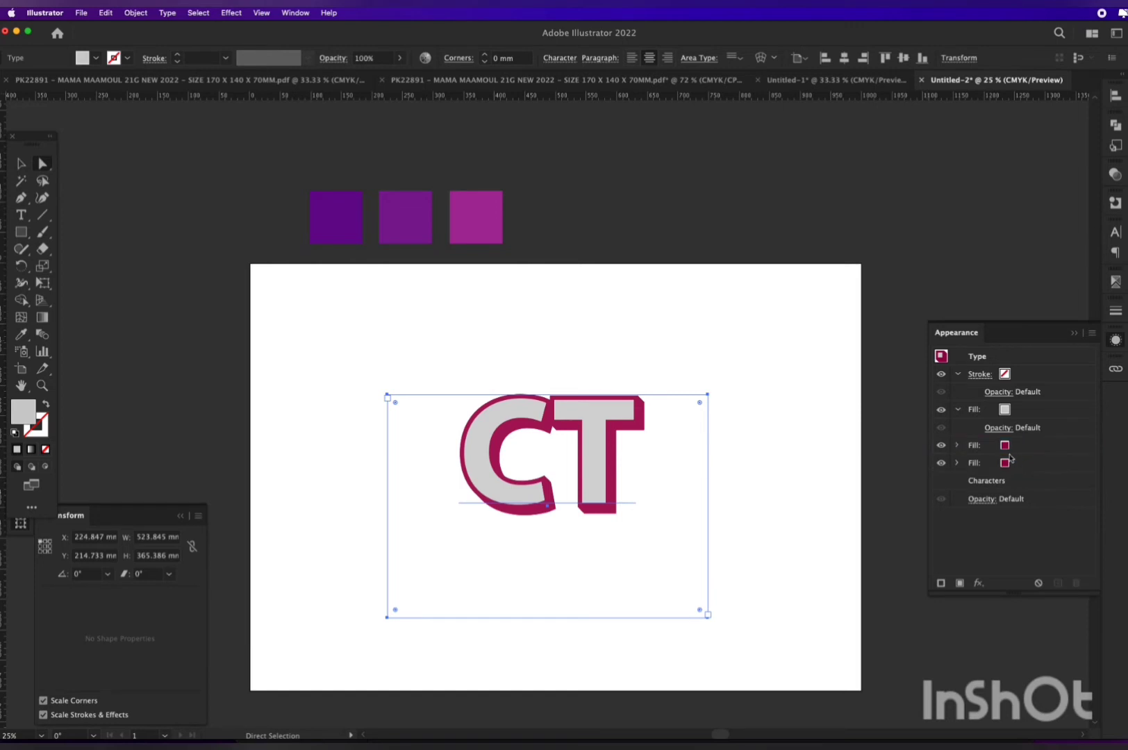
{"action": "left_click", "coordinate": [1014, 463]}
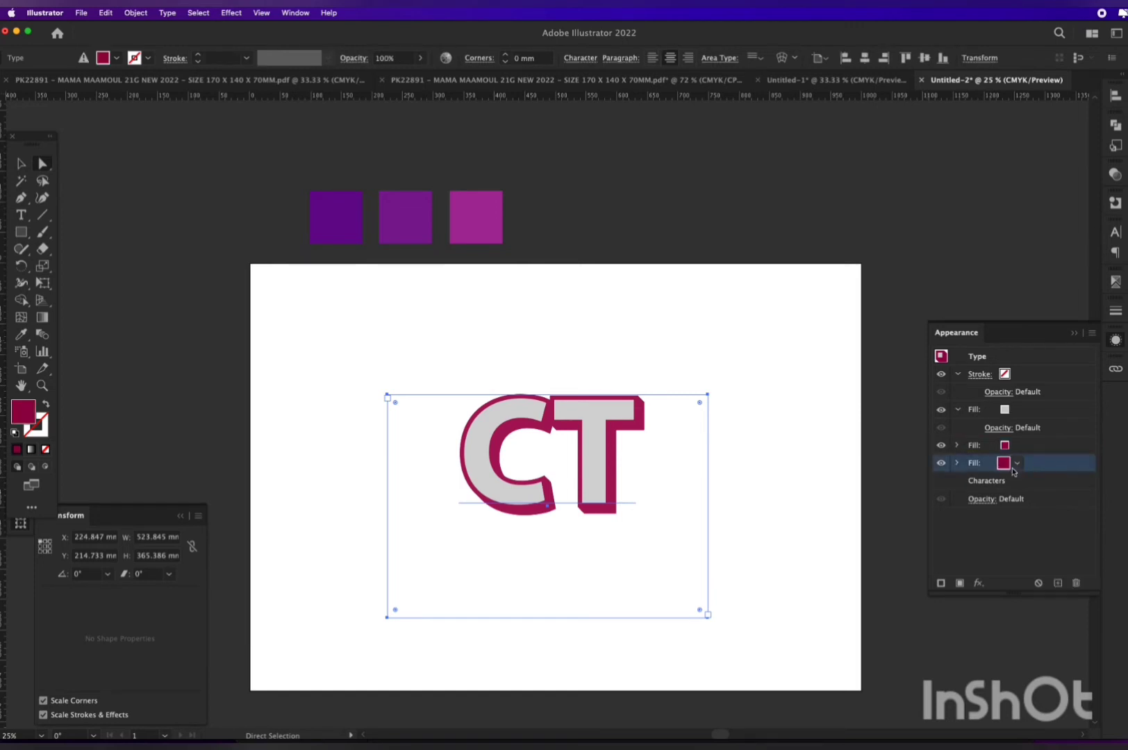
{"action": "left_click", "coordinate": [1018, 466]}
{"action": "left_click", "coordinate": [871, 509]}
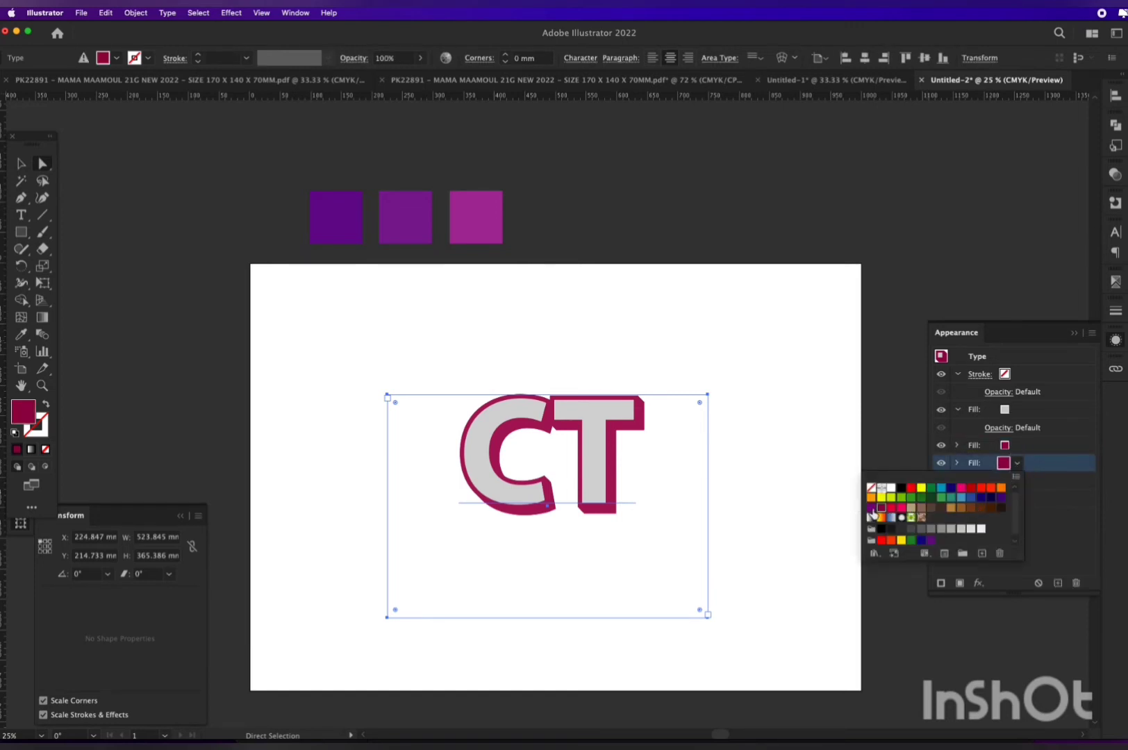
{"action": "left_click", "coordinate": [1040, 478]}
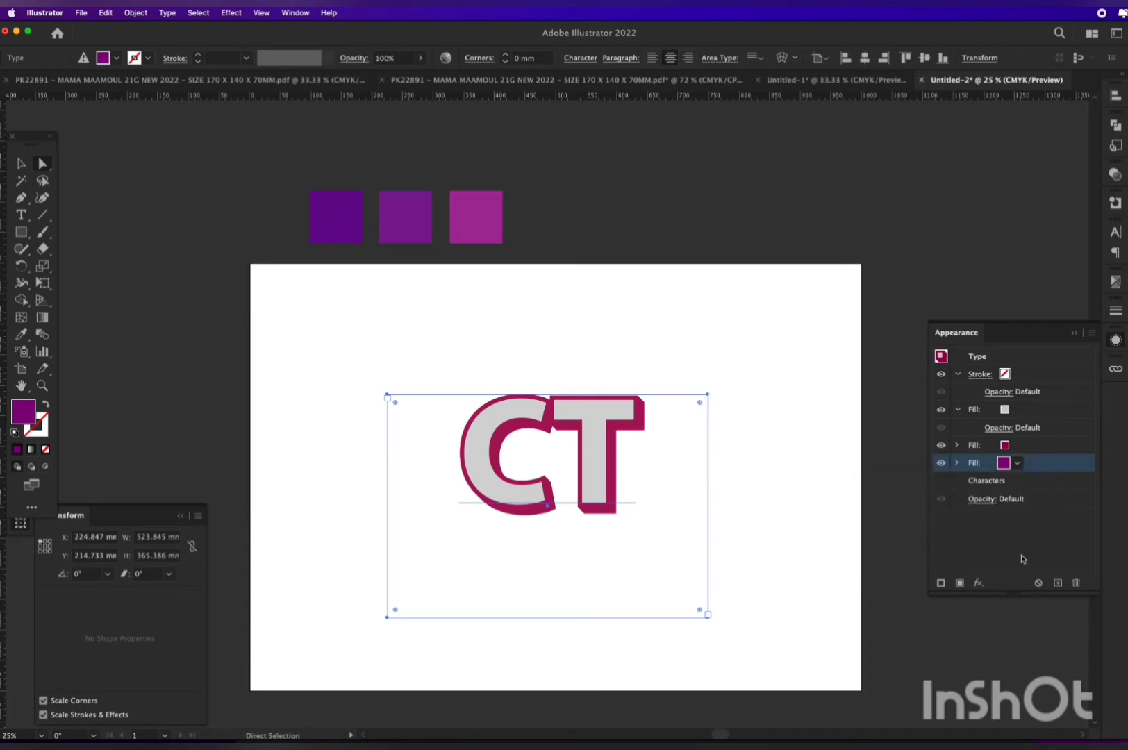
- Add another Transform effect to the purple fill with a horizontal and vertical move of 1 mm each
{"action": "left_click", "coordinate": [980, 584]}
{"action": "mouse_move", "coordinate": [985, 585]}
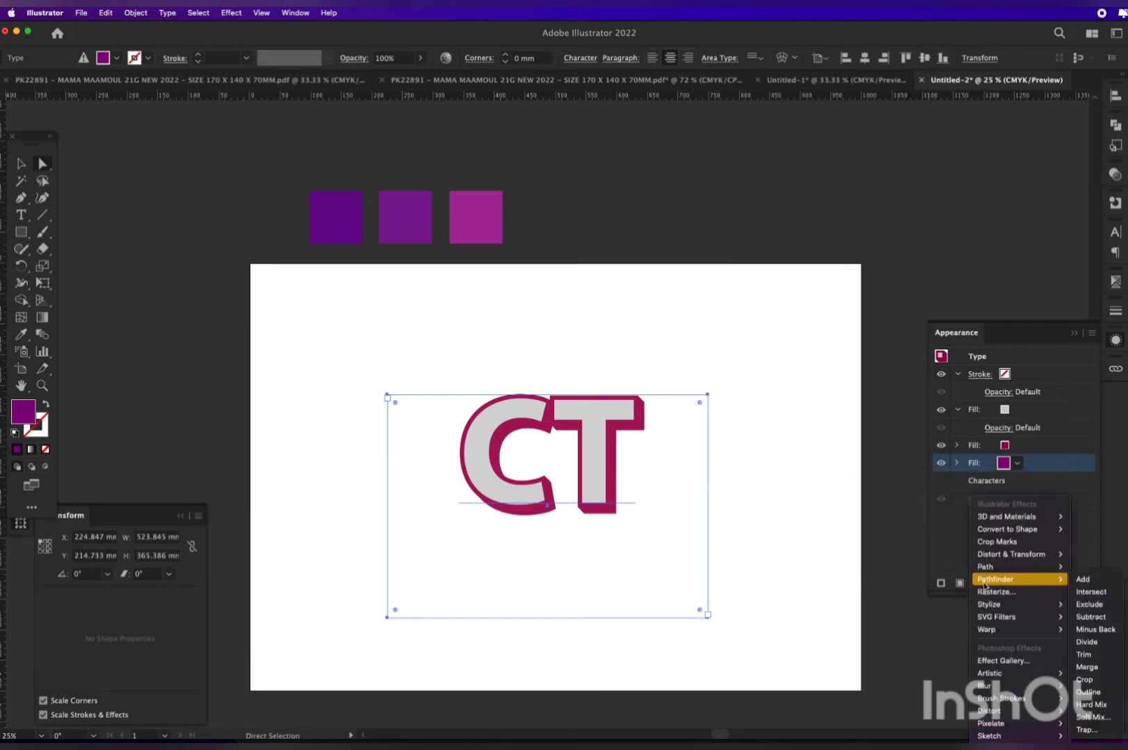
{"action": "mouse_move", "coordinate": [1028, 555]}
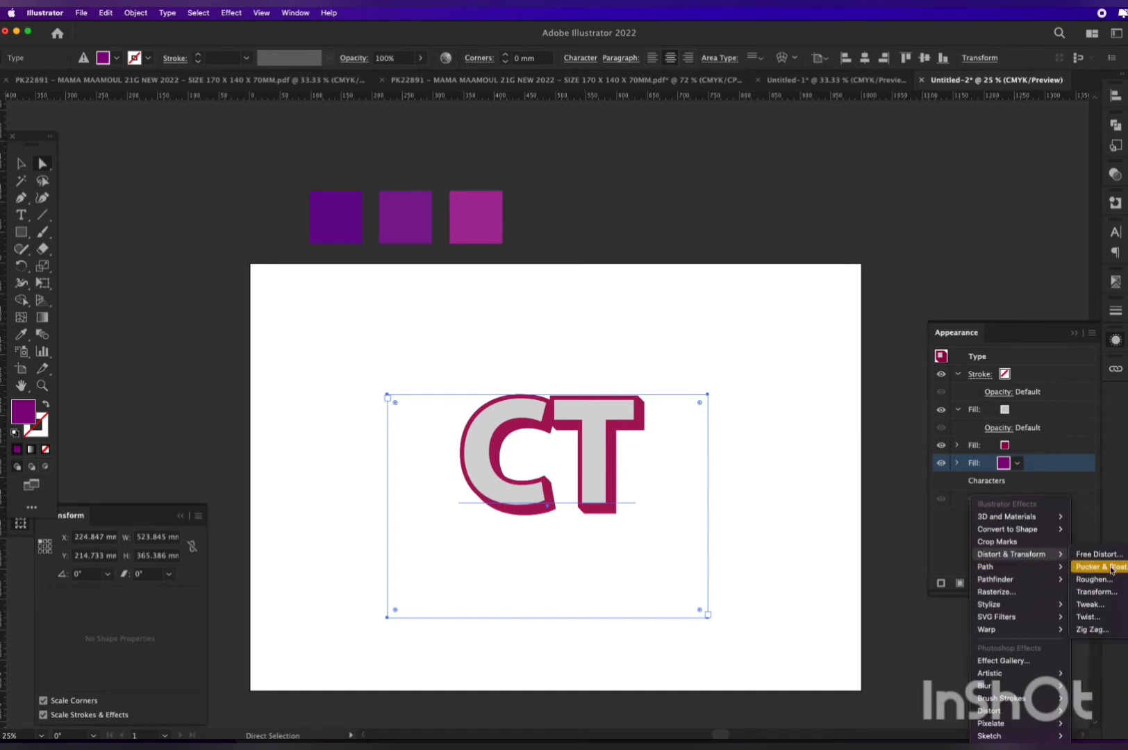
{"action": "left_click", "coordinate": [1097, 592]}
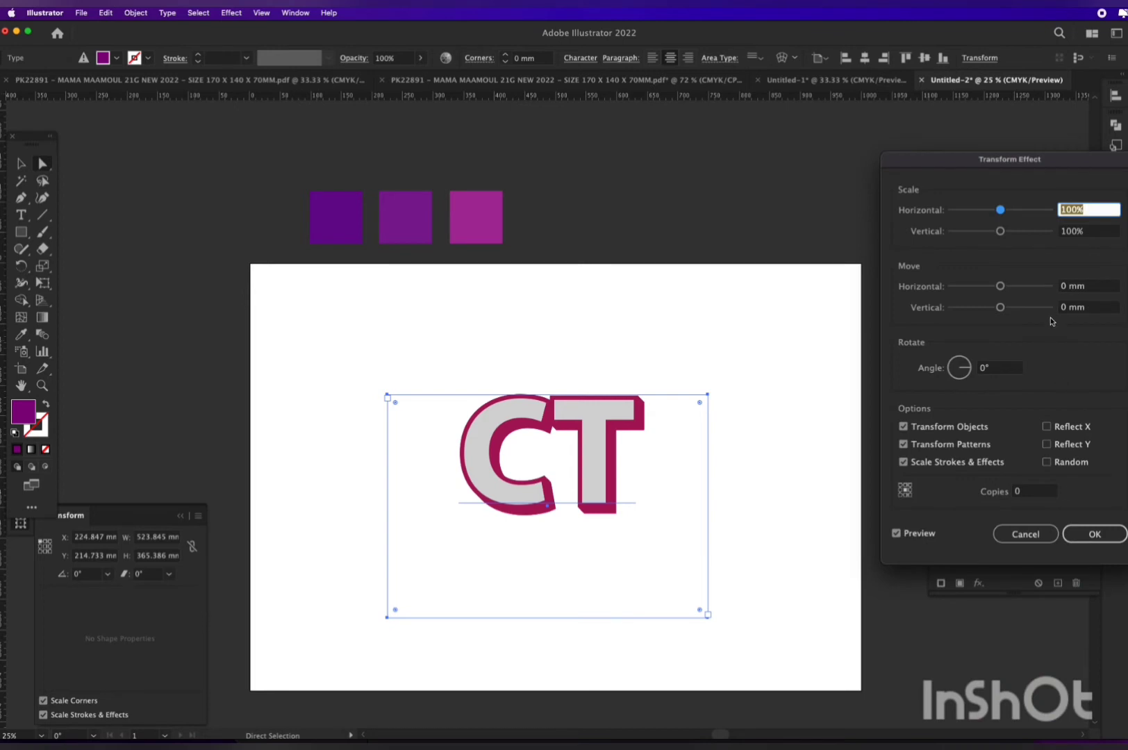
{"action": "left_click", "coordinate": [1090, 285]}
{"action": "type", "text": "1"}
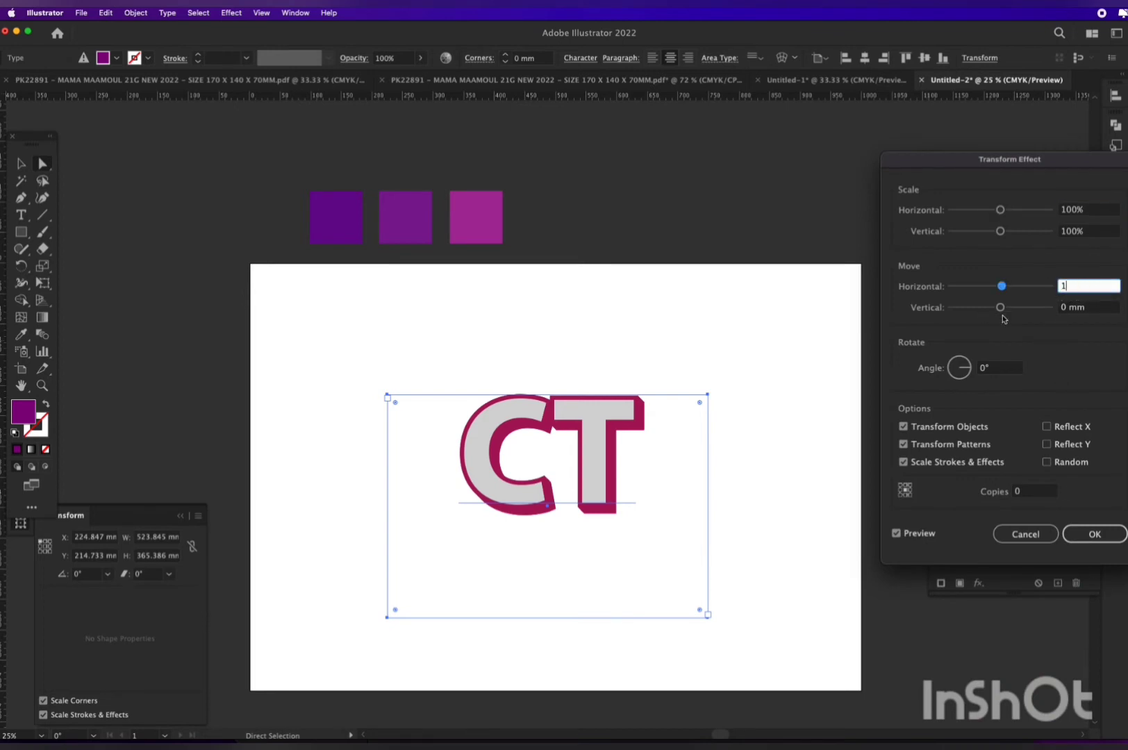
{"action": "key", "text": "Tab"}
{"action": "type", "text": "1"}
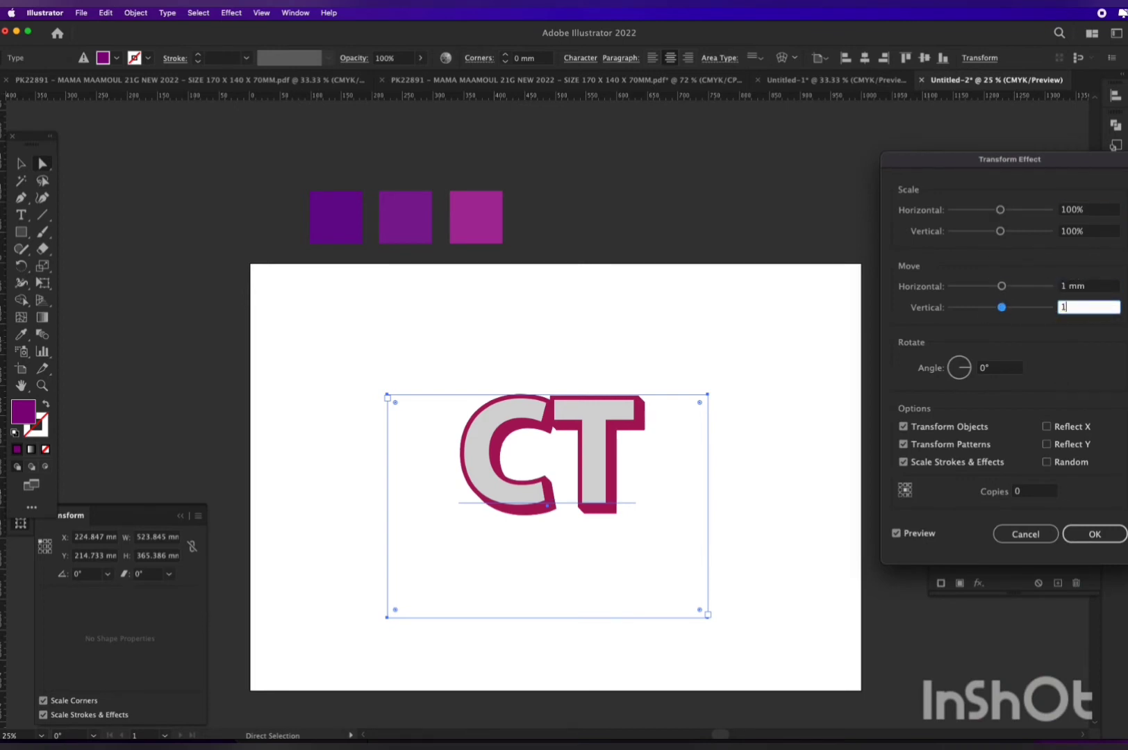
- Set the purple fill's Transform effect to 15 copies and apply it
{"action": "left_click", "coordinate": [1032, 493]}
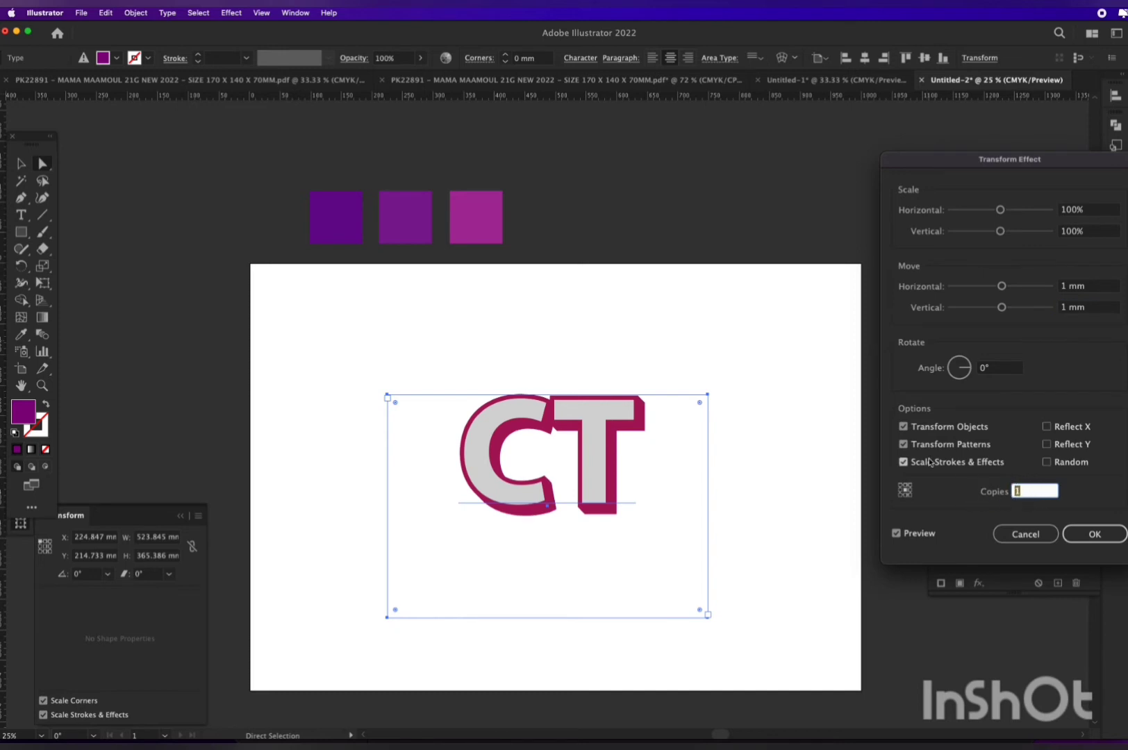
{"action": "key", "text": "Up"}
{"action": "key", "text": "Up"}
{"action": "key", "text": "Up"}
{"action": "key", "text": "Up"}
{"action": "key", "text": "Up"}
{"action": "key", "text": "Up"}
{"action": "key", "text": "Up"}
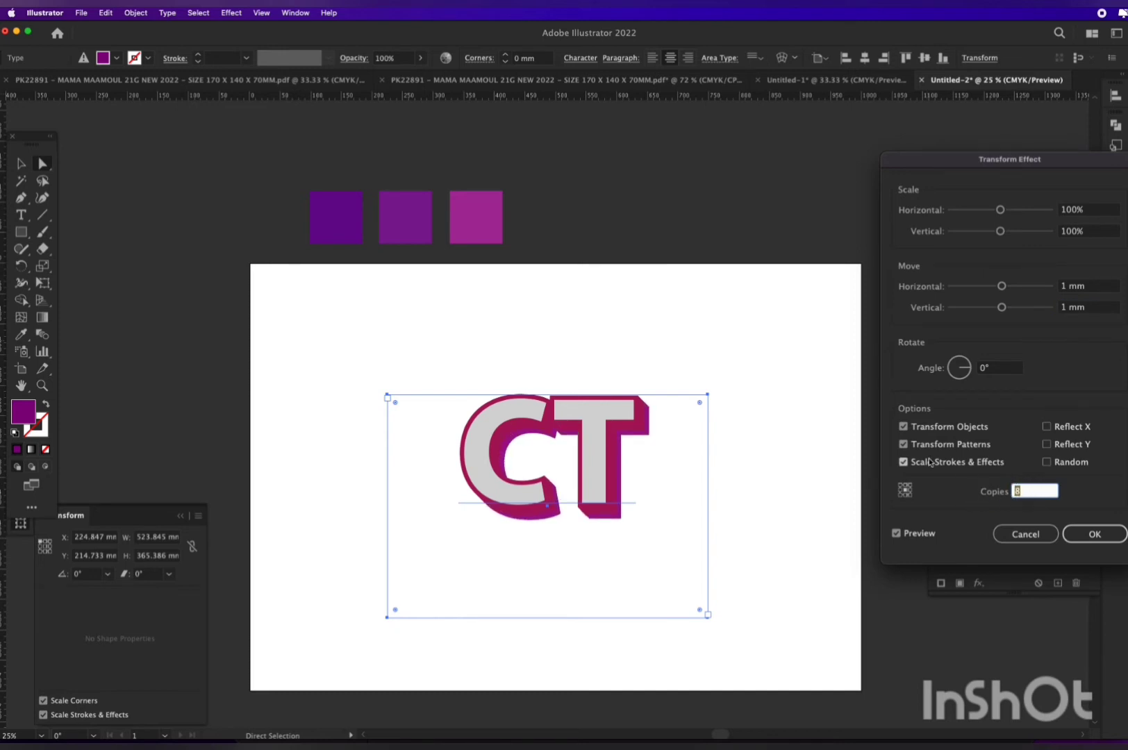
{"action": "key", "text": "Up"}
{"action": "key", "text": "Up"}
{"action": "key", "text": "Up"}
{"action": "key", "text": "Up"}
{"action": "key", "text": "Up"}
{"action": "key", "text": "Up"}
{"action": "key", "text": "Up"}
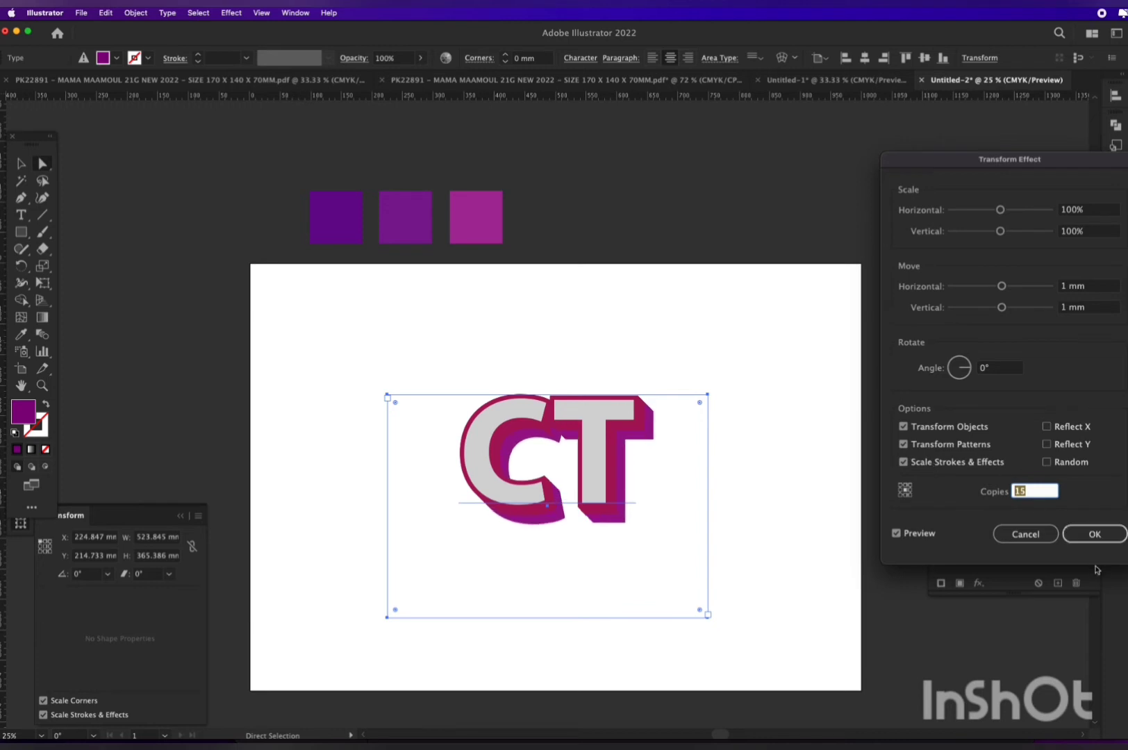
{"action": "left_click", "coordinate": [1093, 536]}
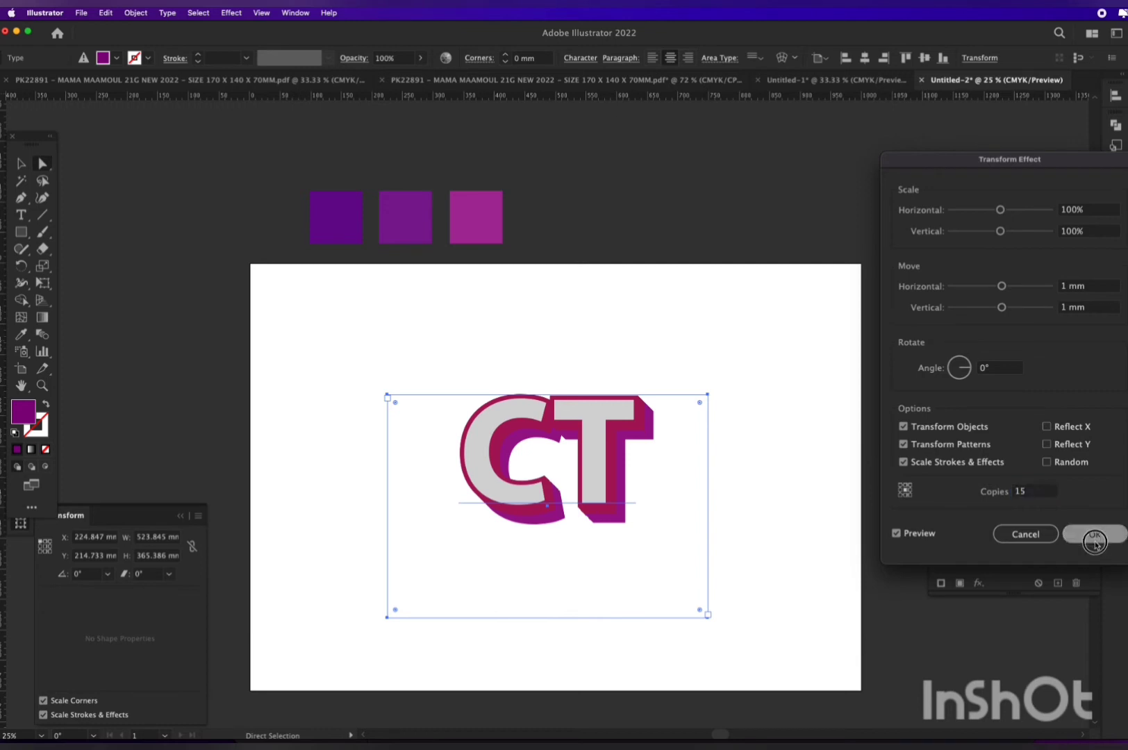
- Duplicate the purple fill and try to colour the lowest copy dark violet
{"action": "left_click", "coordinate": [1057, 583]}
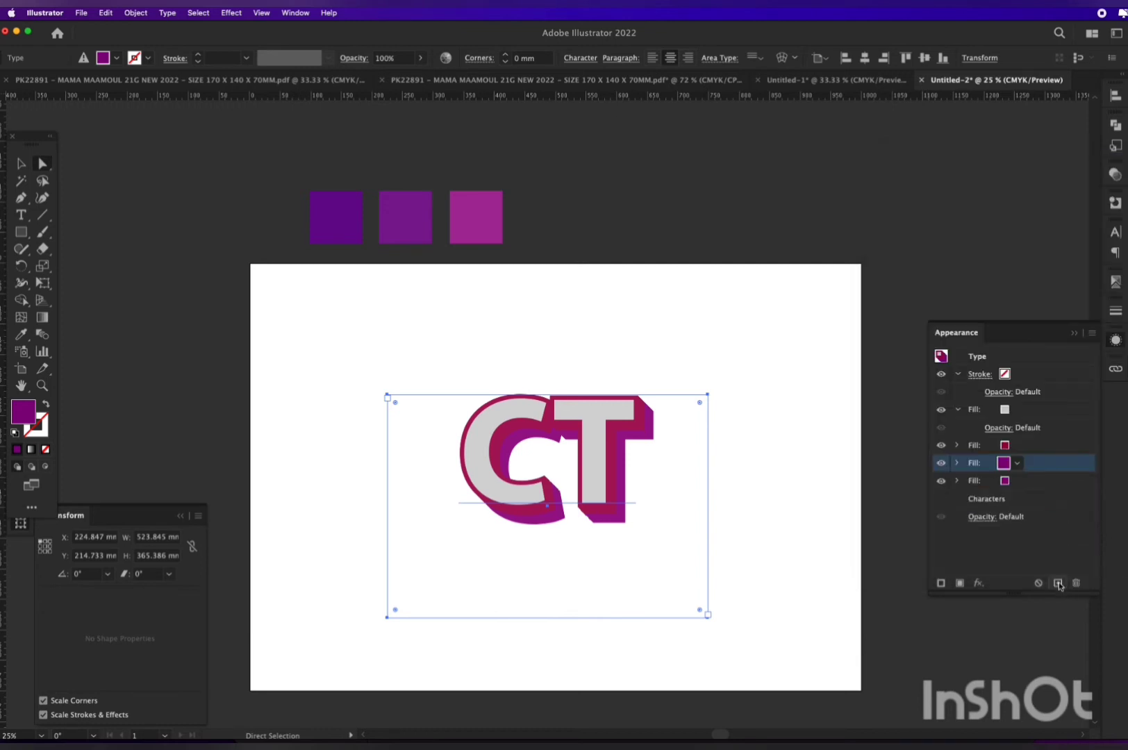
{"action": "left_click", "coordinate": [1022, 482]}
{"action": "left_click", "coordinate": [1017, 483]}
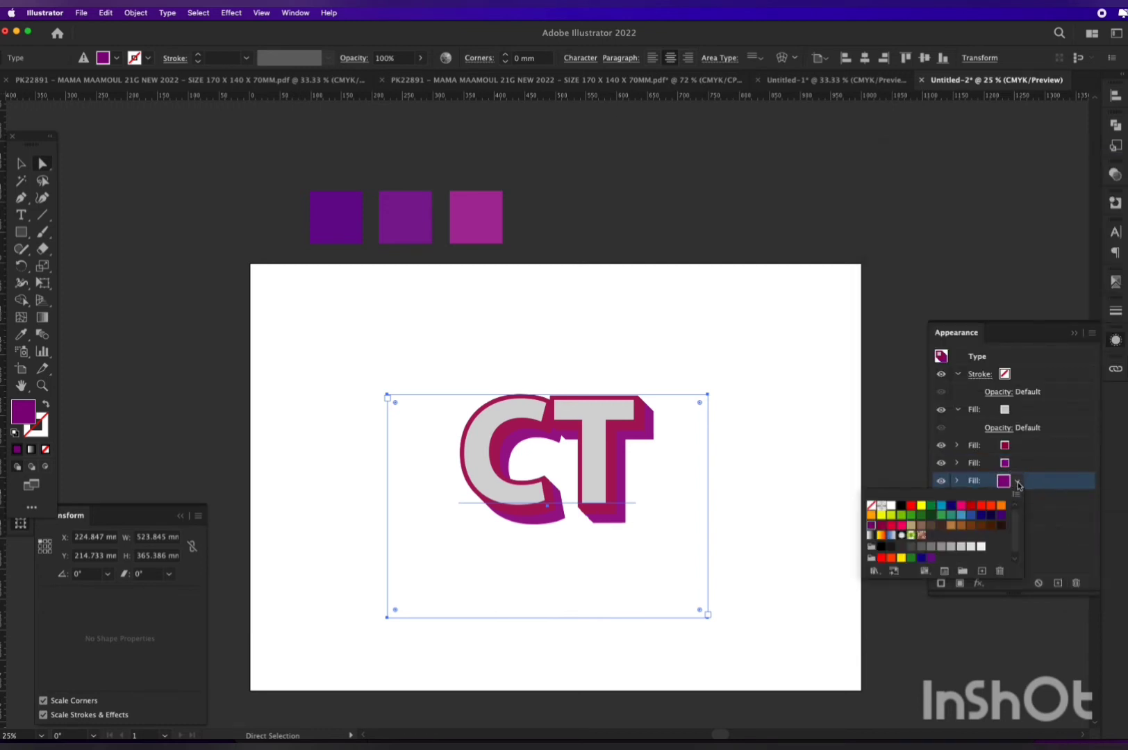
{"action": "left_click", "coordinate": [1002, 516]}
{"action": "left_click", "coordinate": [1032, 479]}
- Add another Transform effect to the lowest purple fill, moving it 1 mm horizontally and 1 mm vertically
{"action": "left_click", "coordinate": [972, 580]}
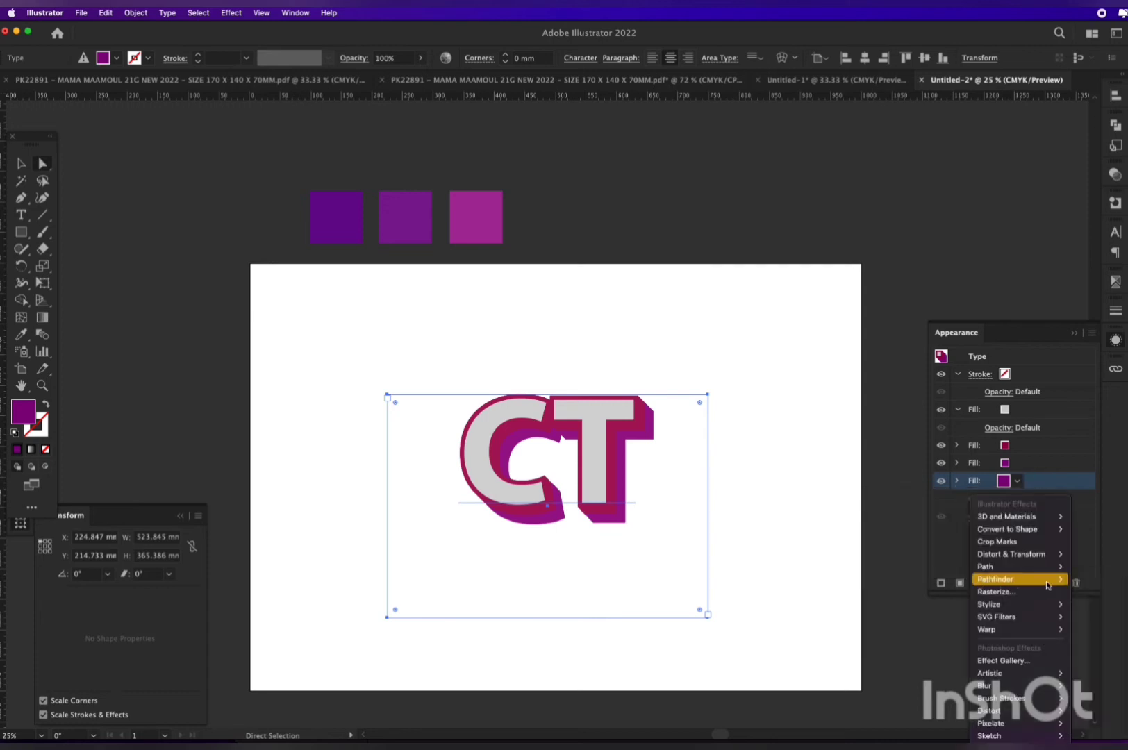
{"action": "mouse_move", "coordinate": [1064, 560]}
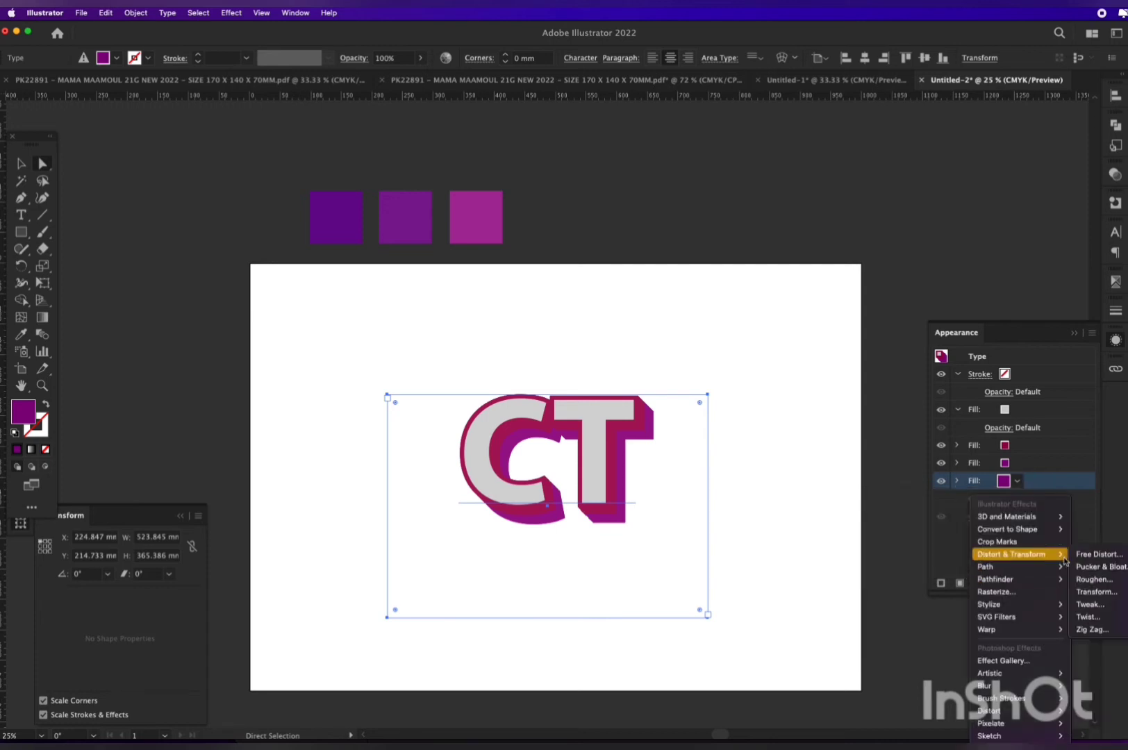
{"action": "left_click", "coordinate": [1095, 592]}
{"action": "left_click", "coordinate": [1087, 288]}
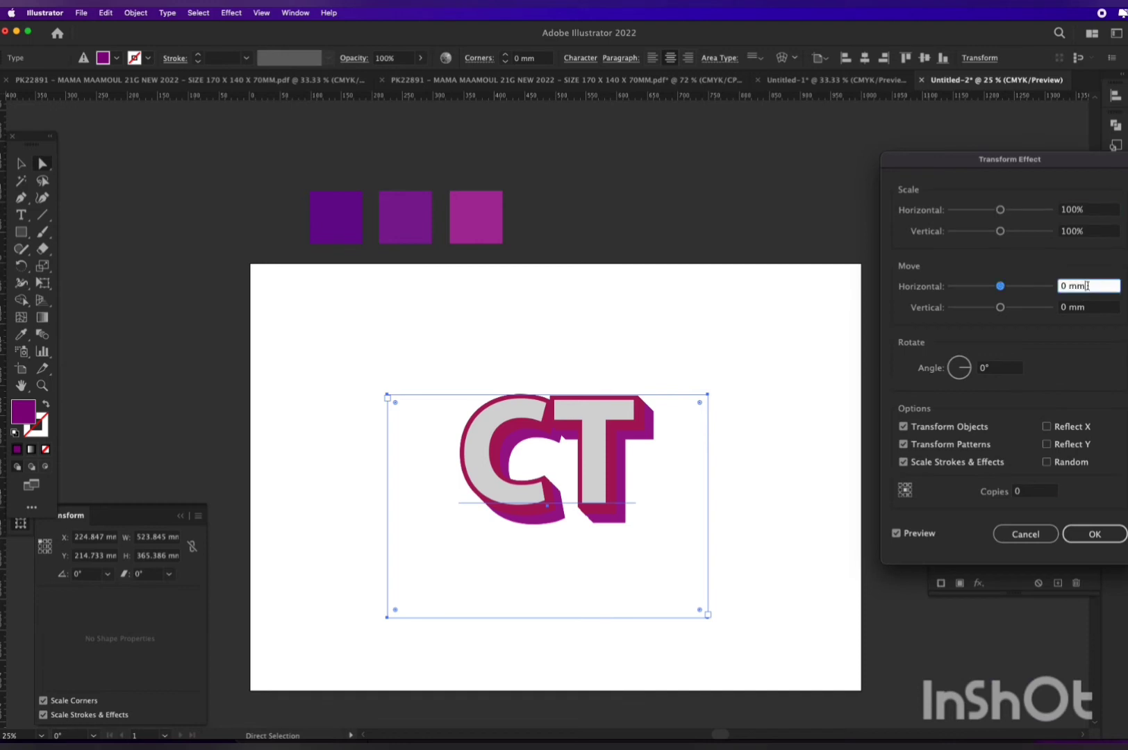
{"action": "type", "text": "1"}
{"action": "key", "text": "Tab"}
{"action": "type", "text": "1"}
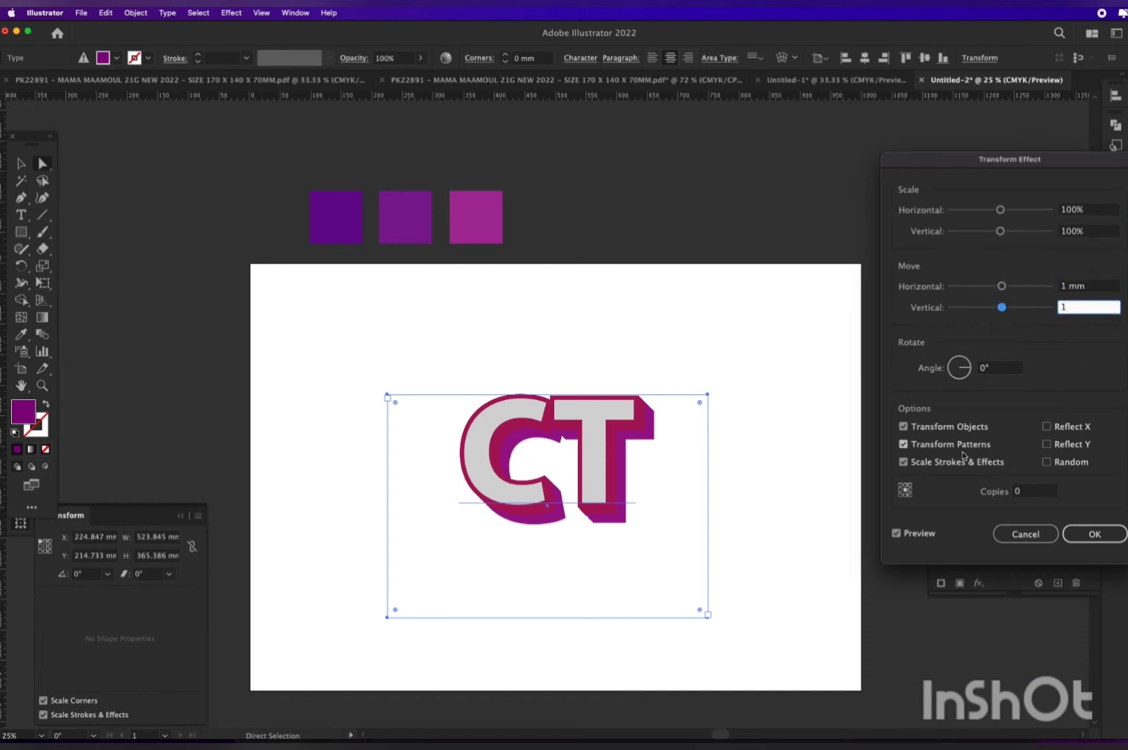
- Set the lowest fill's new Transform effect to 15 copies and apply it
{"action": "left_click", "coordinate": [1034, 492]}
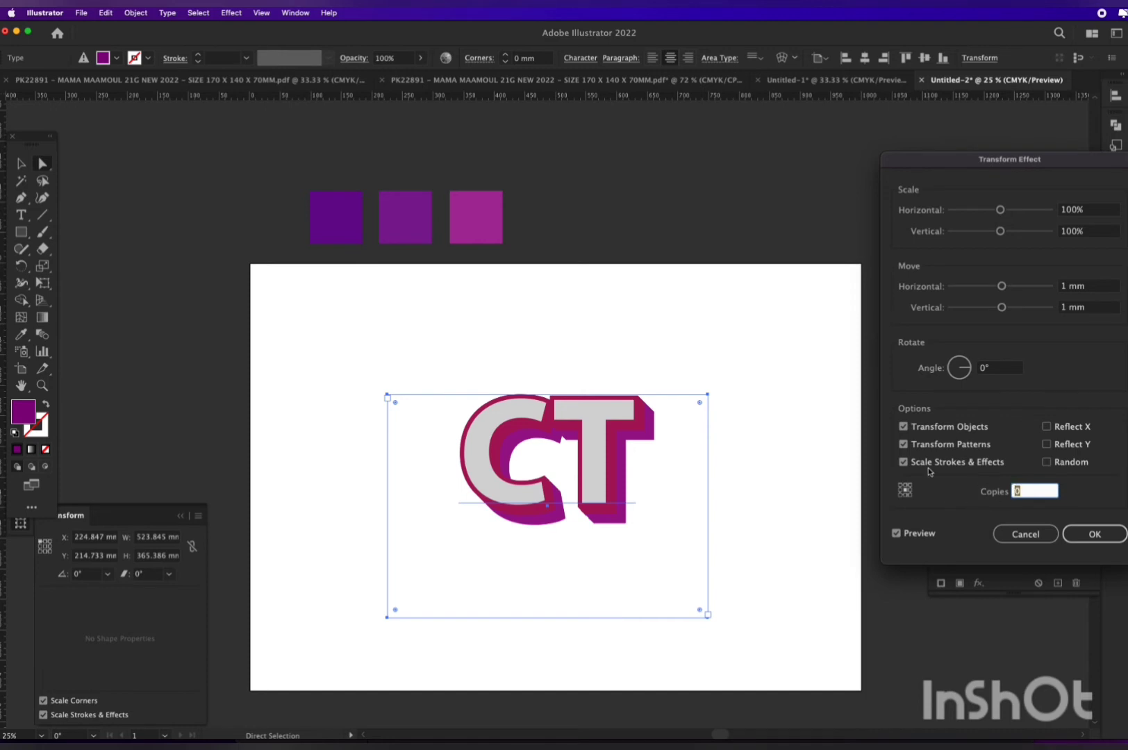
{"action": "key", "text": "BackSpace"}
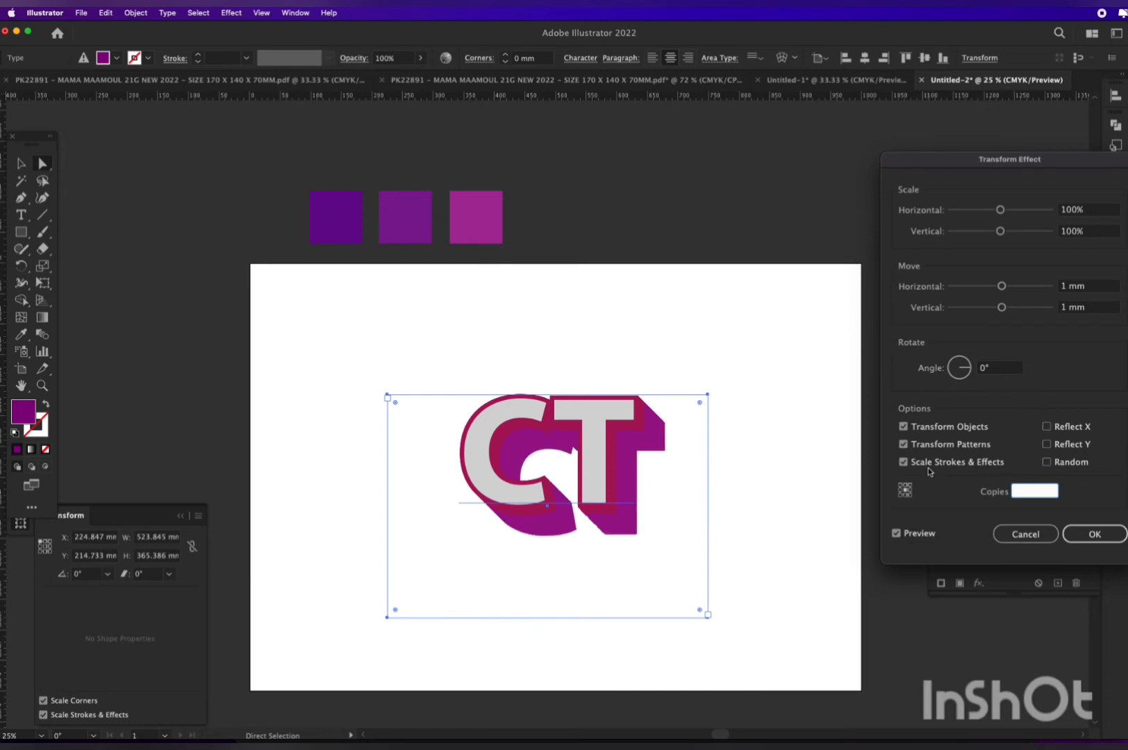
{"action": "type", "text": "16"}
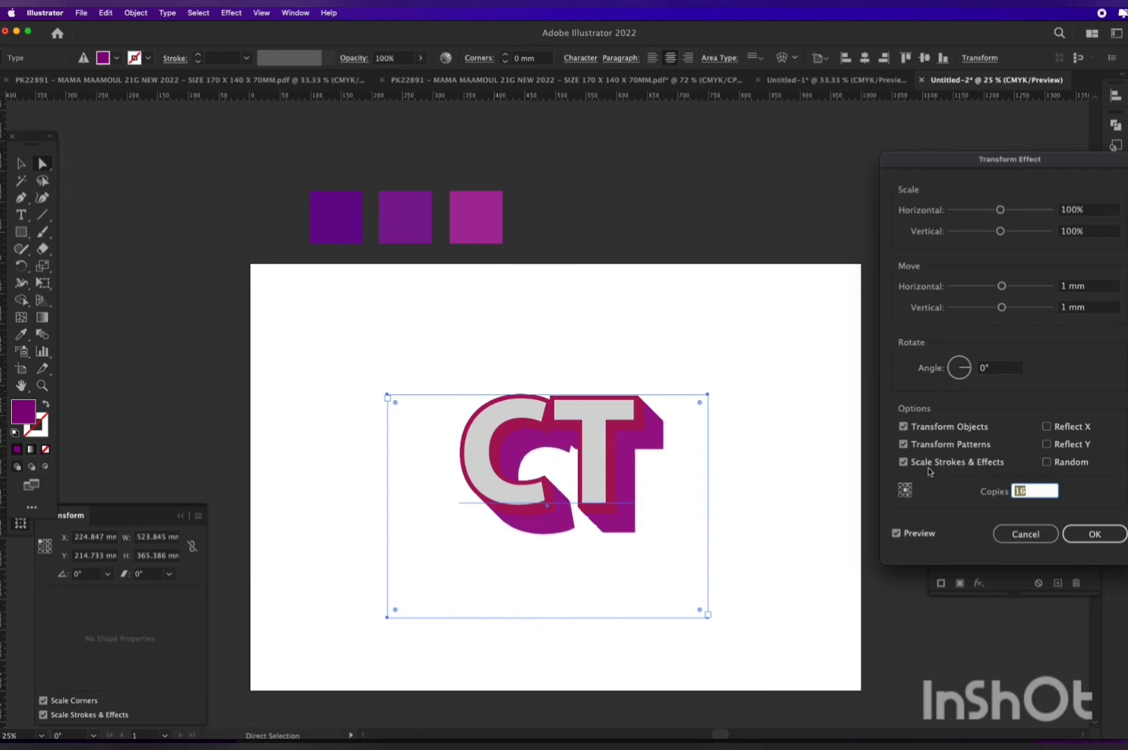
{"action": "key", "text": "Down"}
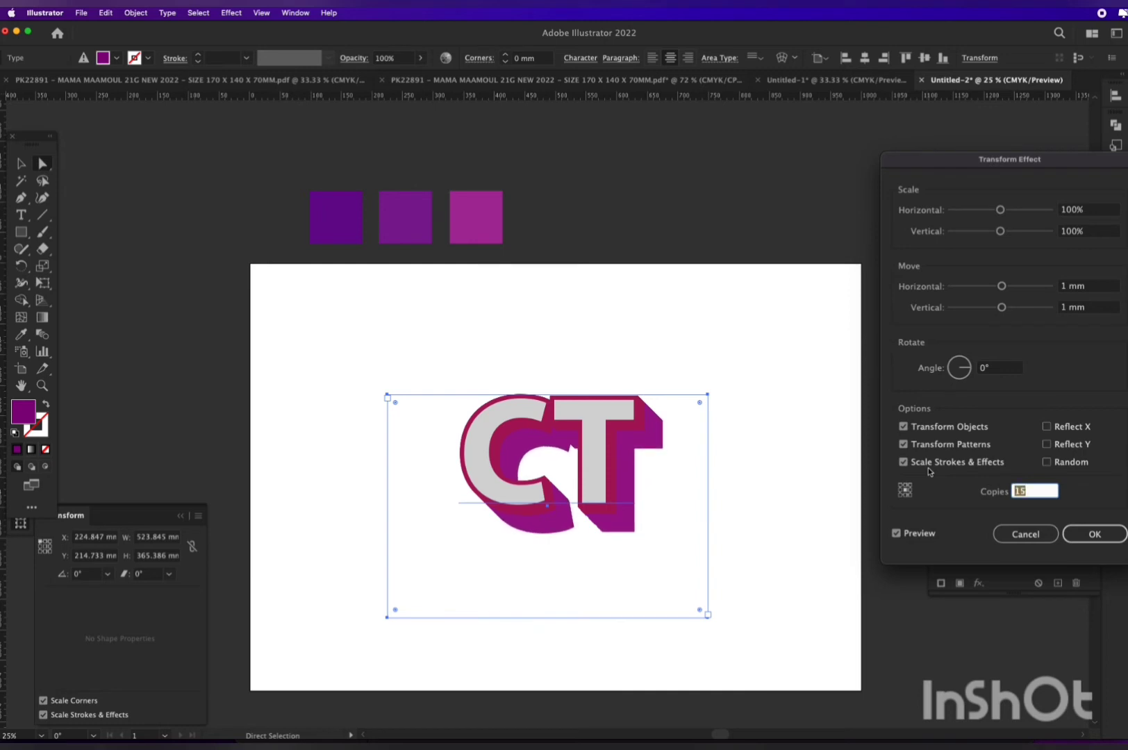
{"action": "left_click", "coordinate": [1092, 534]}
- Colour the lowest fill of the CT text dark violet
{"action": "left_click", "coordinate": [1017, 481]}
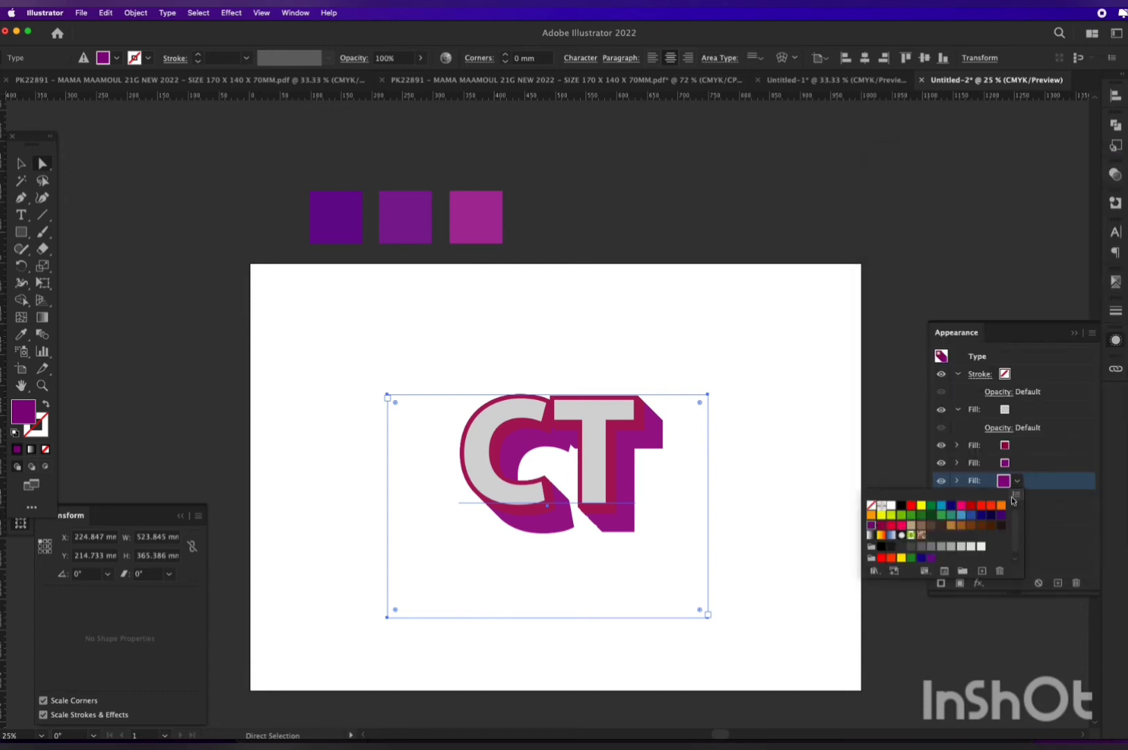
{"action": "left_click", "coordinate": [1001, 517]}
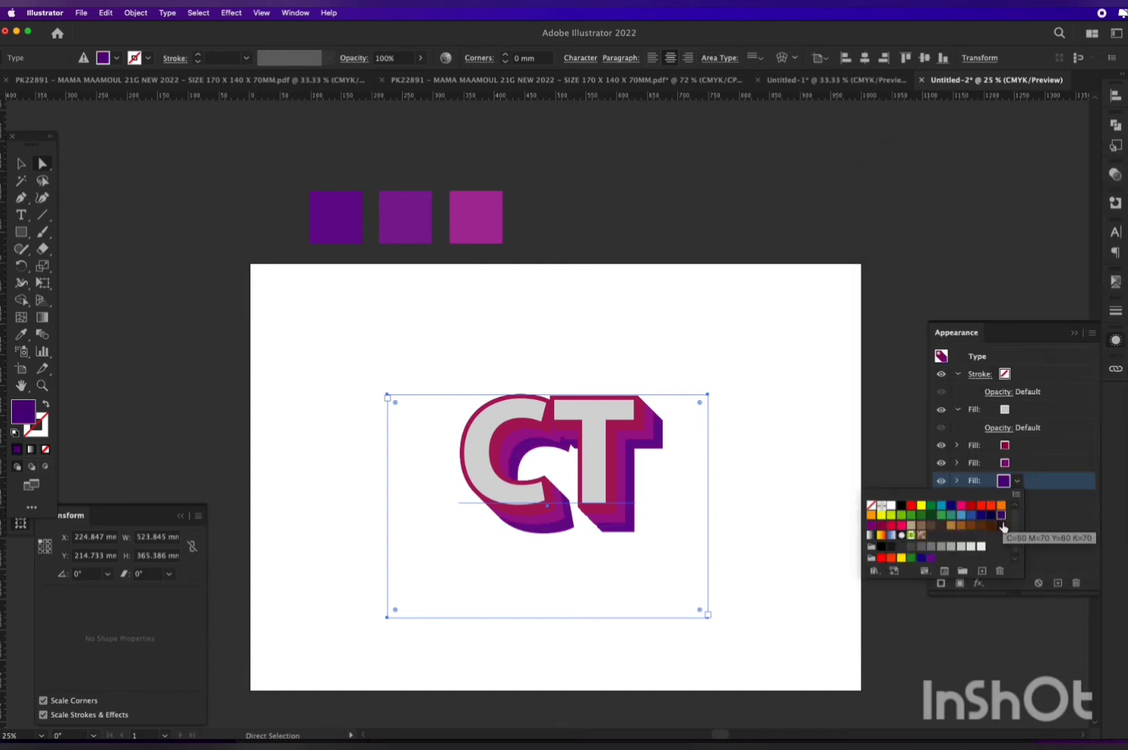
{"action": "left_click", "coordinate": [1016, 484]}
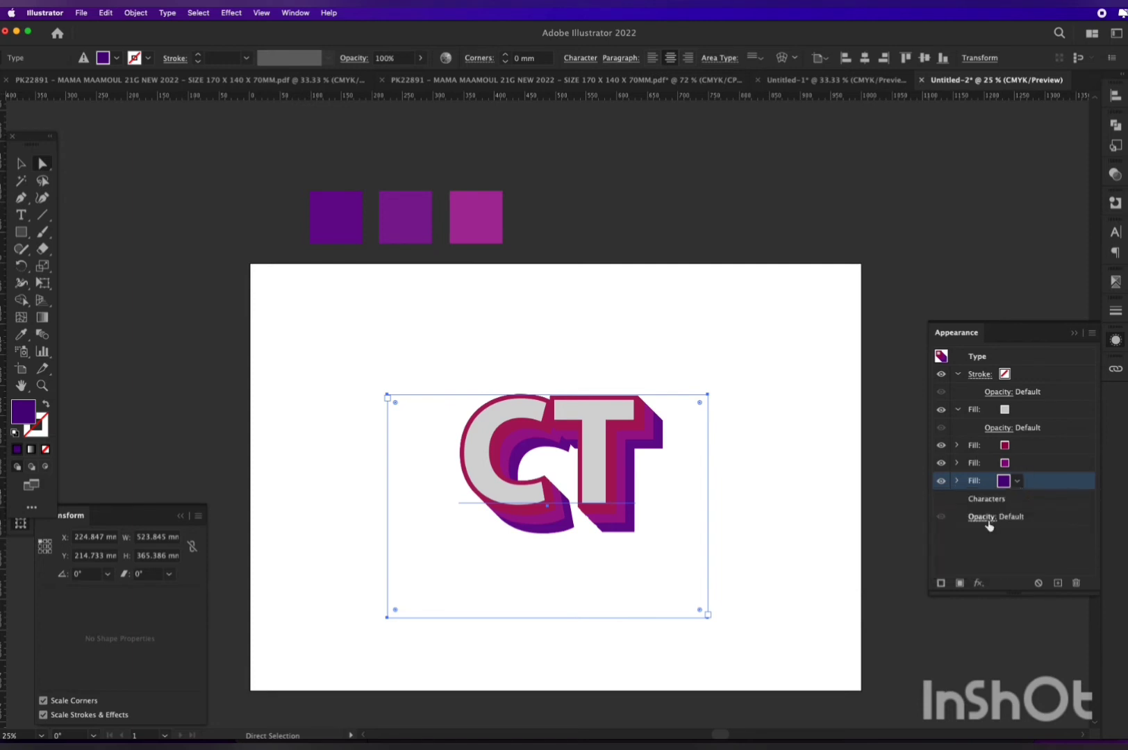
- Move the CT text slightly down and to the left on the artboard and replace its letters with BD
{"action": "left_click", "coordinate": [360, 385]}
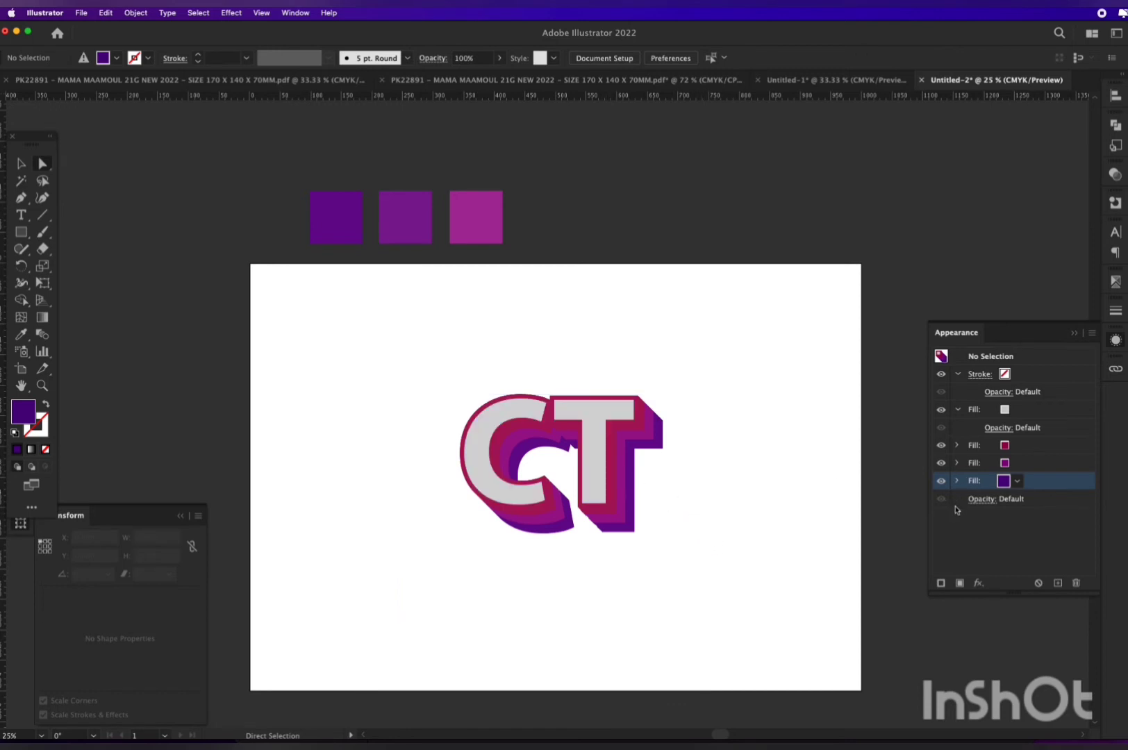
{"action": "mouse_move", "coordinate": [605, 435]}
{"action": "left_mouse_down"}
{"action": "mouse_move", "coordinate": [597, 460]}
{"action": "mouse_move", "coordinate": [605, 450]}
{"action": "left_mouse_up"}
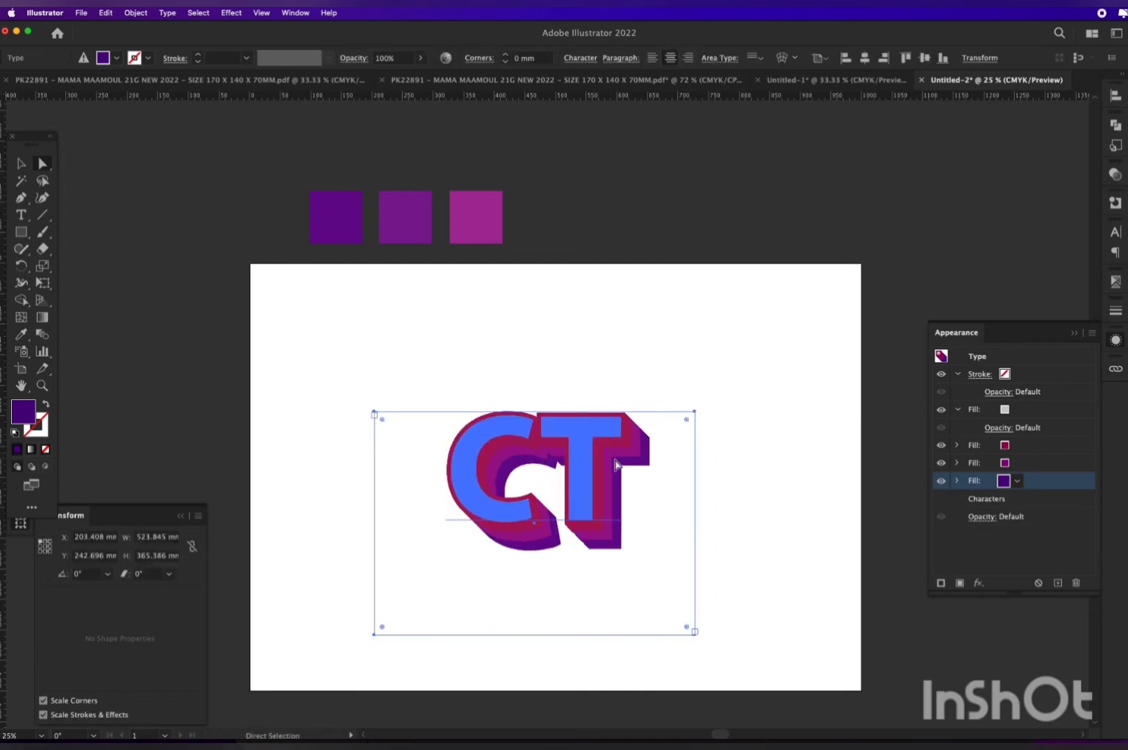
{"action": "double_click", "coordinate": [554, 474]}
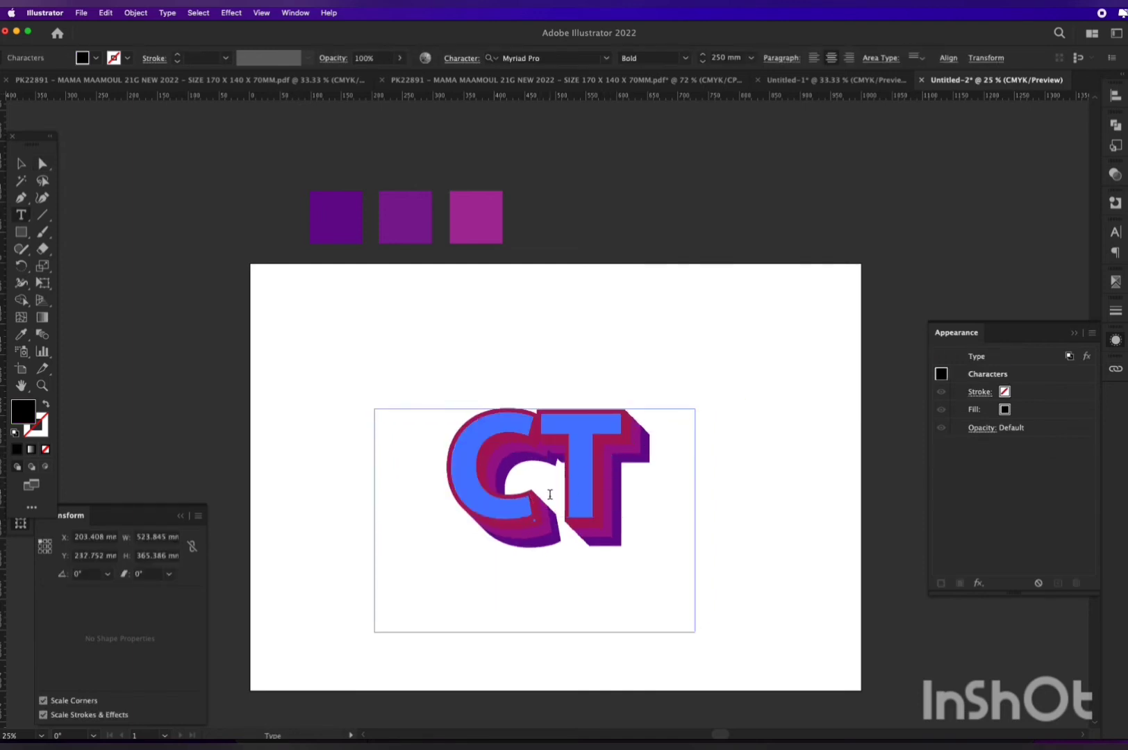
{"action": "double_click", "coordinate": [539, 483]}
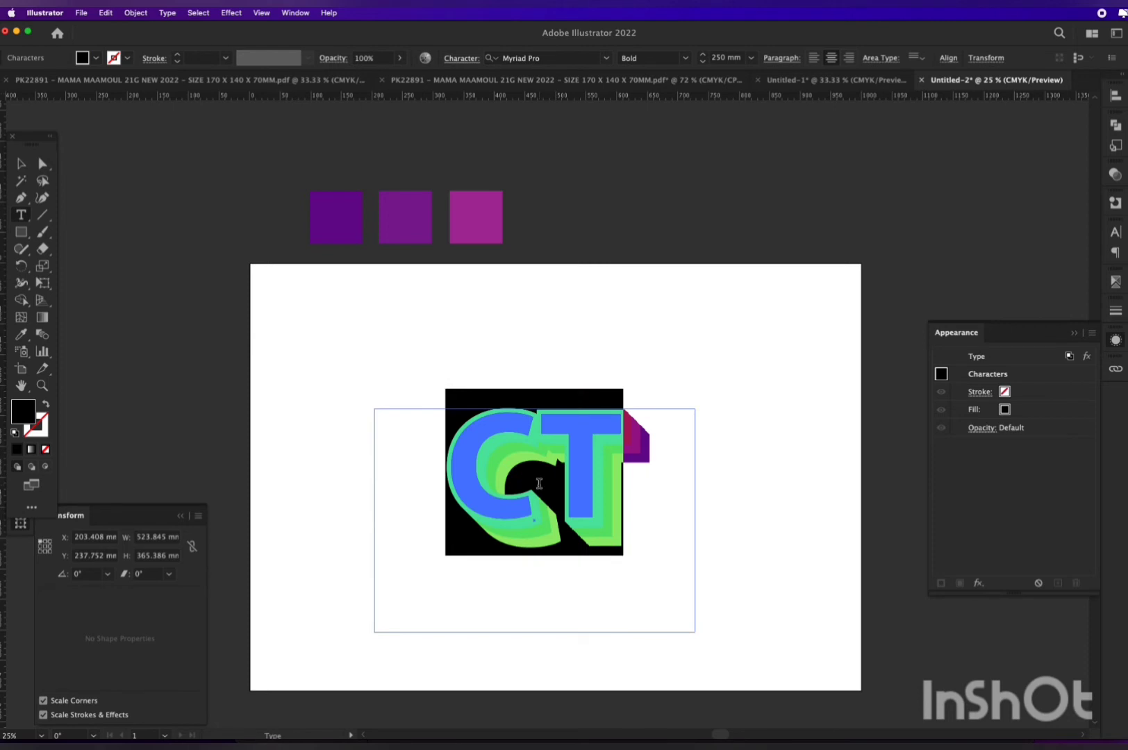
{"action": "type", "text": "BD"}
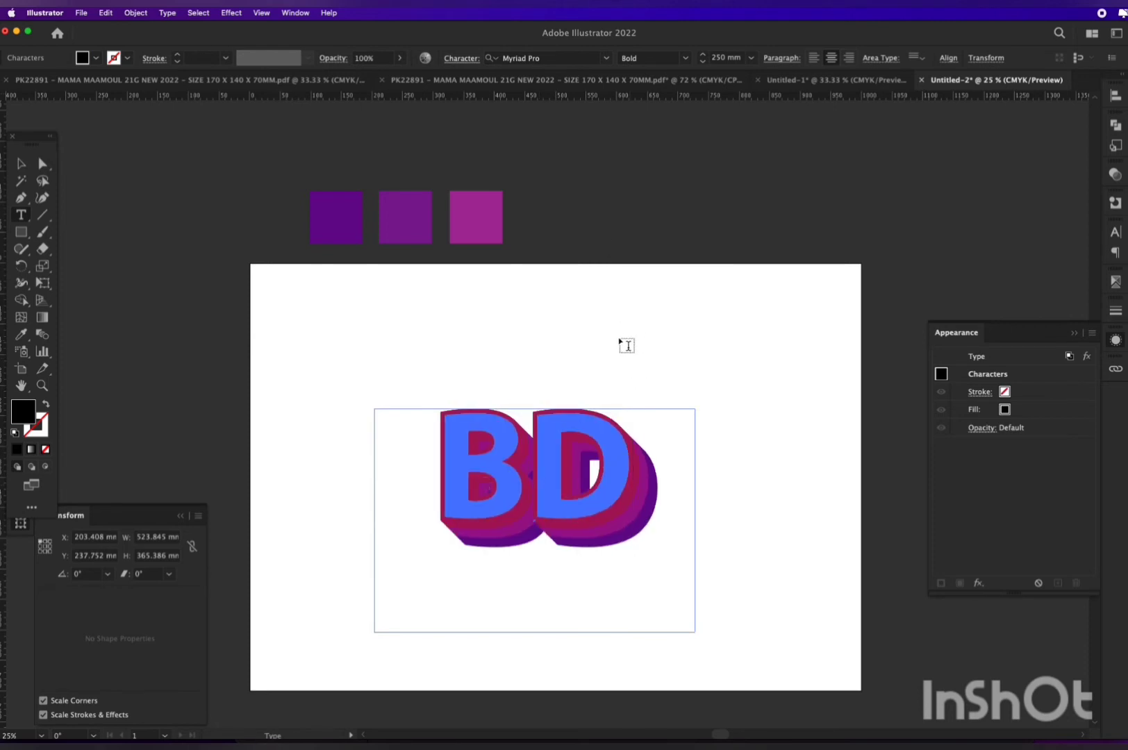
{"action": "left_click", "coordinate": [42, 164]}
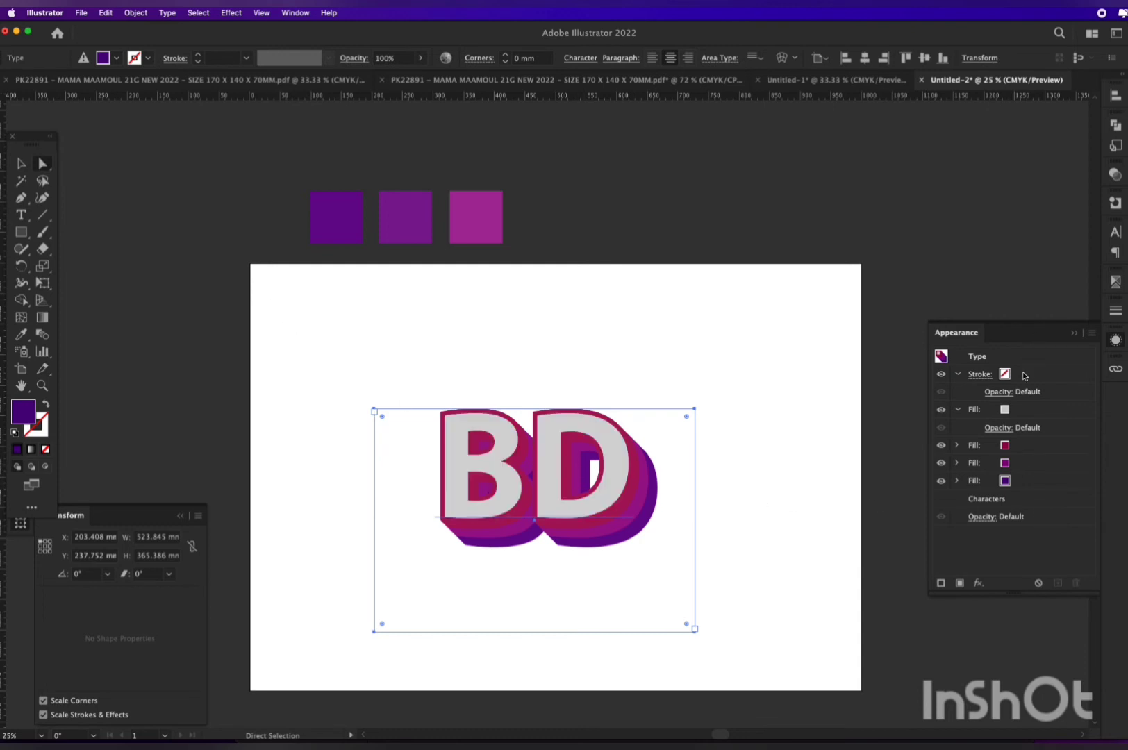
- Recolour the top fill of the BD text to a lighter grey
{"action": "left_click", "coordinate": [1026, 411]}
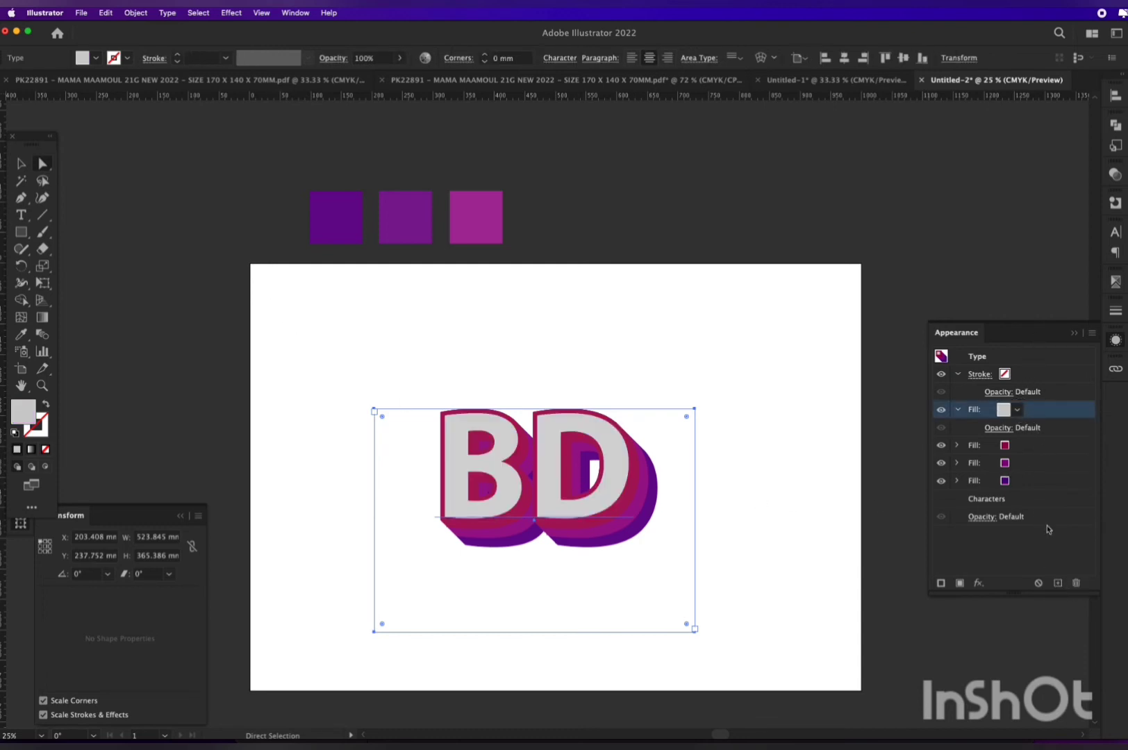
{"action": "left_click", "coordinate": [1017, 410]}
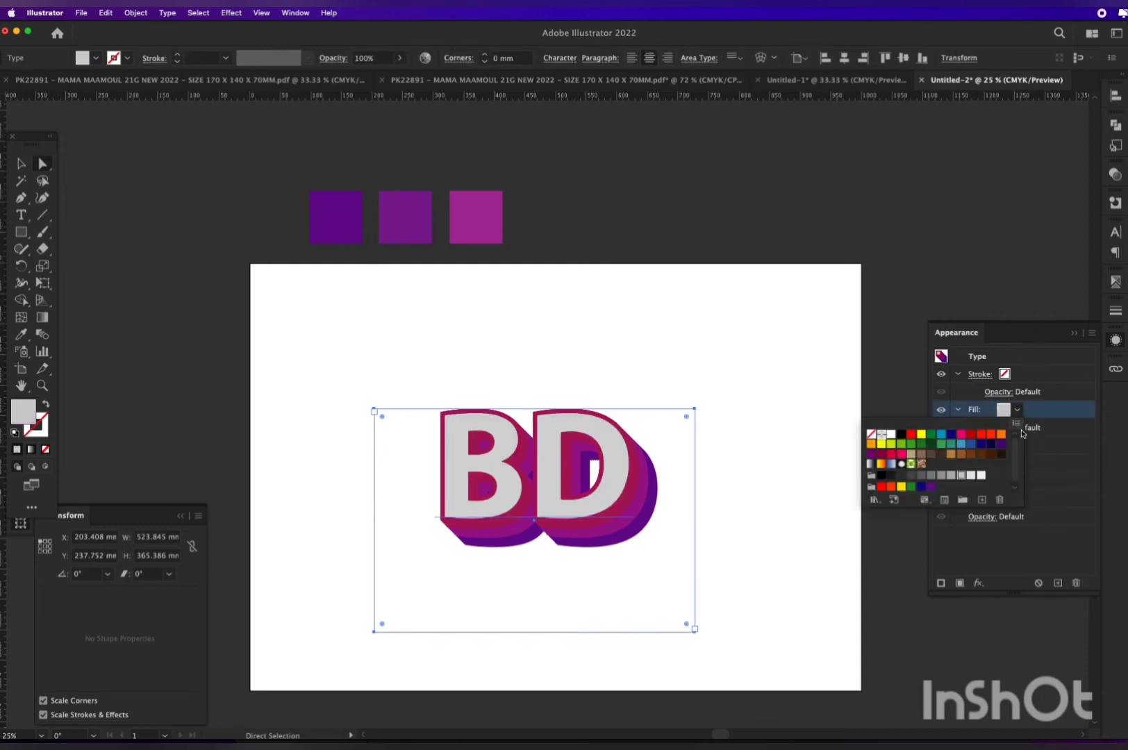
{"action": "left_click", "coordinate": [973, 477]}
{"action": "left_click", "coordinate": [578, 345]}
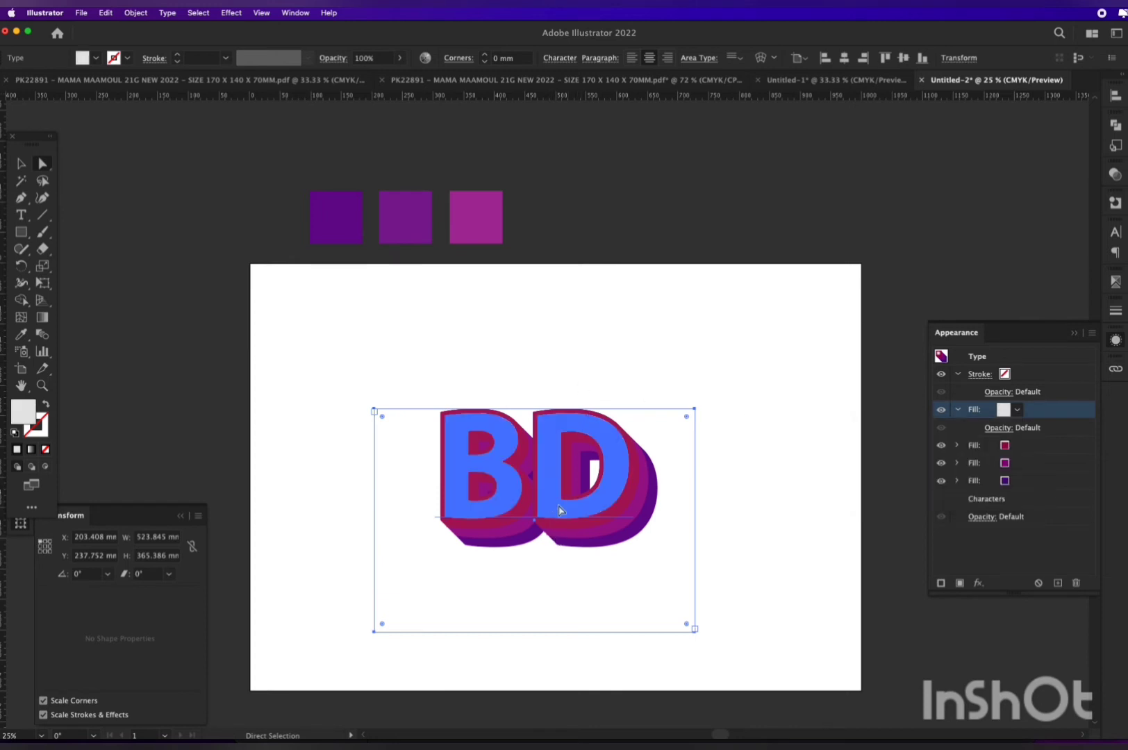
- Enlarge the BD text frame to about 1531 × 1068 mm and place the letters near the middle of the artboard
{"action": "key", "text": "v"}
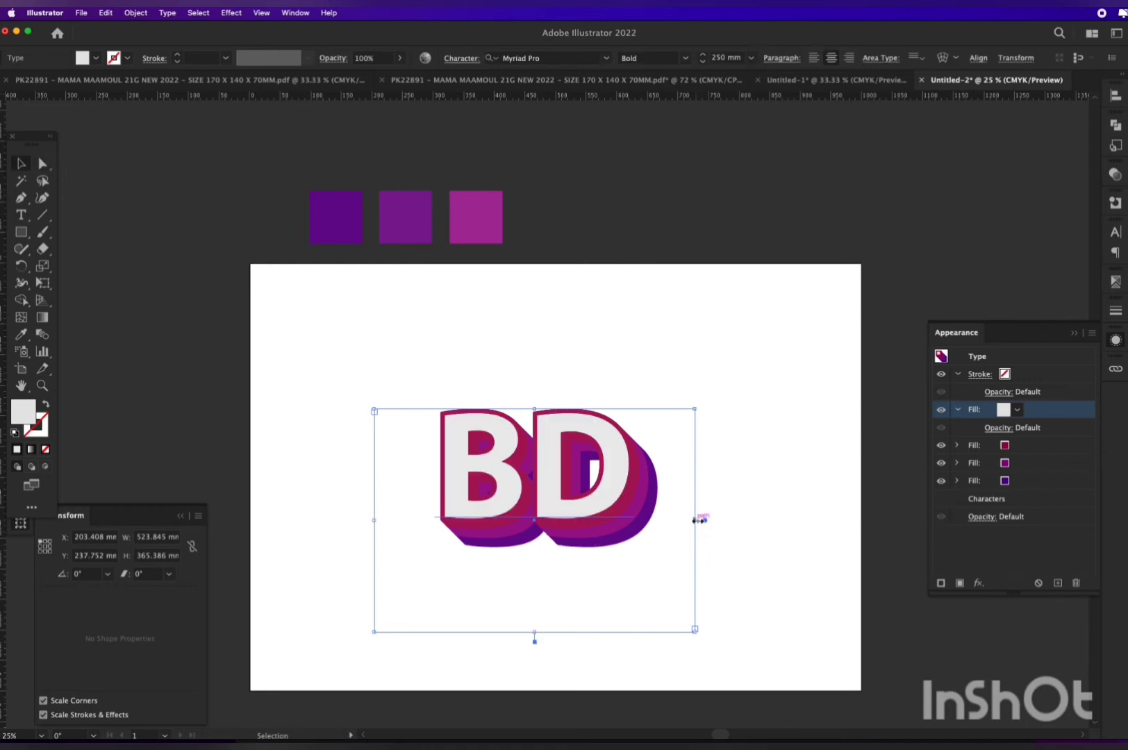
{"action": "left_click_drag", "start_coordinate": [698, 520], "coordinate": [994, 516]}
{"action": "left_click_drag", "start_coordinate": [596, 284], "coordinate": [614, 424]}
{"action": "left_click", "coordinate": [627, 330]}
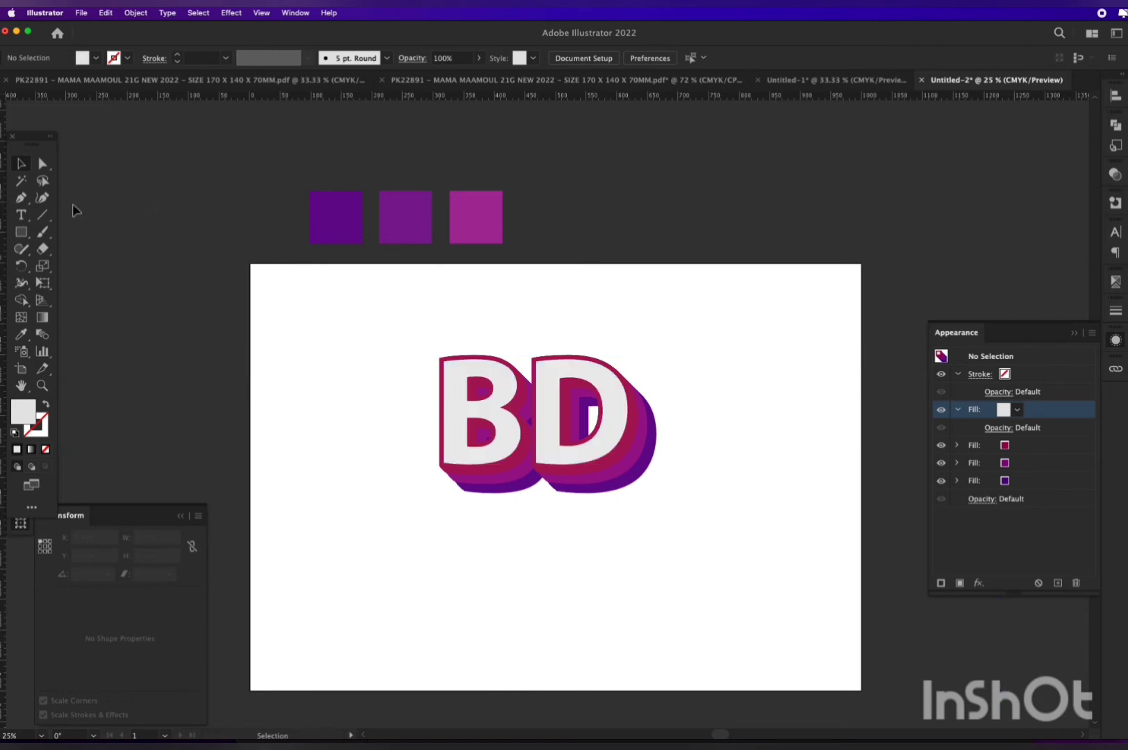
- Draw a rectangle about 1004 × 708 mm covering the whole artboard and fill it with orange
{"action": "left_click", "coordinate": [20, 232]}
{"action": "left_click_drag", "start_coordinate": [262, 278], "coordinate": [864, 695]}
{"action": "left_click_drag", "start_coordinate": [1116, 174], "coordinate": [1059, 124]}
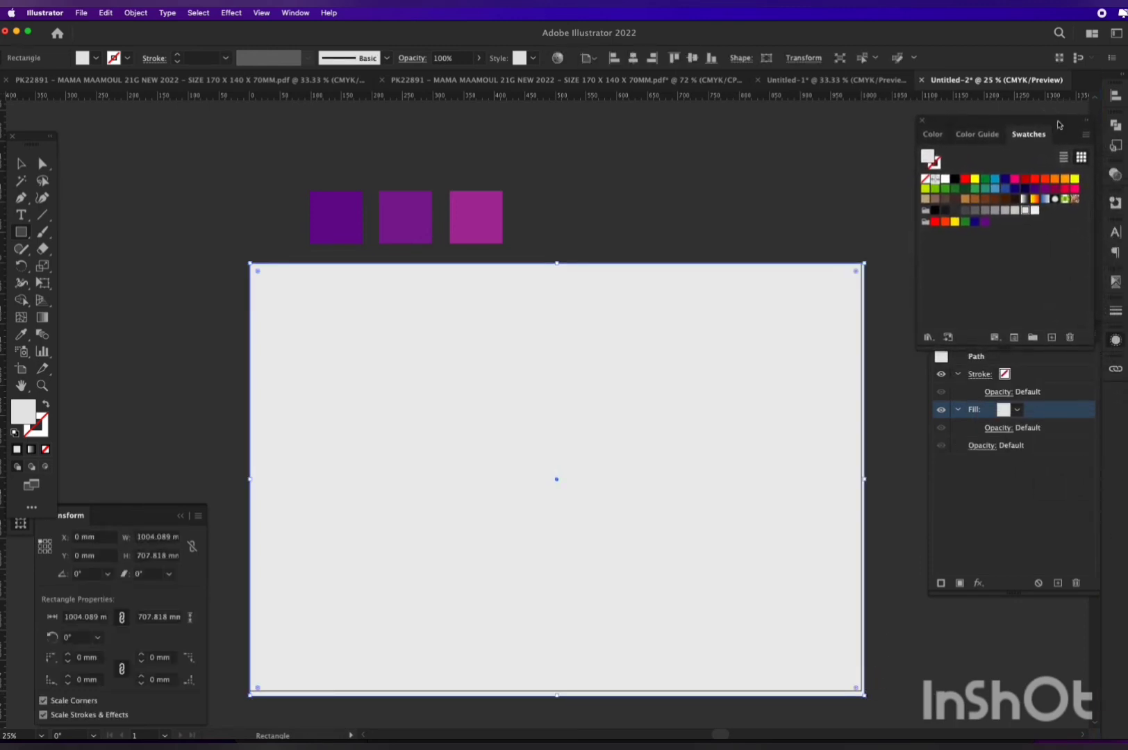
{"action": "left_click", "coordinate": [1065, 179]}
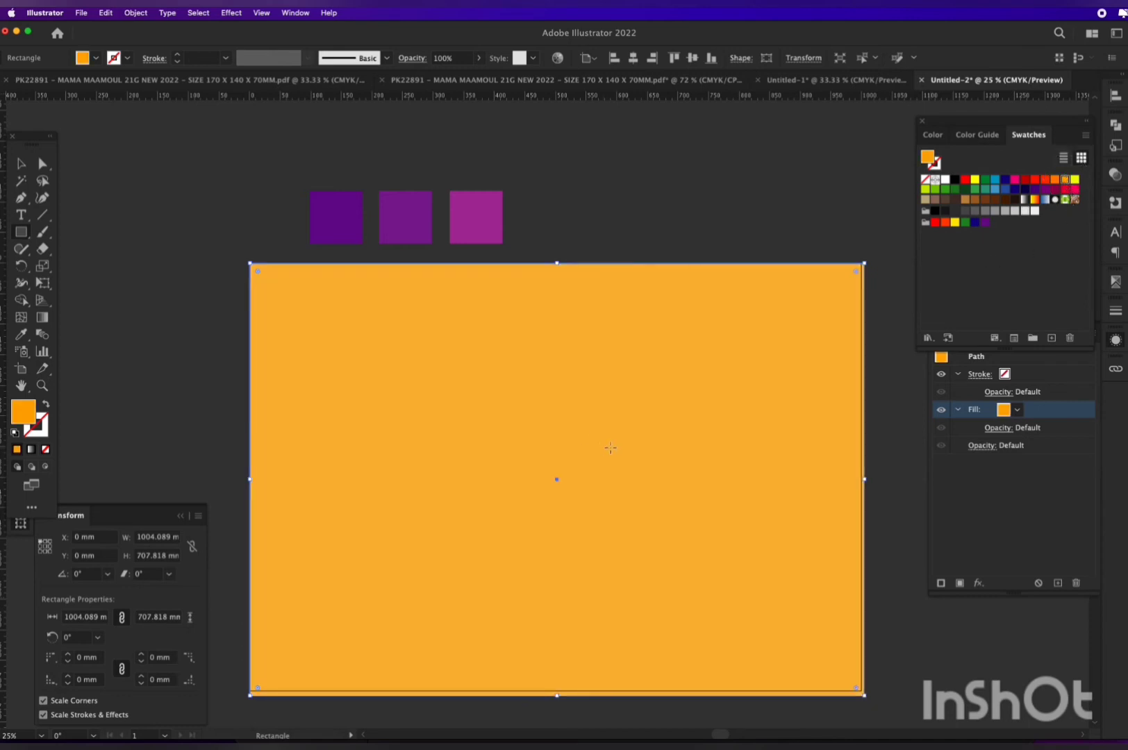
- Send the orange rectangle to the back, behind the BD text
{"action": "left_click", "coordinate": [42, 163]}
{"action": "right_click", "coordinate": [612, 375]}
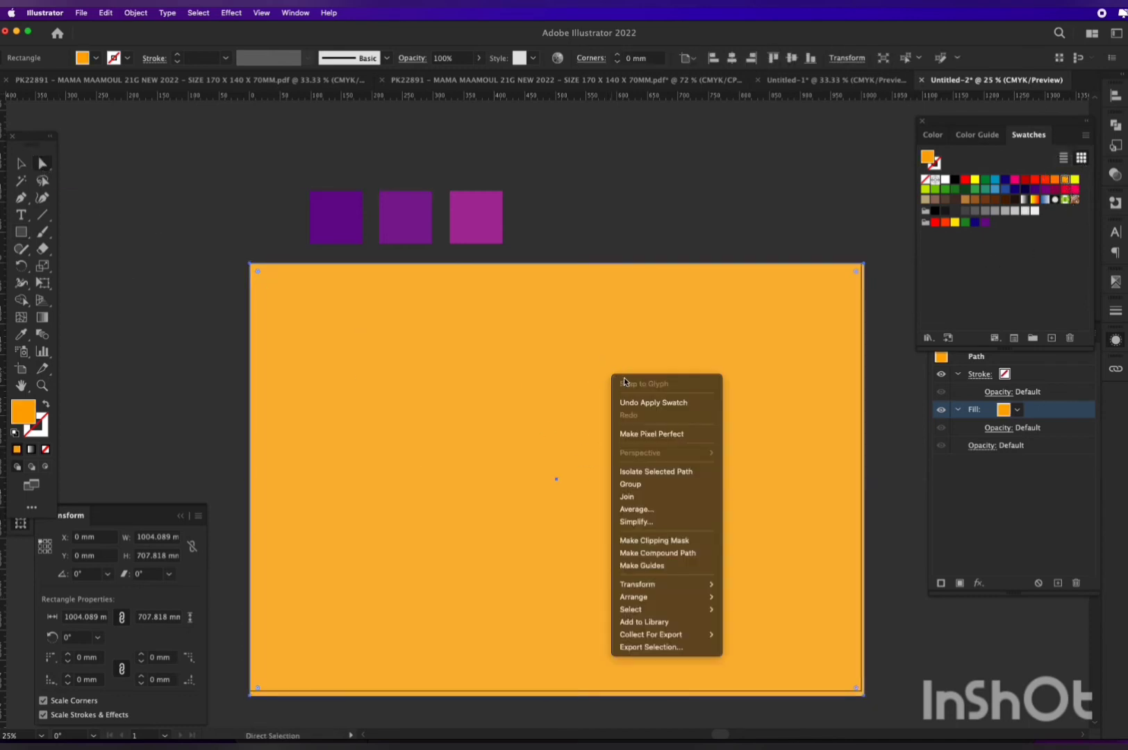
{"action": "mouse_move", "coordinate": [688, 614]}
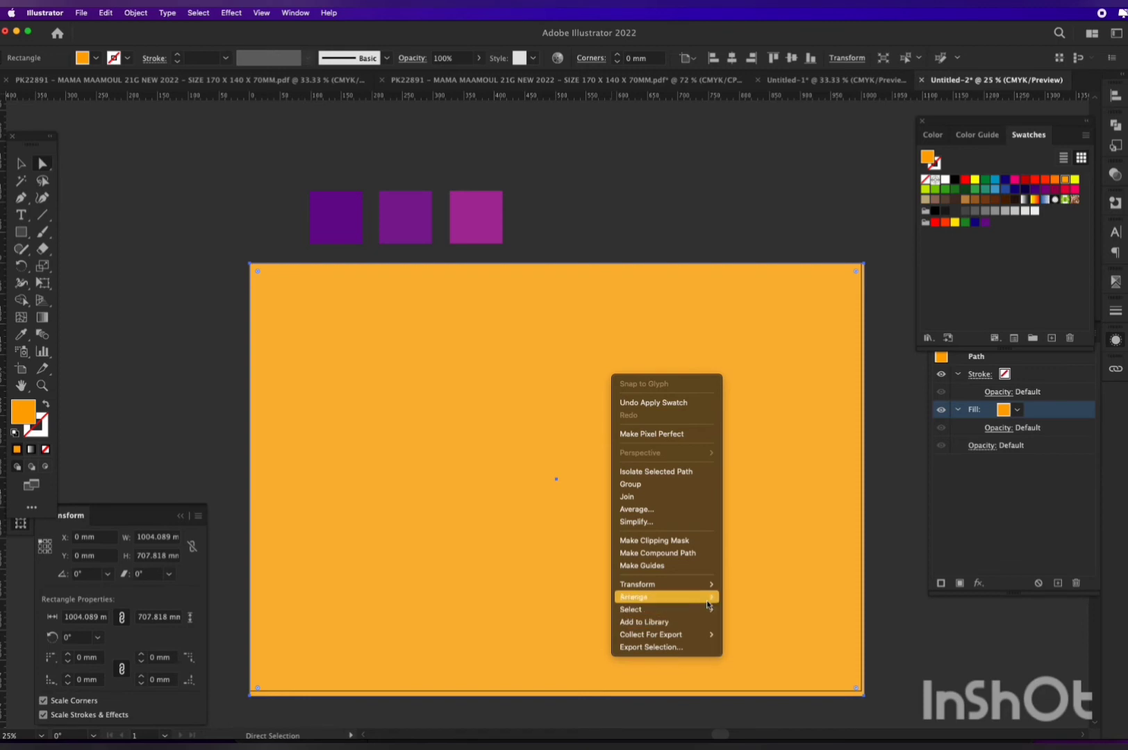
{"action": "left_click", "coordinate": [750, 635]}
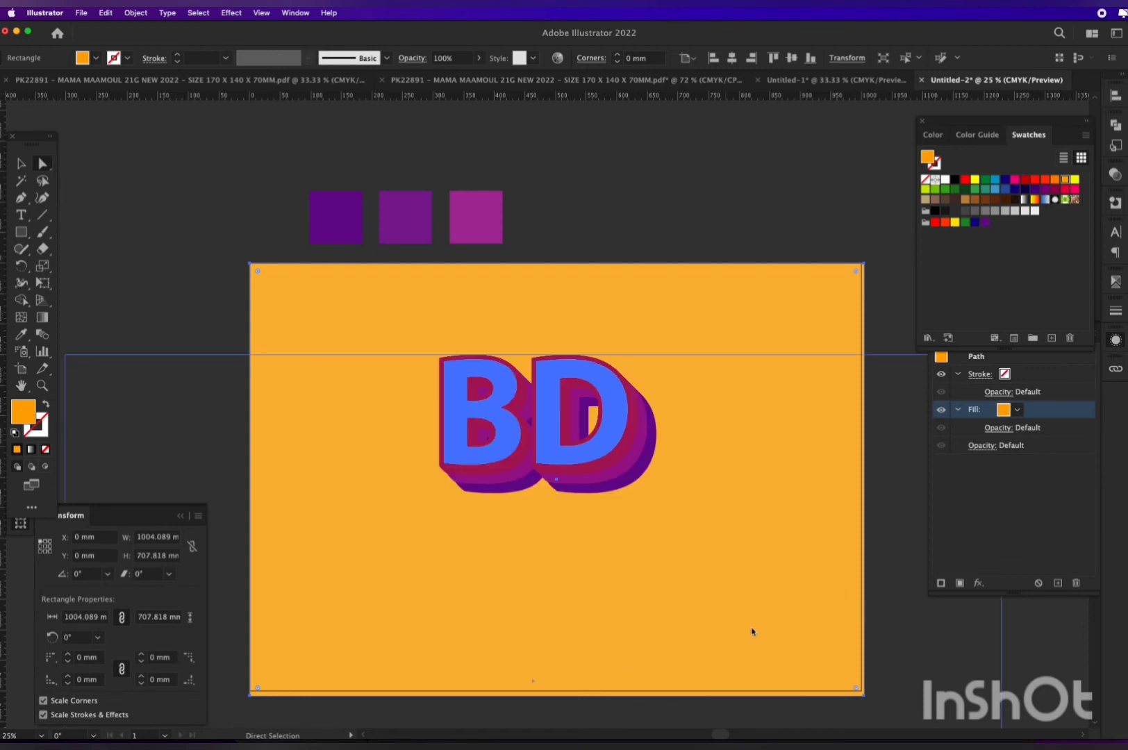
- Move the BD text slightly down and to the right on the orange background and deselect everything
{"action": "left_click_drag", "start_coordinate": [619, 448], "coordinate": [631, 475]}
{"action": "left_click", "coordinate": [708, 226]}
{"action": "left_click", "coordinate": [740, 297]}
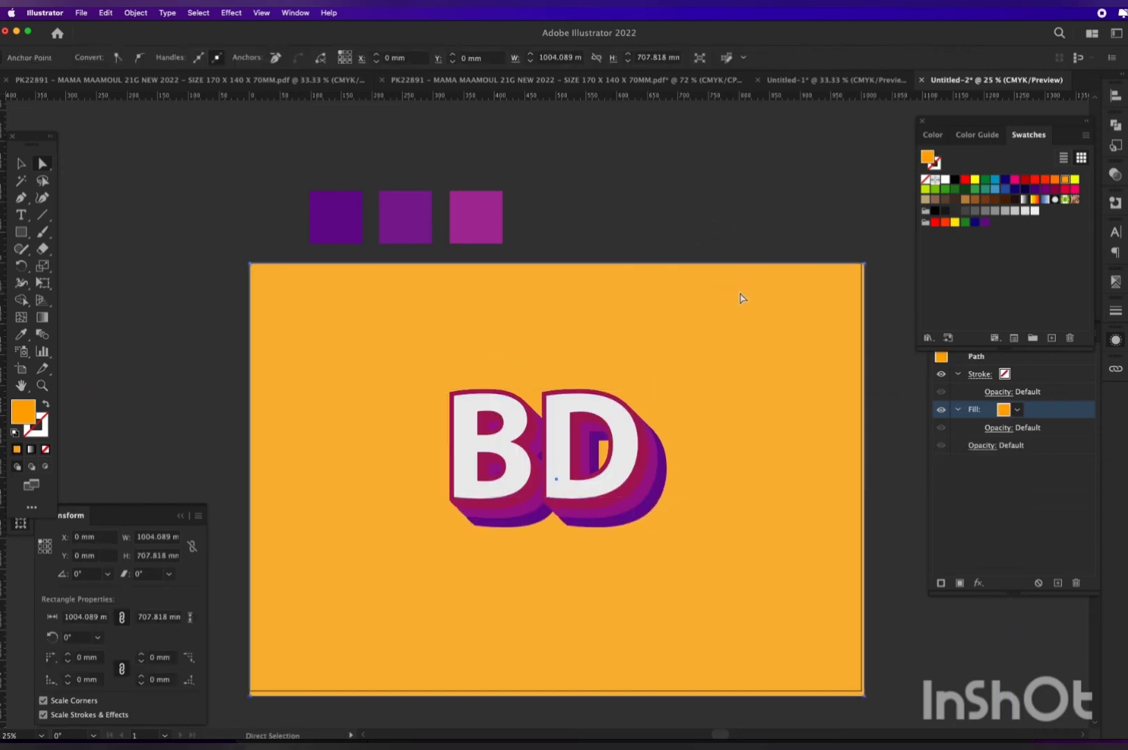
{"action": "key", "text": "super+shift+a"}
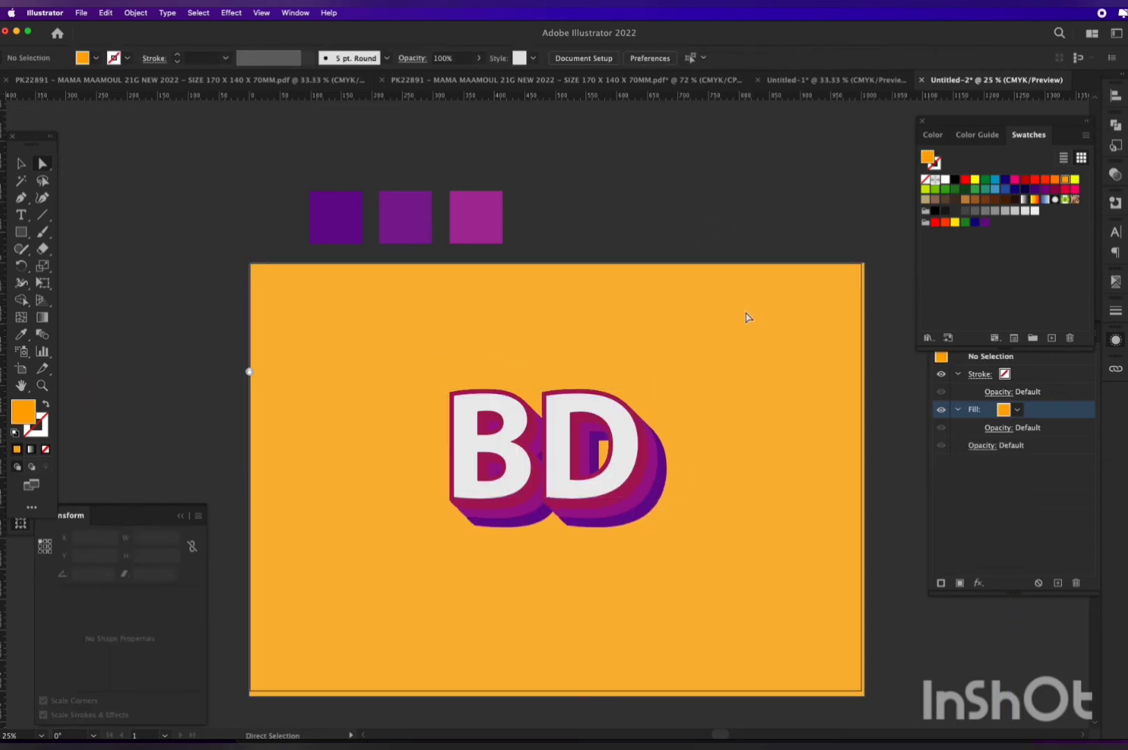
- Add a new fill to the BD text and place it below all its other fills
{"action": "left_click", "coordinate": [629, 451]}
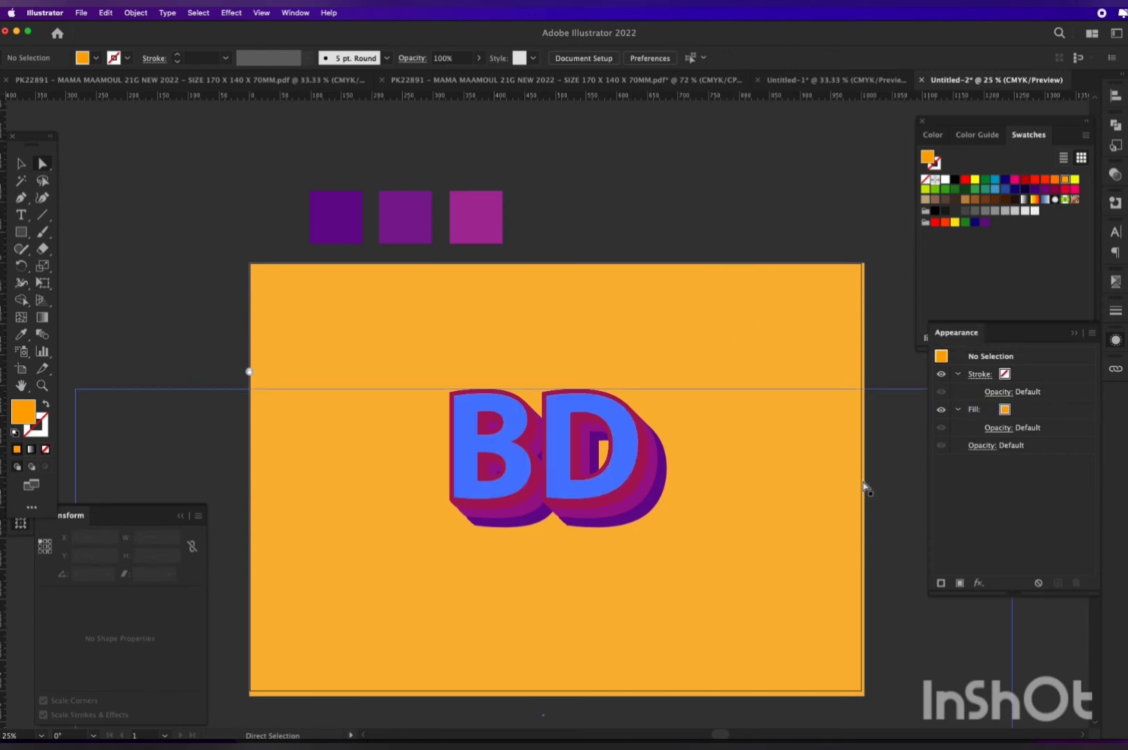
{"action": "left_click", "coordinate": [596, 496]}
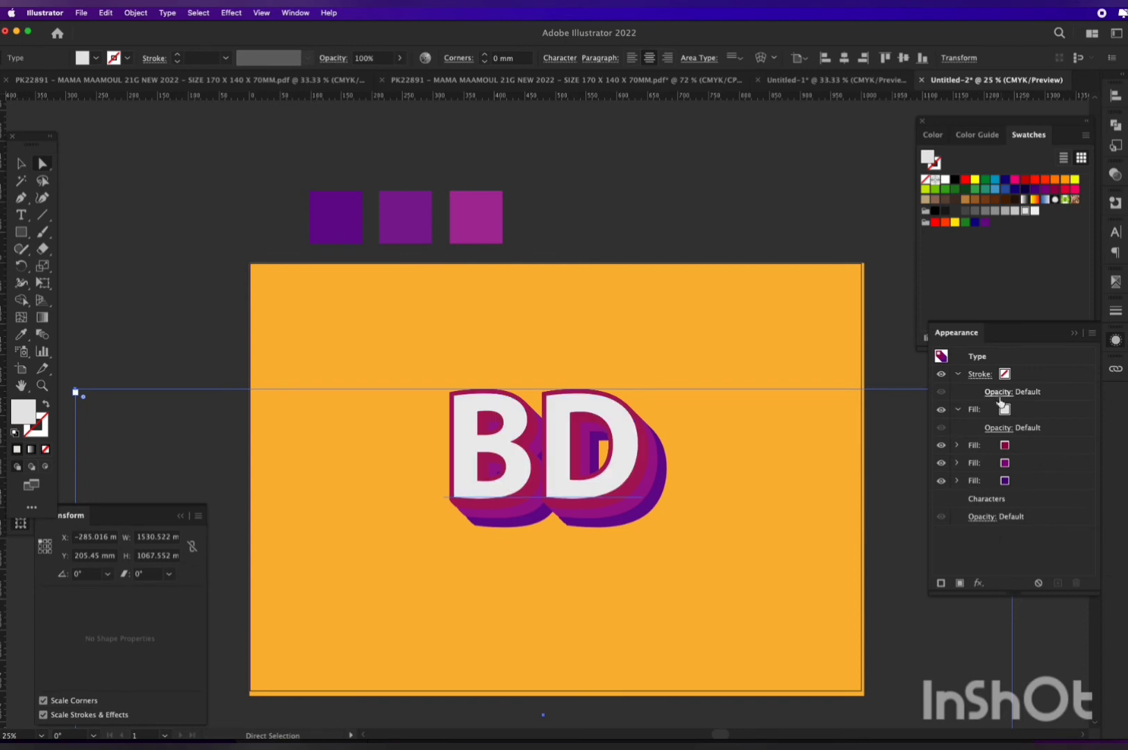
{"action": "left_click", "coordinate": [998, 358]}
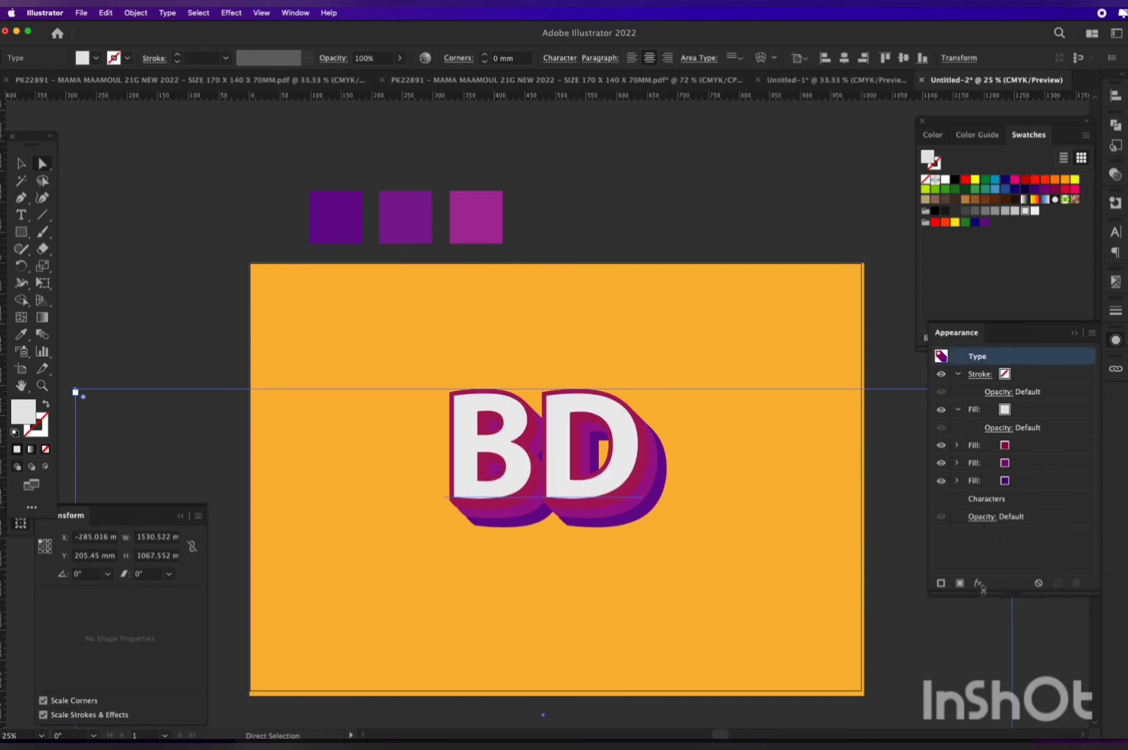
{"action": "left_click", "coordinate": [618, 488]}
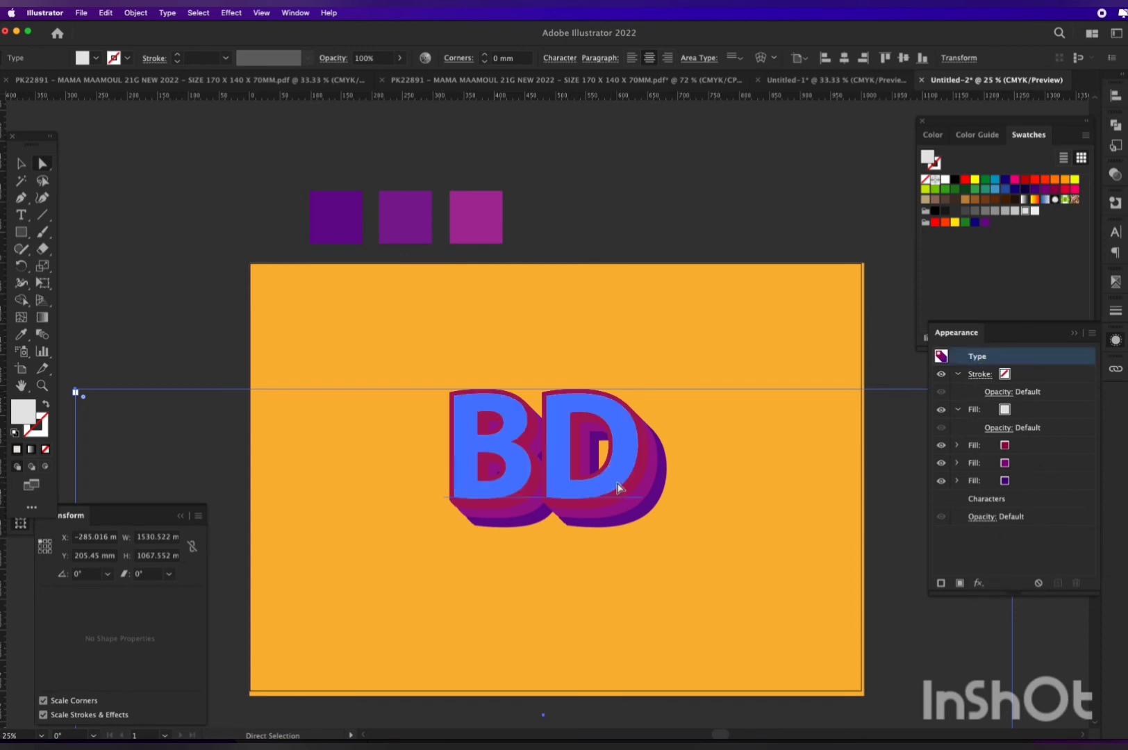
{"action": "left_click", "coordinate": [960, 584]}
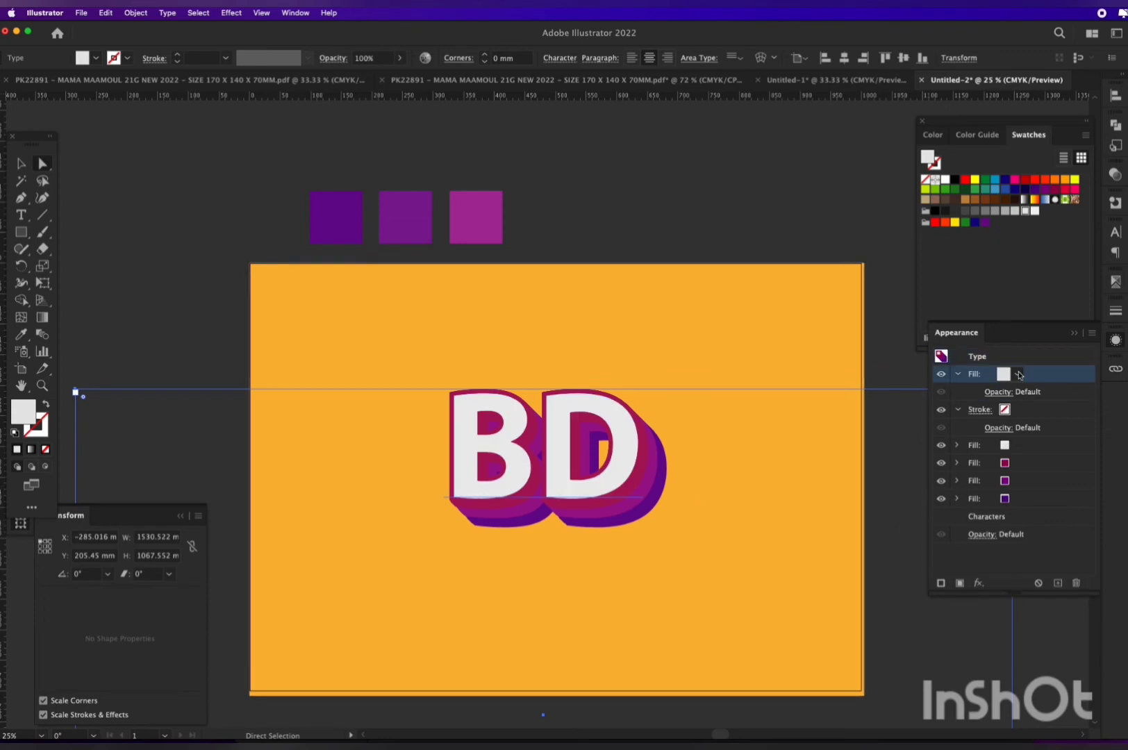
{"action": "mouse_move", "coordinate": [1044, 379]}
{"action": "left_mouse_down"}
{"action": "mouse_move", "coordinate": [1035, 373]}
{"action": "mouse_move", "coordinate": [1021, 430]}
{"action": "mouse_move", "coordinate": [1023, 512]}
{"action": "left_mouse_up"}
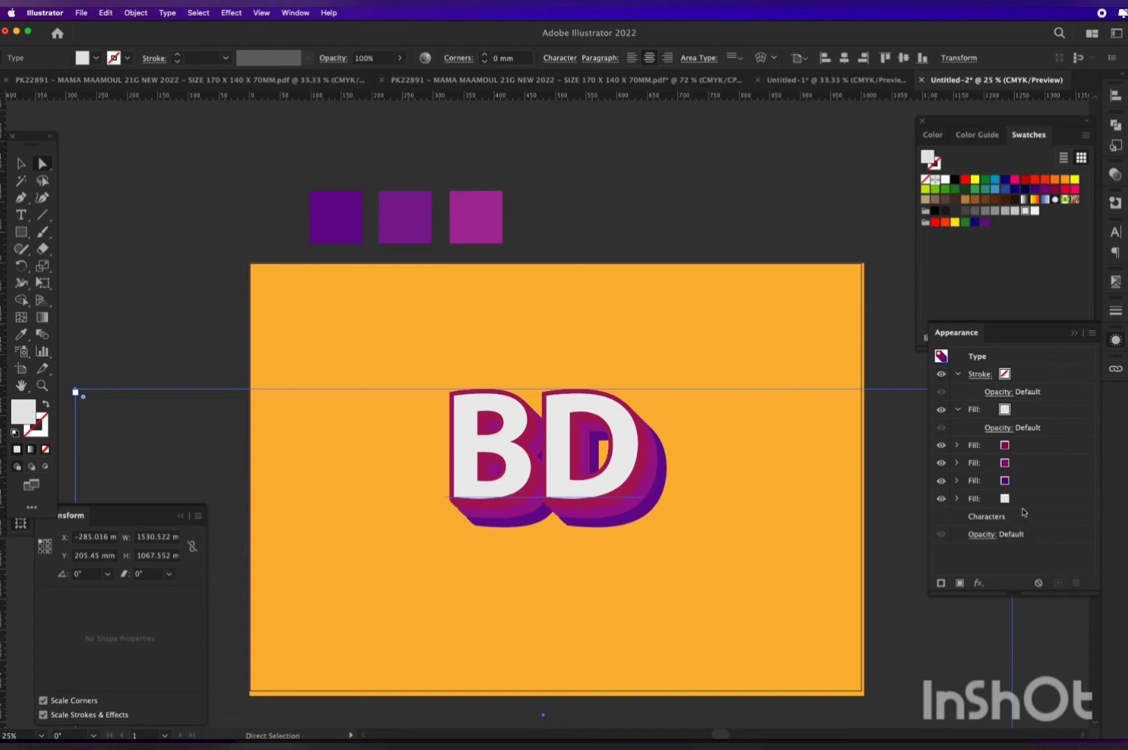
- Colour the new lowest fill of the BD text near-white
{"action": "left_click", "coordinate": [1007, 500]}
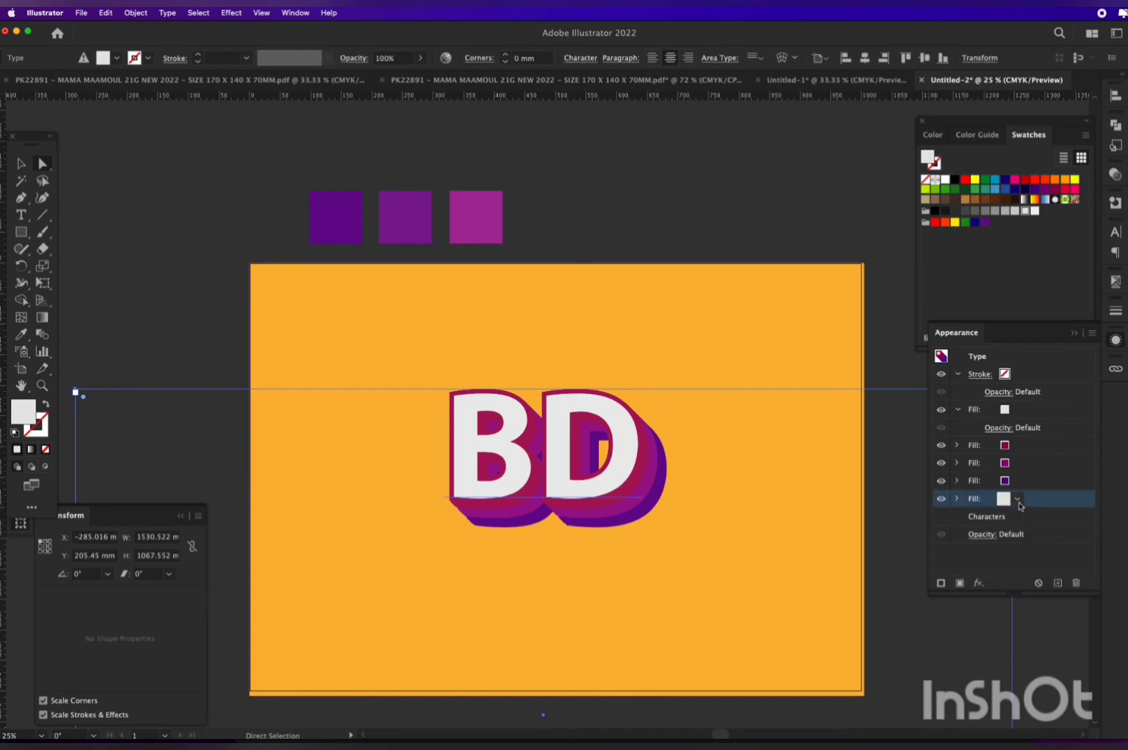
{"action": "left_click", "coordinate": [1017, 501]}
{"action": "left_click", "coordinate": [981, 565]}
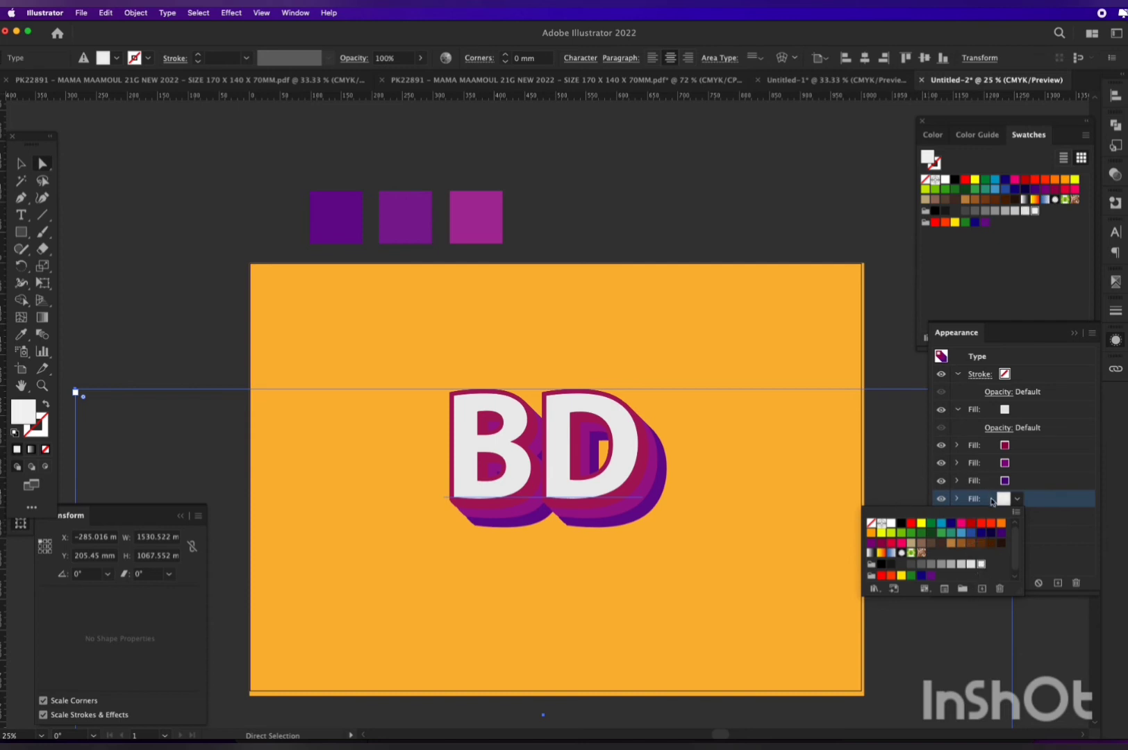
{"action": "left_click", "coordinate": [1019, 500]}
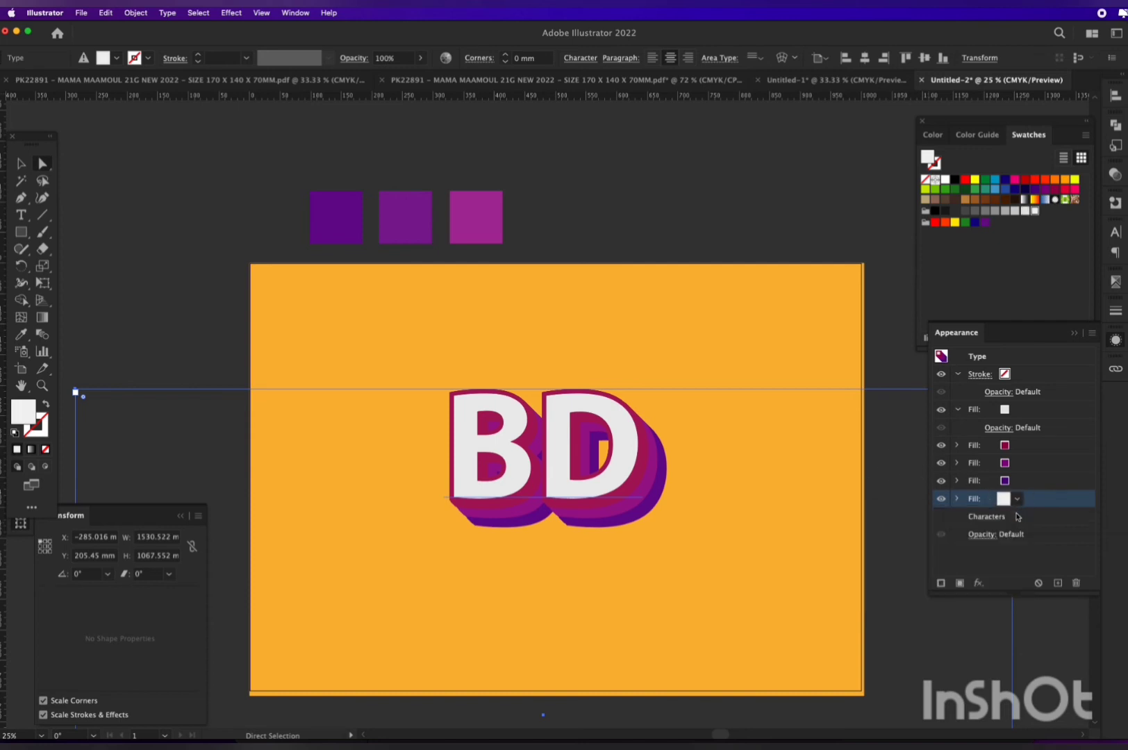
- Apply an Offset Path effect of 10 mm to the lowest near-white fill
{"action": "left_click", "coordinate": [978, 585]}
{"action": "mouse_move", "coordinate": [1053, 574]}
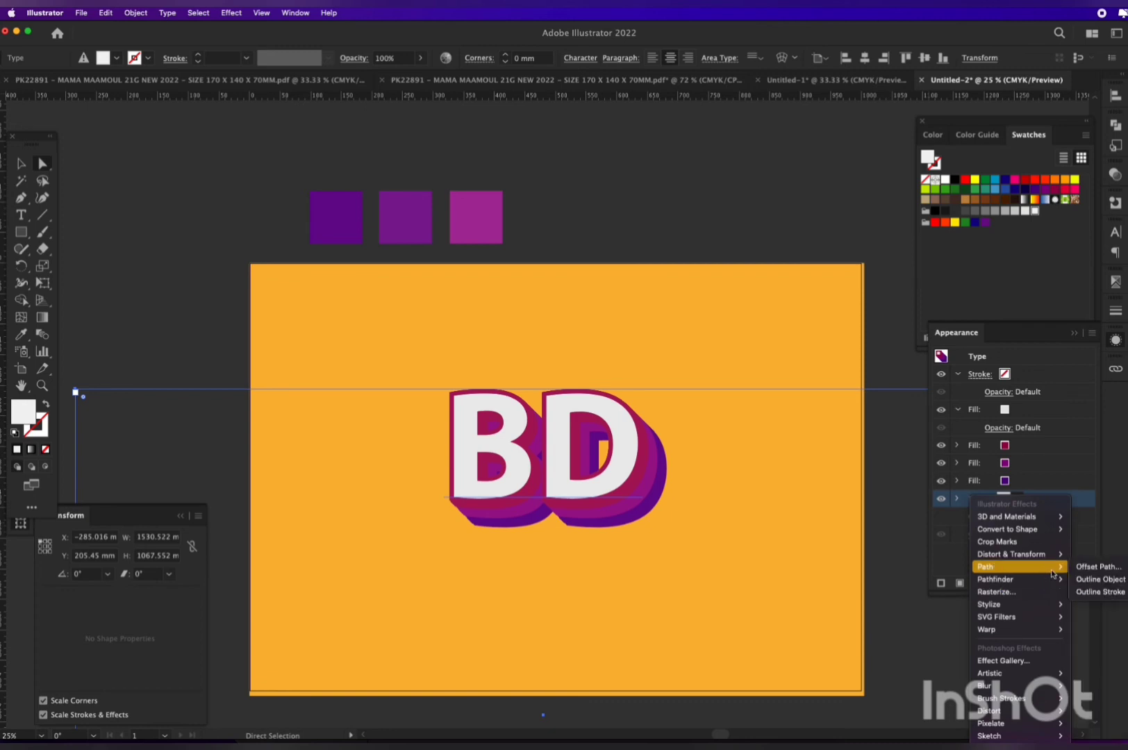
{"action": "left_click", "coordinate": [1095, 571]}
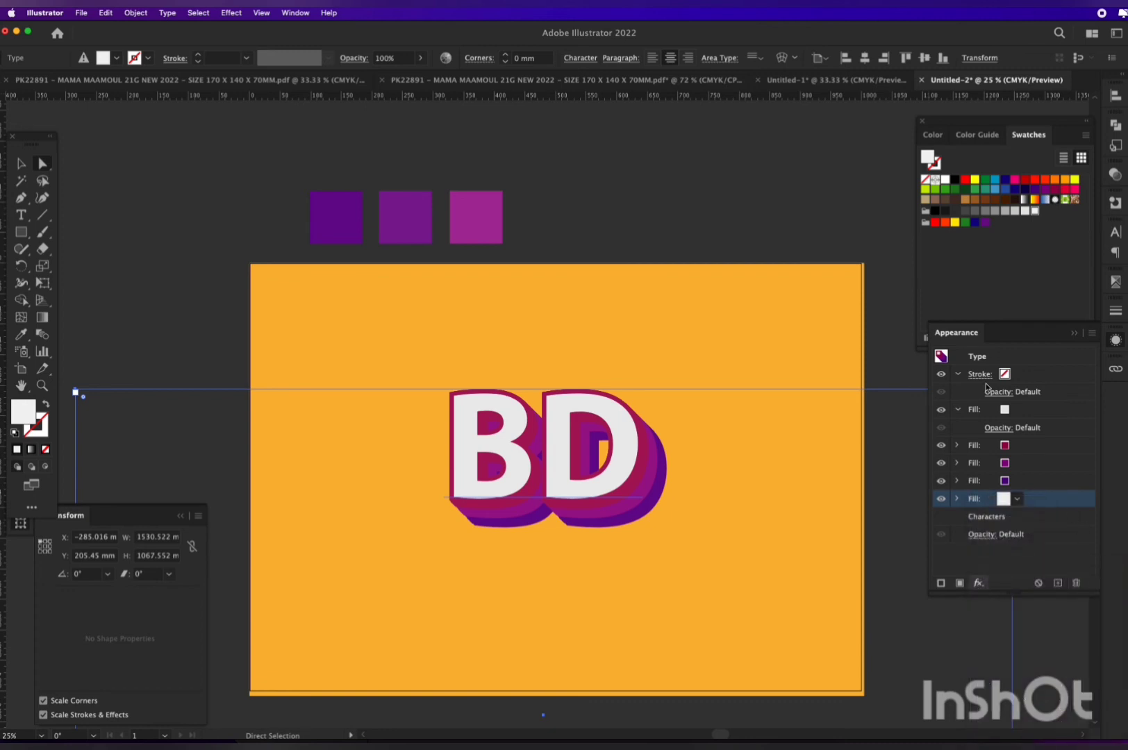
{"action": "left_click", "coordinate": [879, 313]}
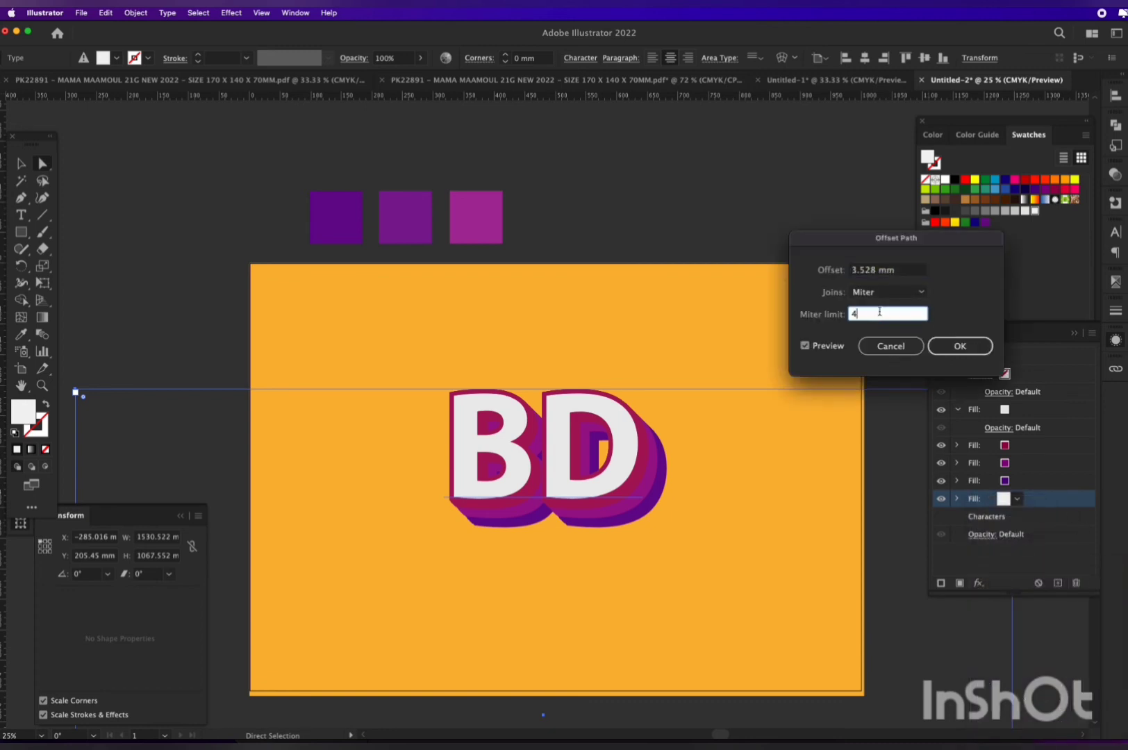
{"action": "left_click", "coordinate": [896, 273]}
{"action": "left_click_drag", "start_coordinate": [895, 272], "coordinate": [821, 261]}
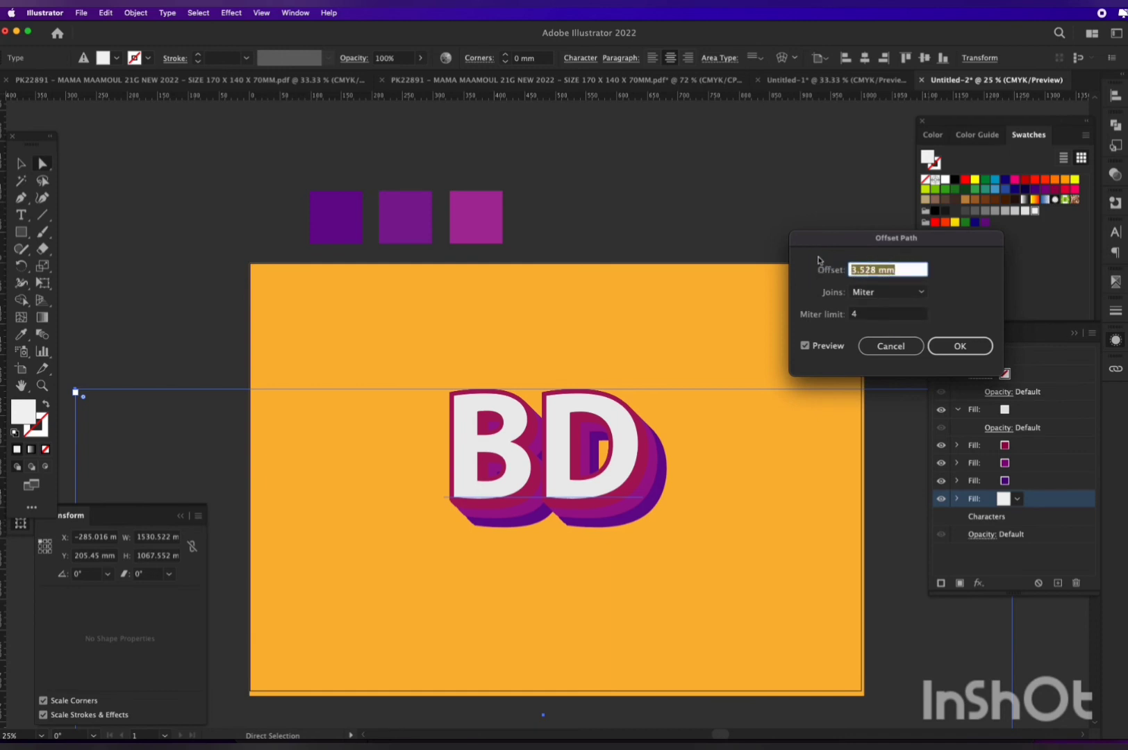
{"action": "type", "text": "10"}
{"action": "key", "text": "Return"}
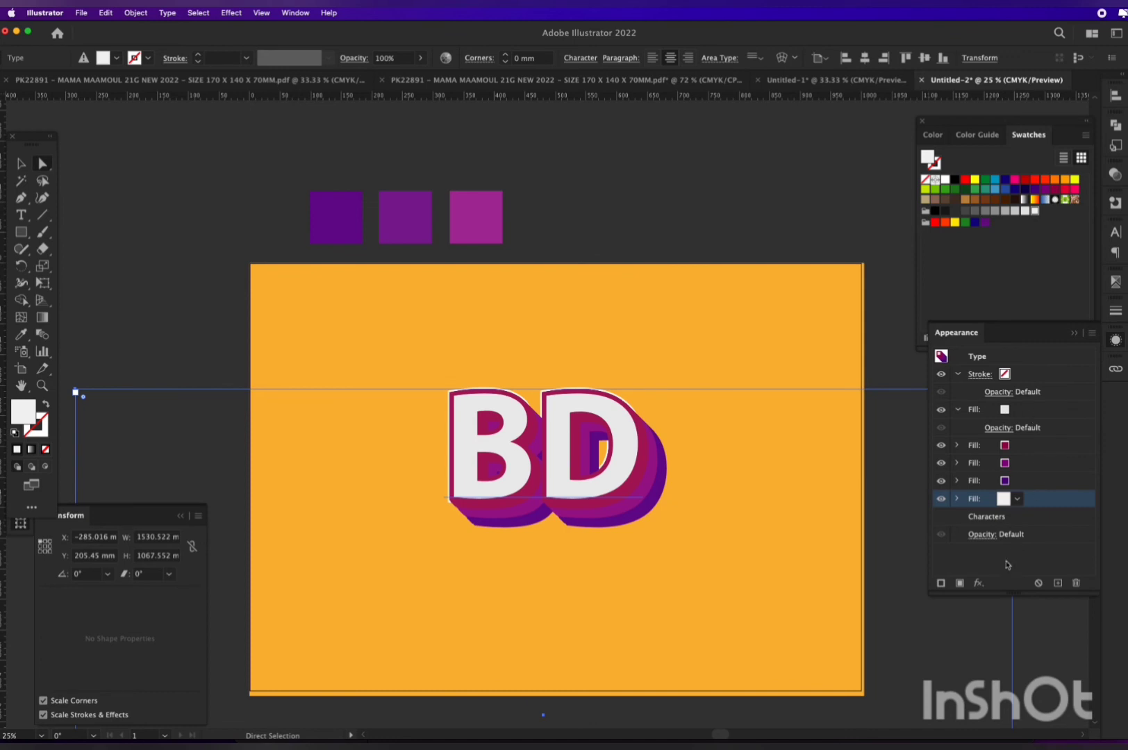
- Add a Transform effect to the lowest near-white fill, moving it 1 mm horizontally and 1 mm vertically
{"action": "left_click", "coordinate": [979, 582]}
{"action": "mouse_move", "coordinate": [1017, 580]}
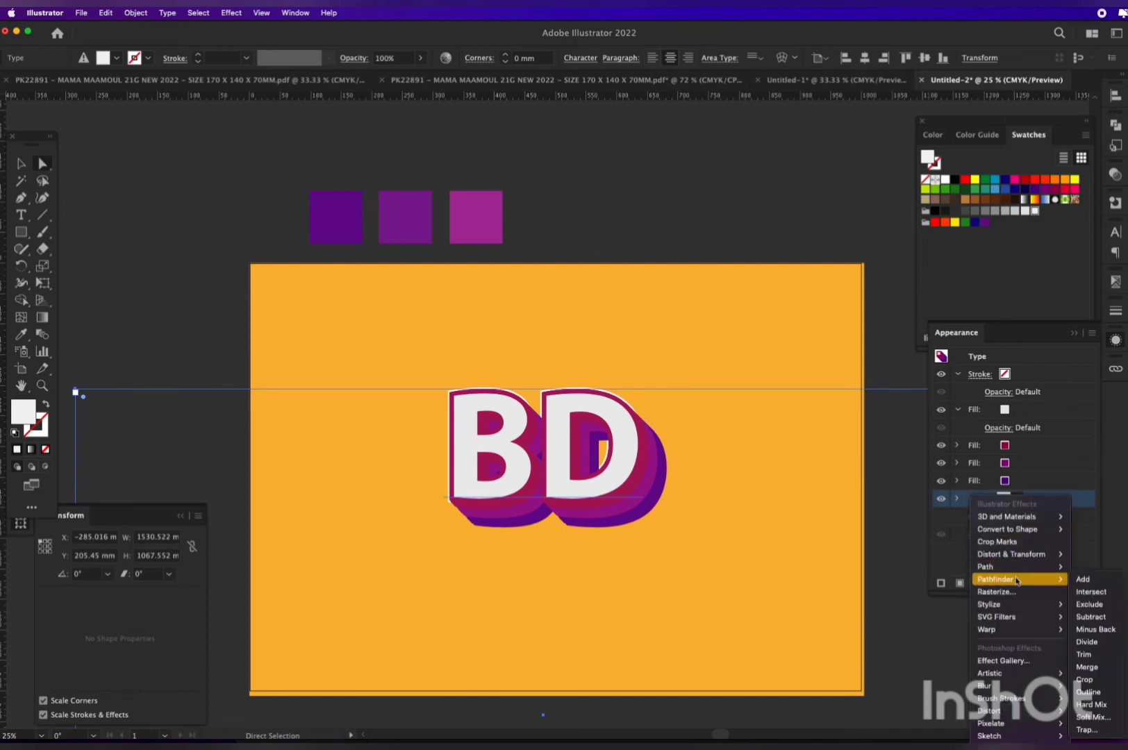
{"action": "mouse_move", "coordinate": [1026, 554]}
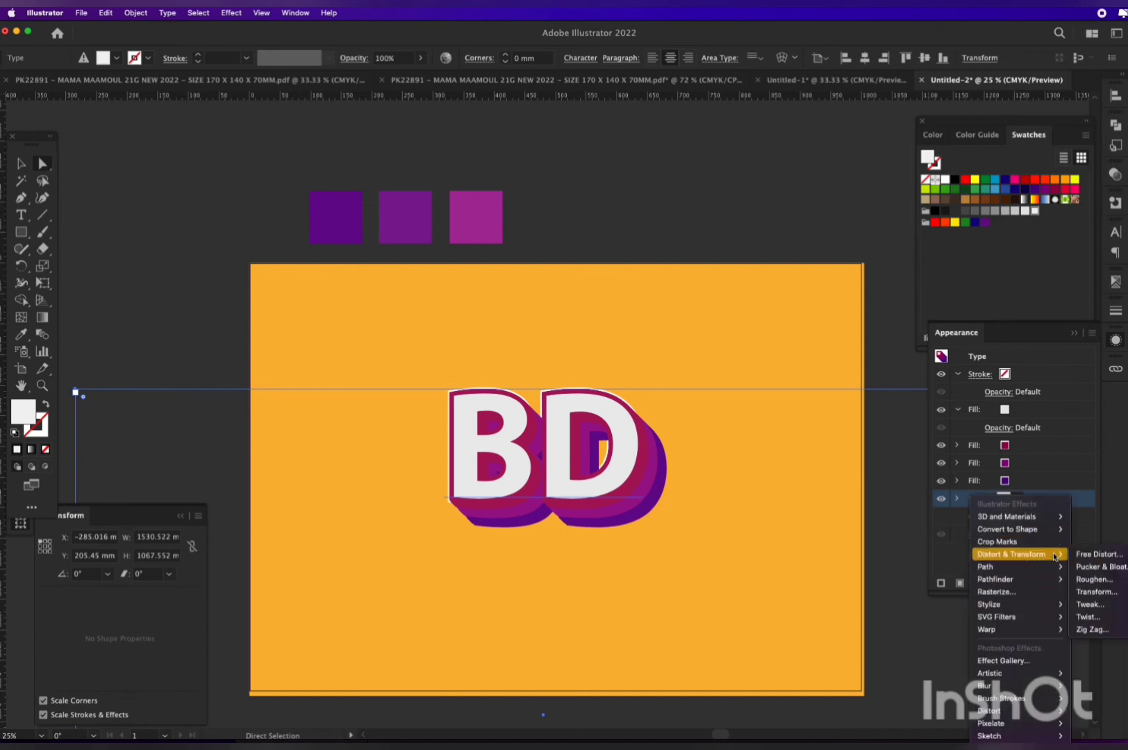
{"action": "left_click", "coordinate": [1097, 593]}
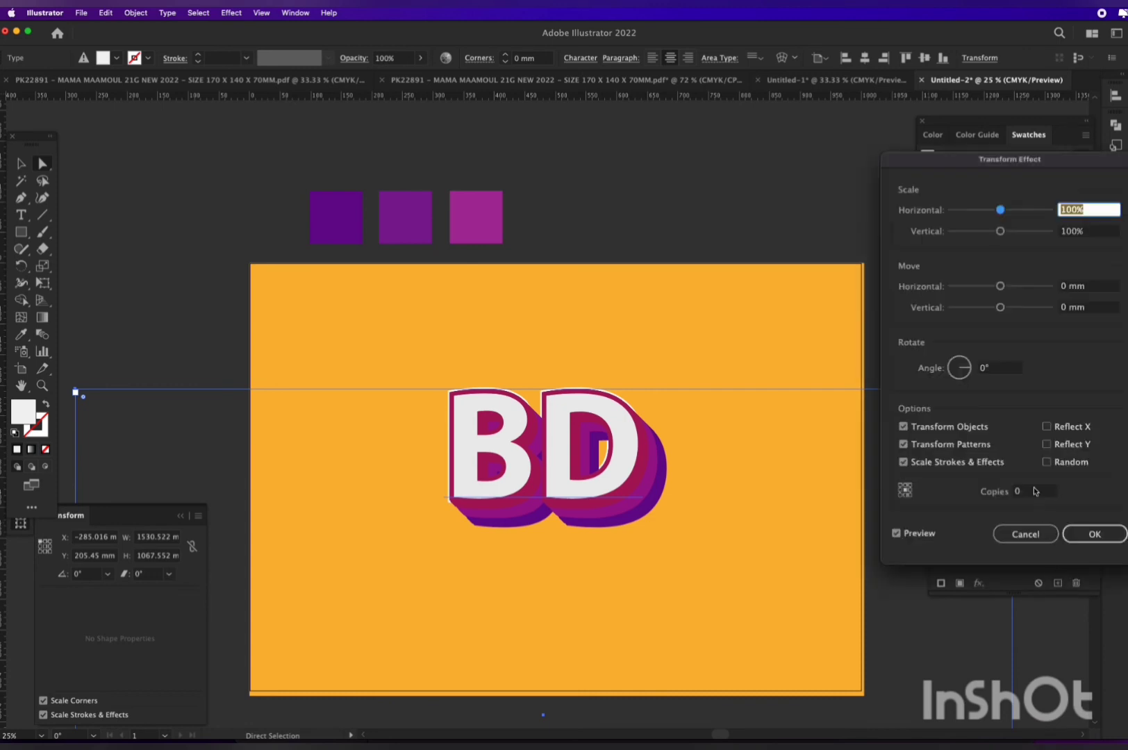
{"action": "left_click", "coordinate": [1084, 288]}
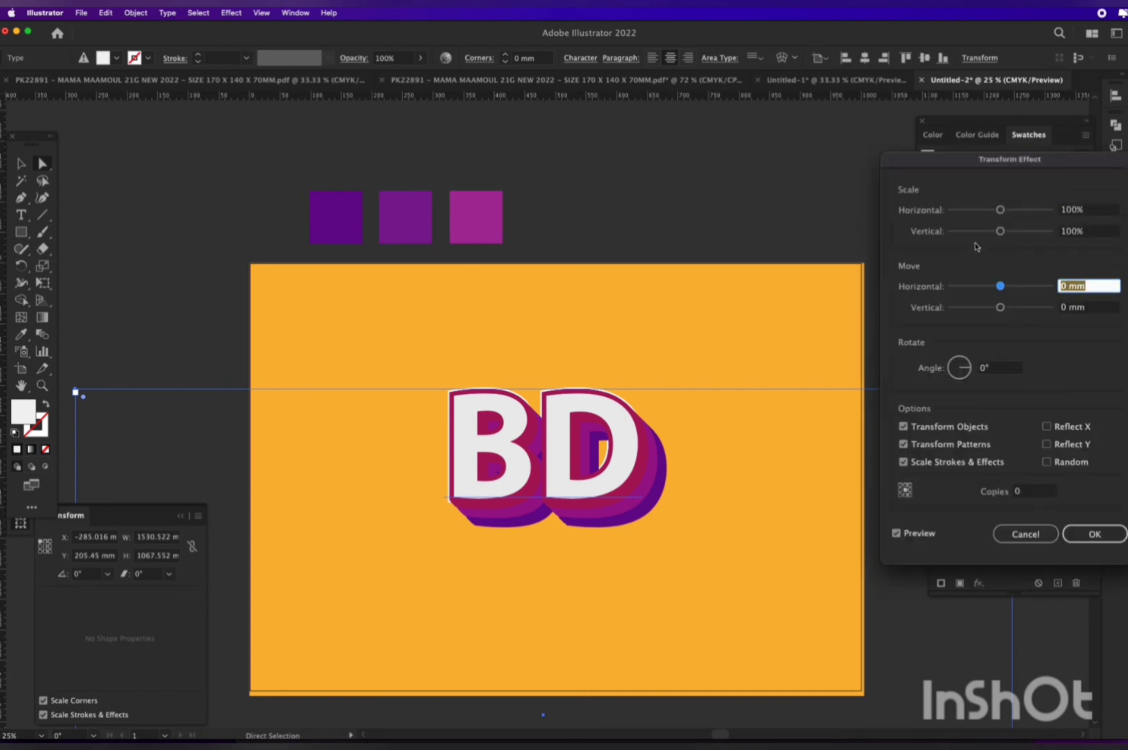
{"action": "type", "text": "1"}
{"action": "key", "text": "Tab"}
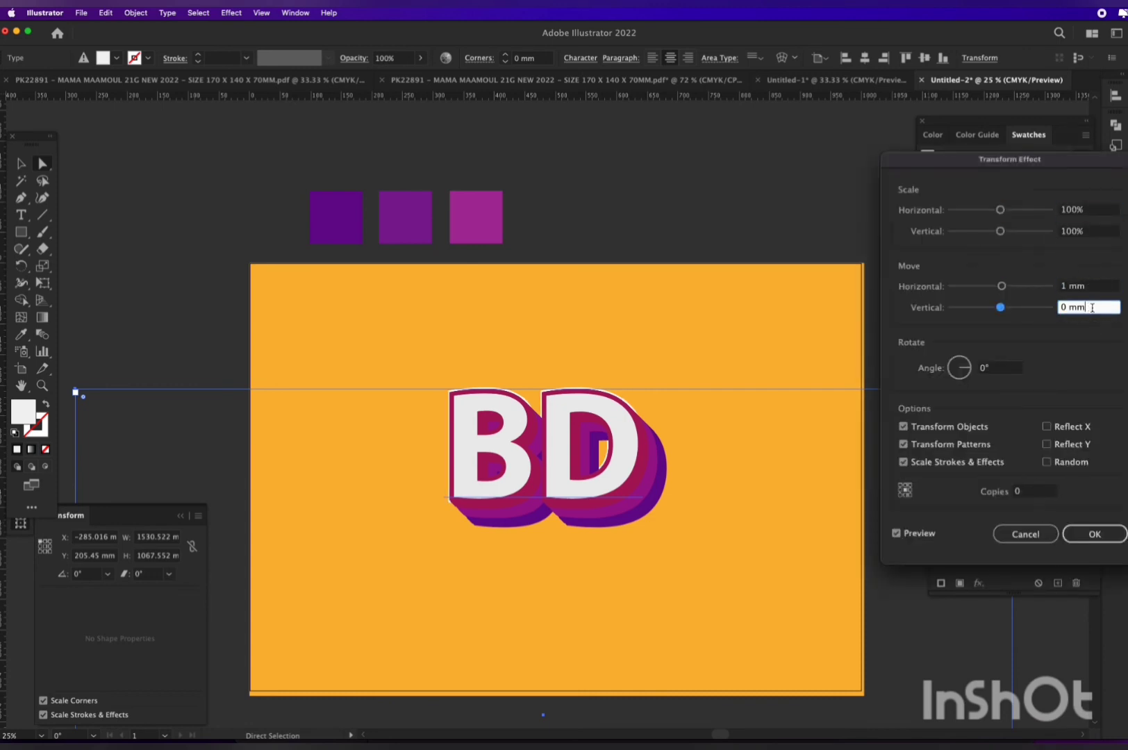
{"action": "type", "text": "1"}
- Set the lowest near-white fill's Transform effect to 32 copies and apply it to the BD text
{"action": "left_click", "coordinate": [1028, 491]}
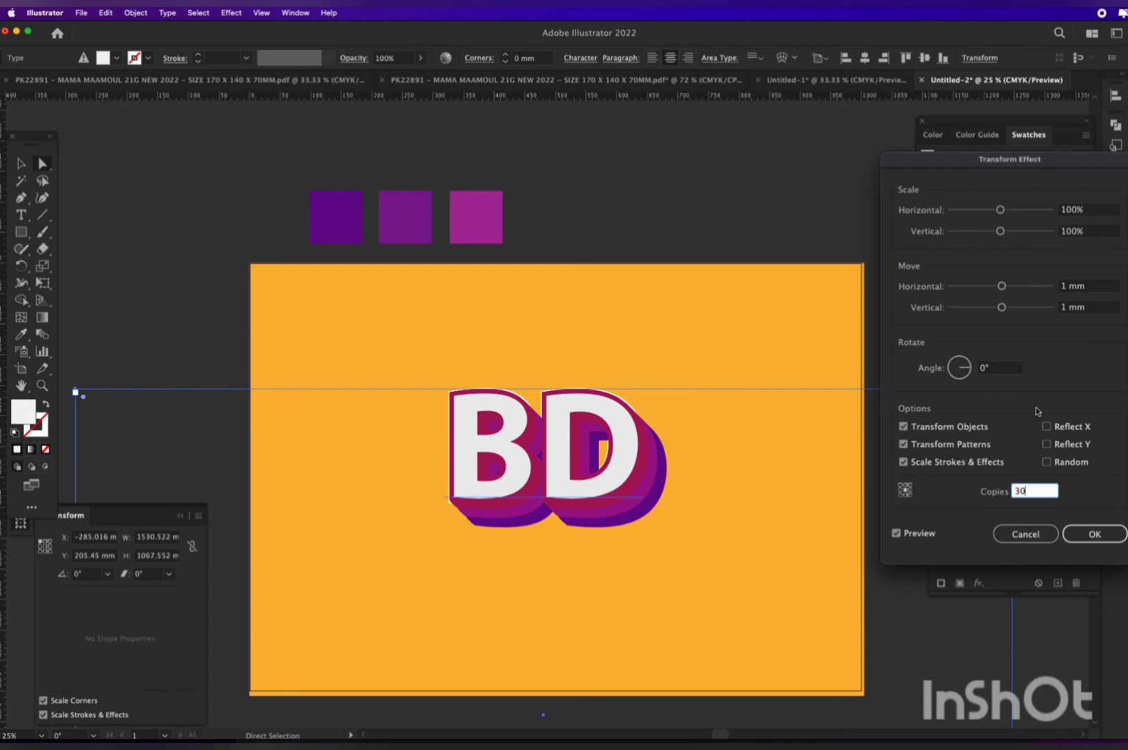
{"action": "key", "text": "Up"}
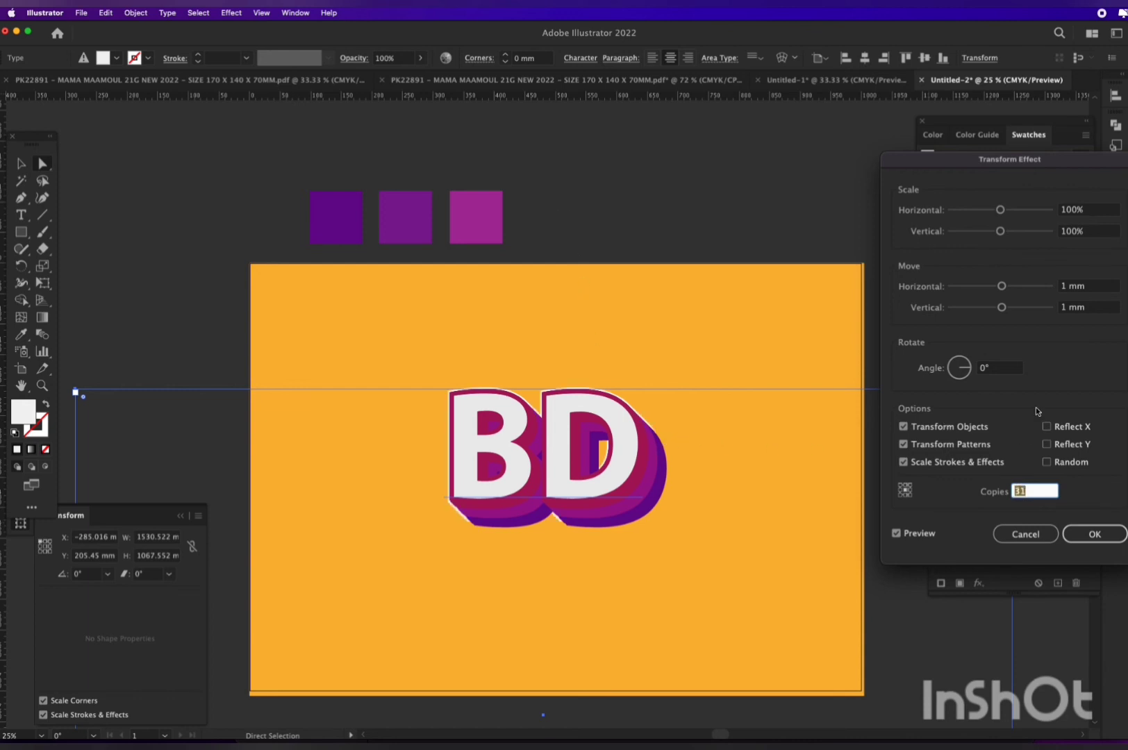
{"action": "left_click", "coordinate": [897, 533]}
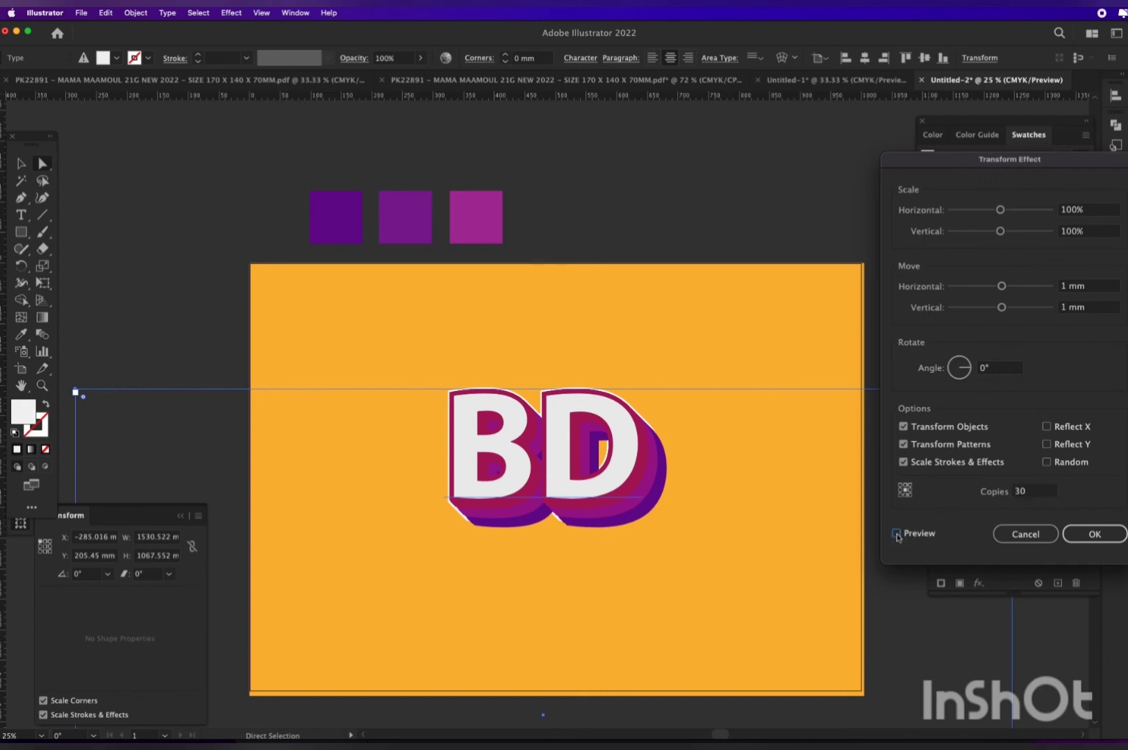
{"action": "double_click", "coordinate": [1016, 492]}
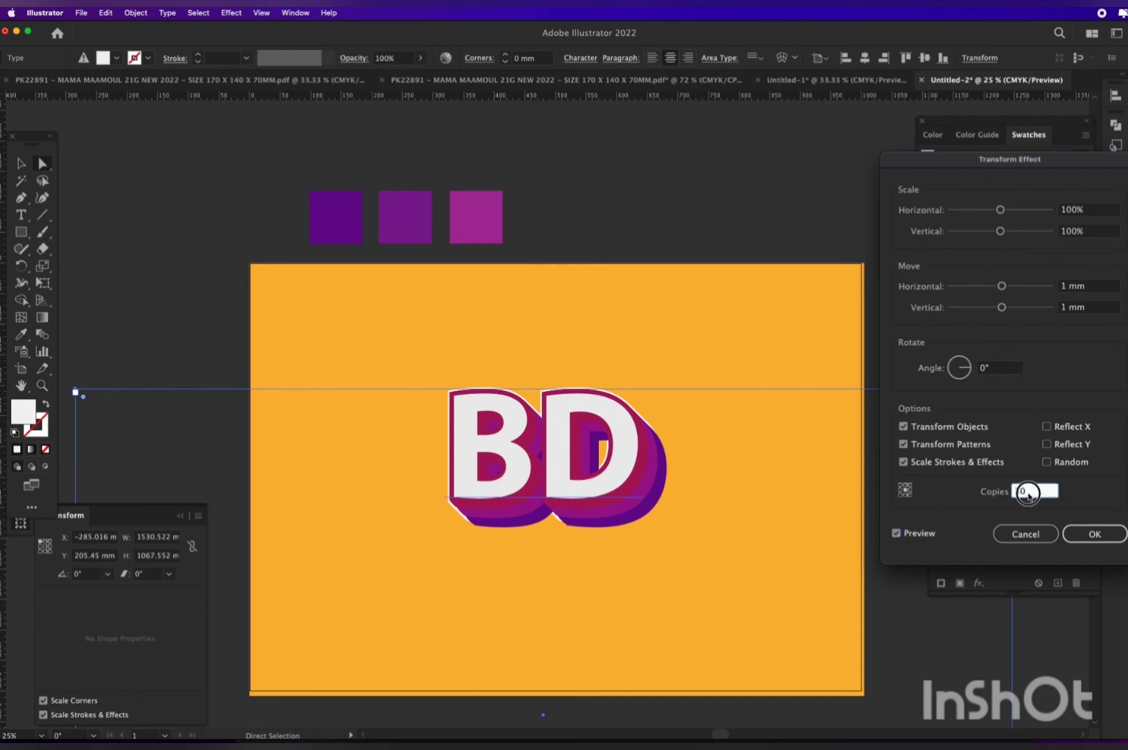
{"action": "type", "text": "0"}
{"action": "key", "text": "Up"}
{"action": "type", "text": "20"}
{"action": "key", "text": "BackSpace"}
{"action": "type", "text": "24"}
{"action": "type", "text": "32"}
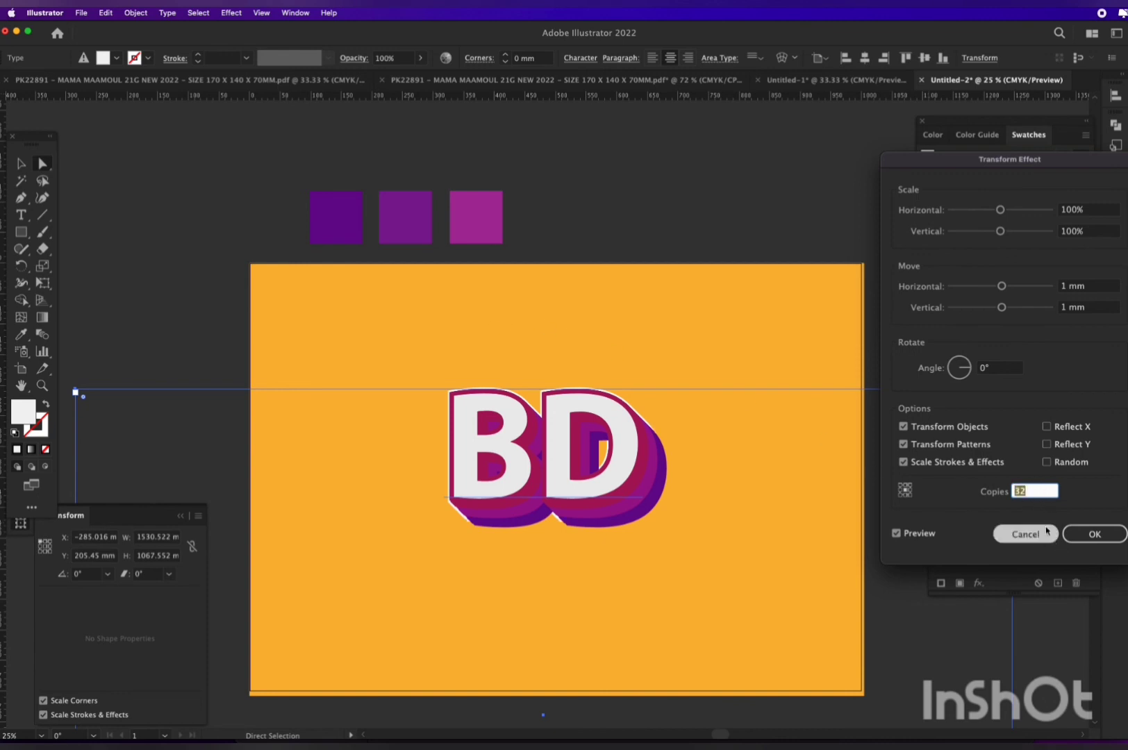
{"action": "left_click", "coordinate": [1091, 536]}
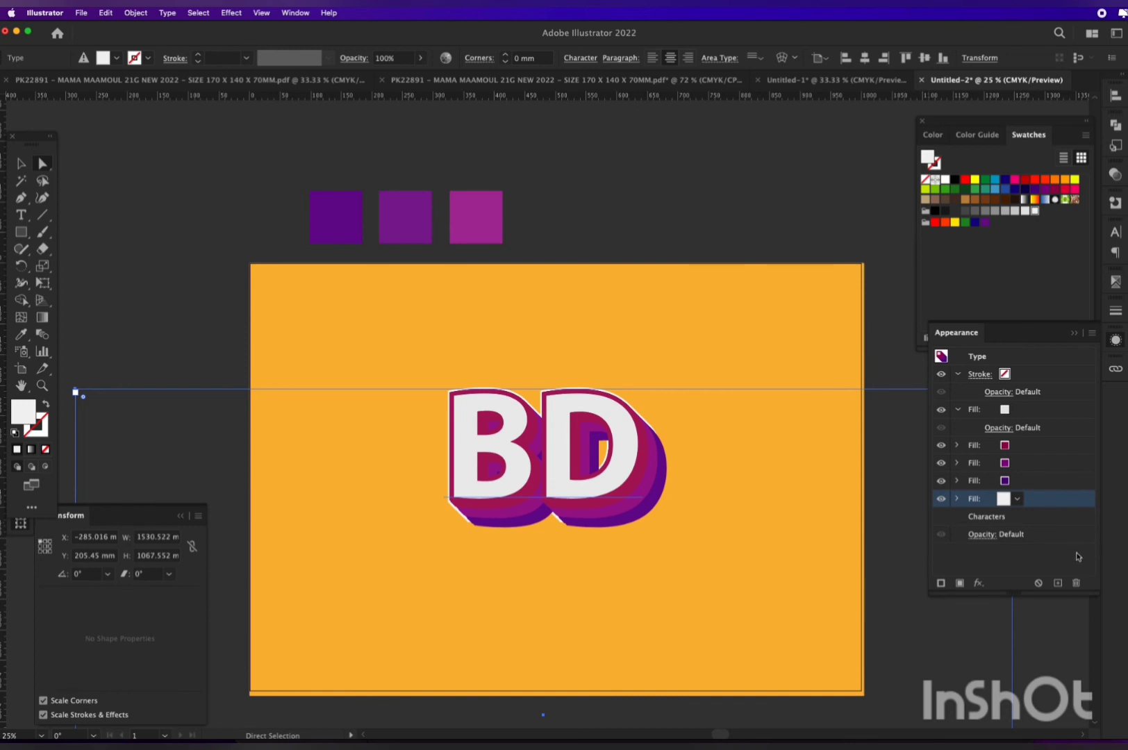
{"action": "left_click", "coordinate": [794, 231]}
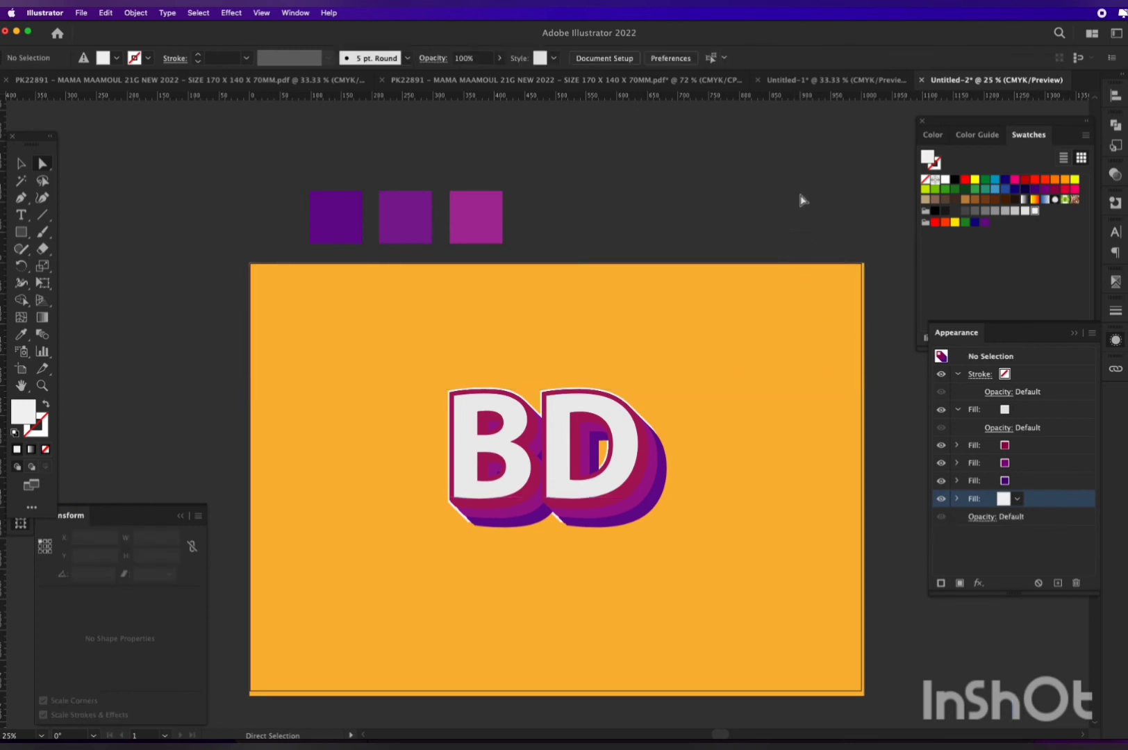
- Replace the BD text with YOUR NAME, keeping the layered 3D effect
{"action": "key", "text": "super+minus"}
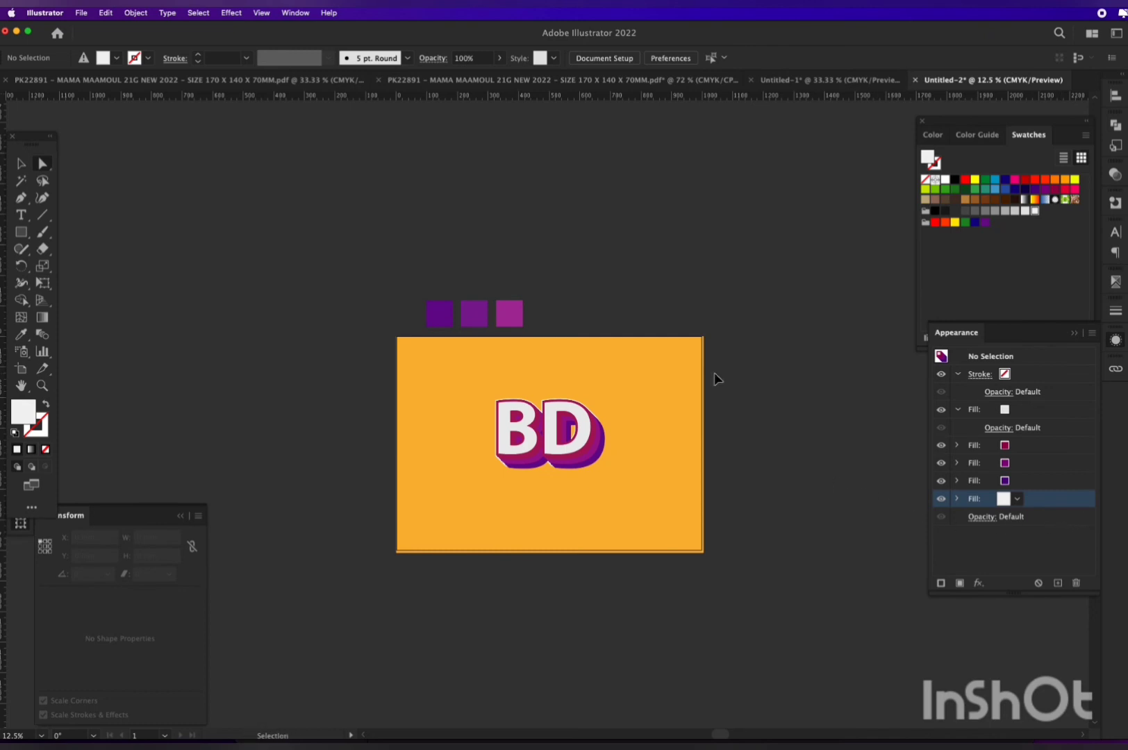
{"action": "key", "text": "super+plus"}
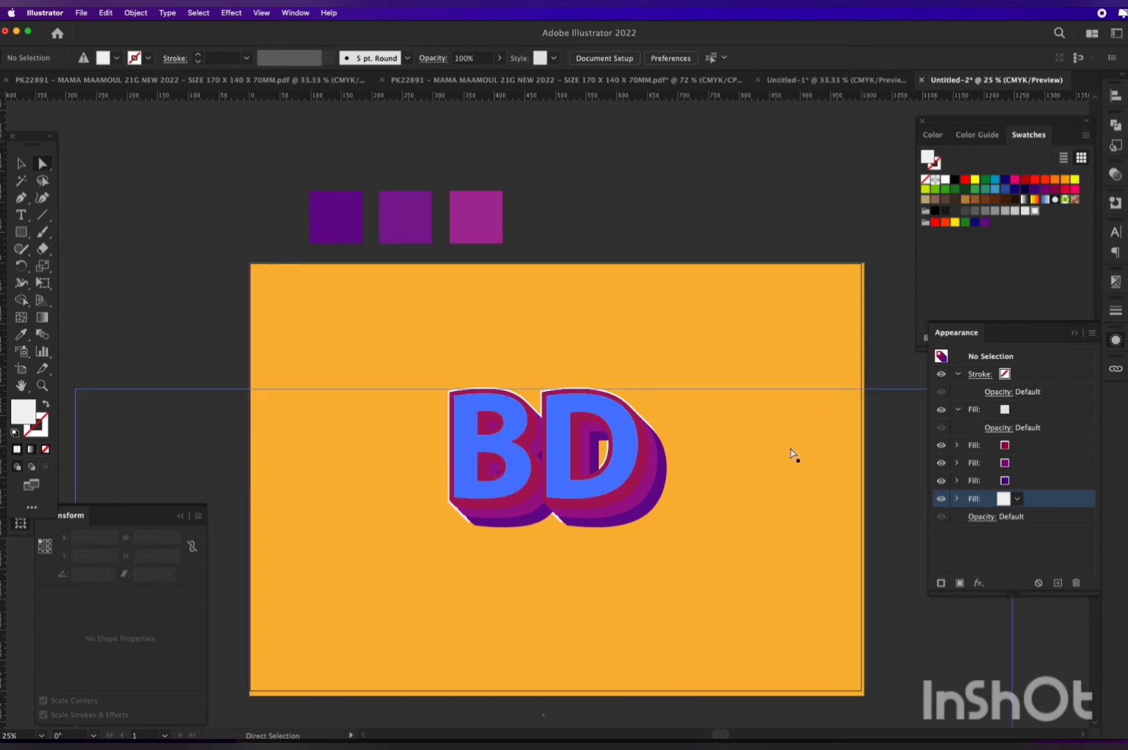
{"action": "key", "text": "t"}
{"action": "left_click", "coordinate": [543, 476]}
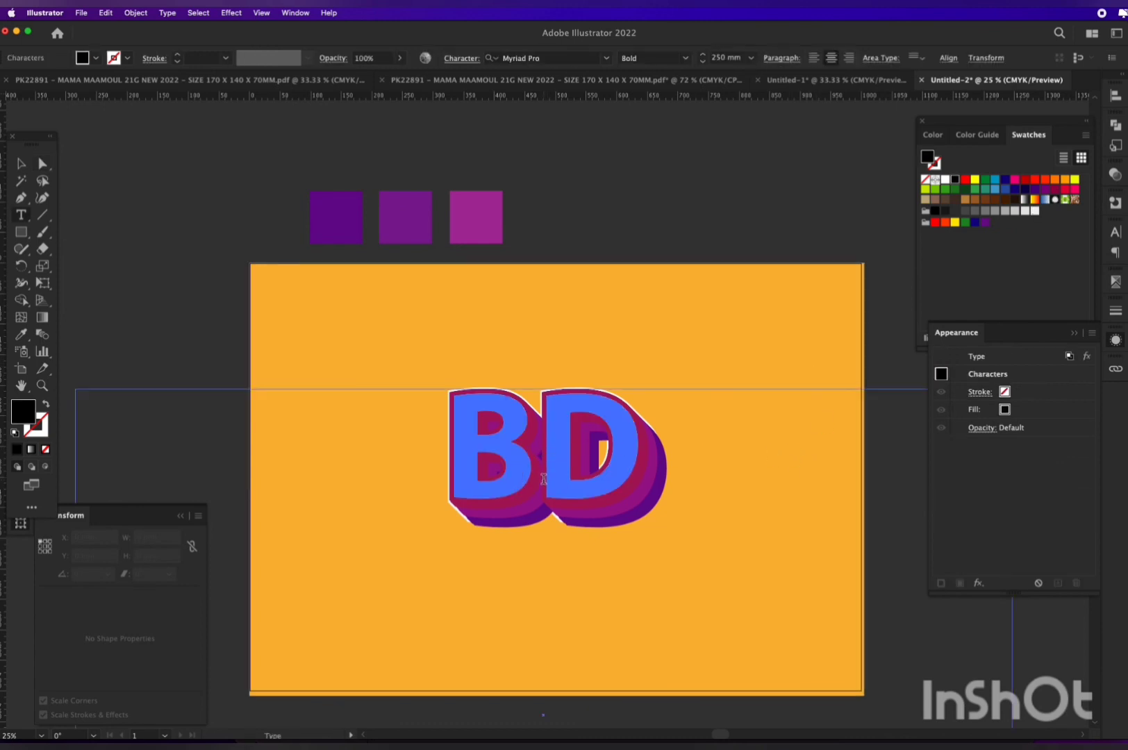
{"action": "double_click", "coordinate": [504, 435]}
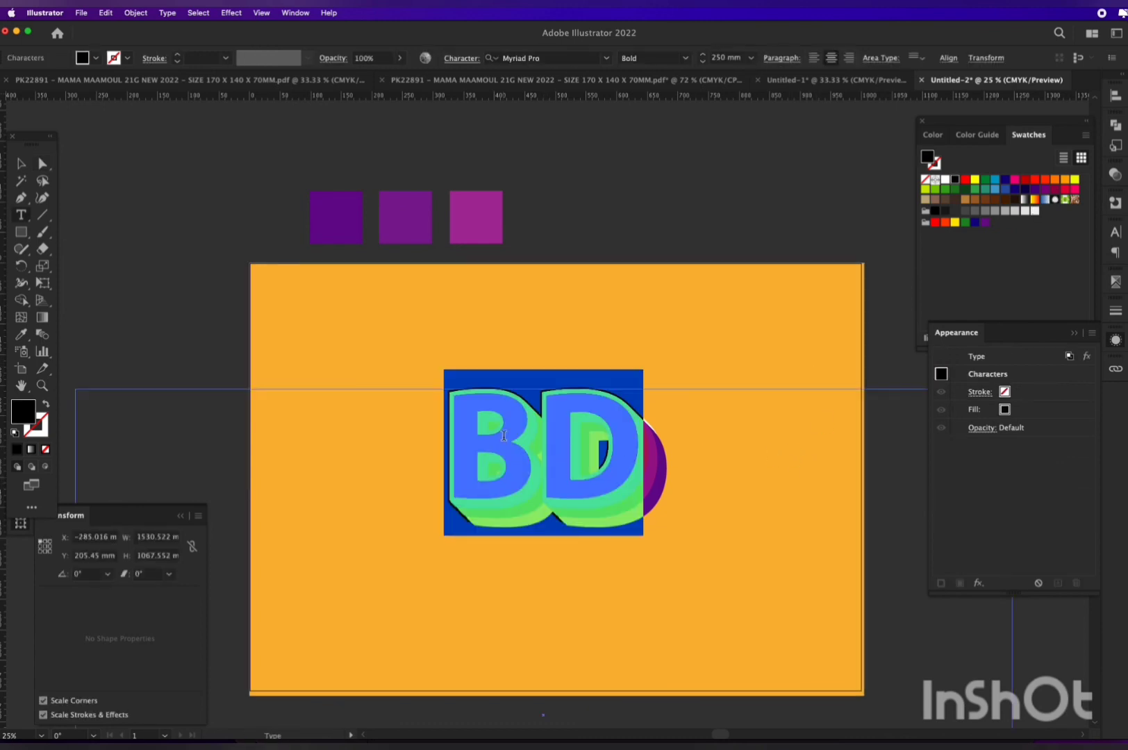
{"action": "type", "text": "YOU"}
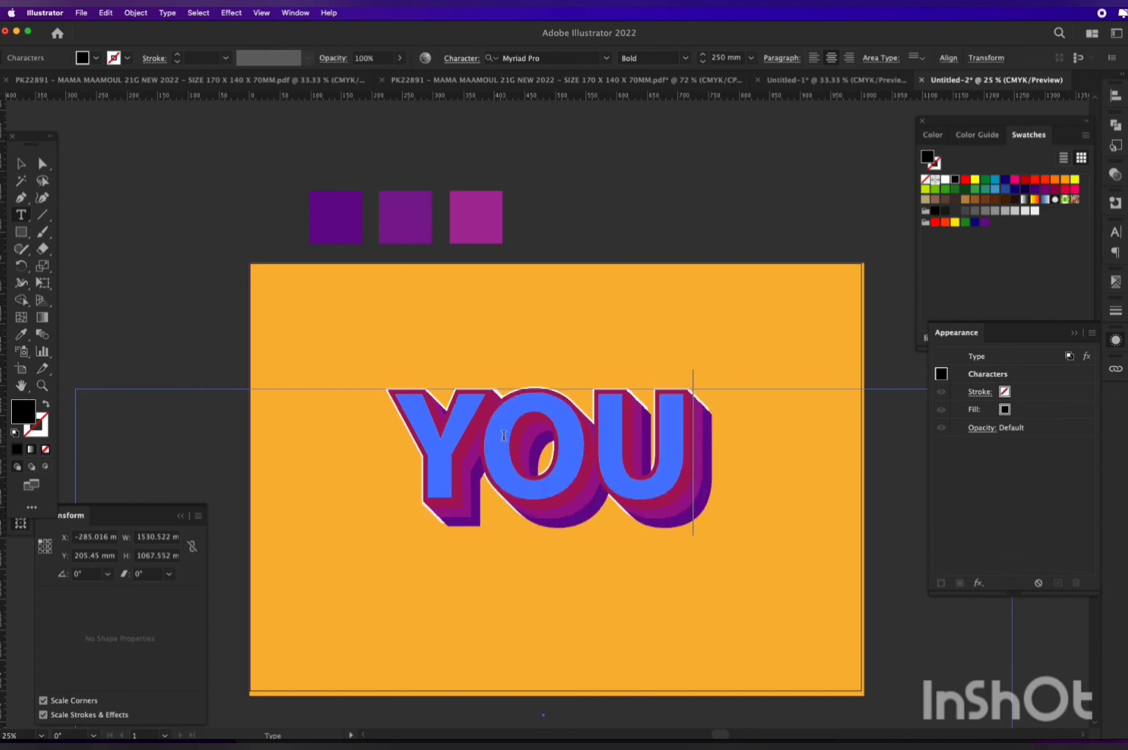
{"action": "type", "text": "R"}
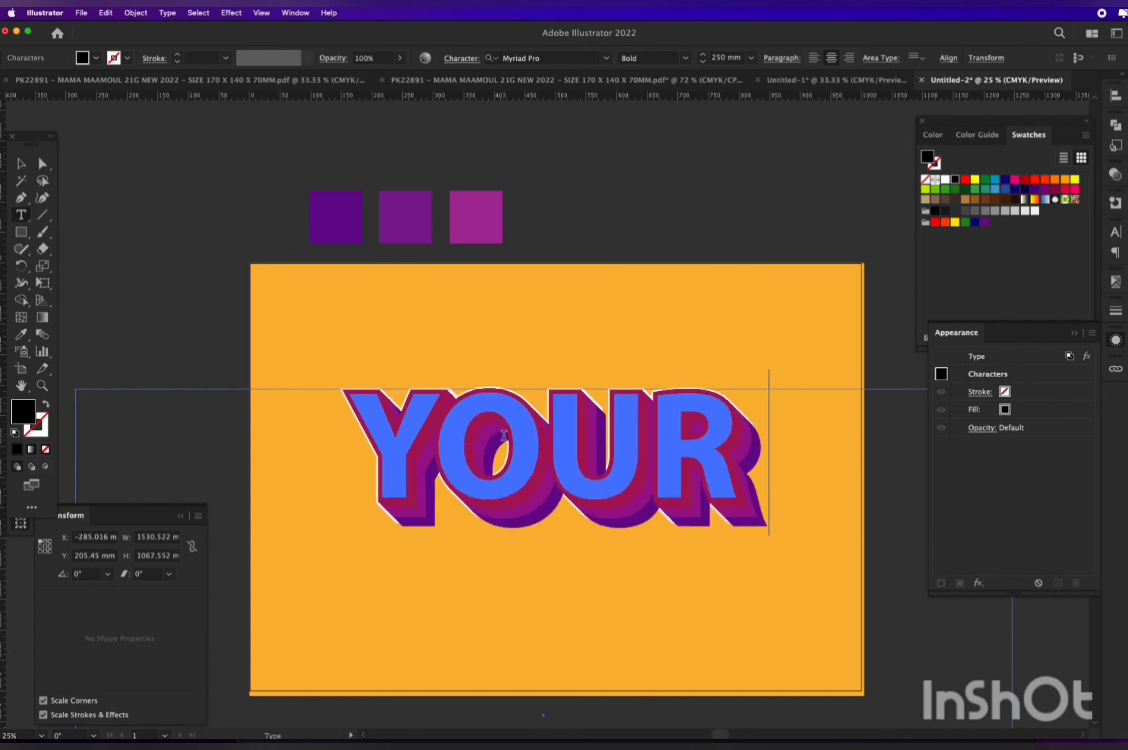
{"action": "type", "text": " M"}
{"action": "key", "text": "BackSpace"}
{"action": "type", "text": "N"}
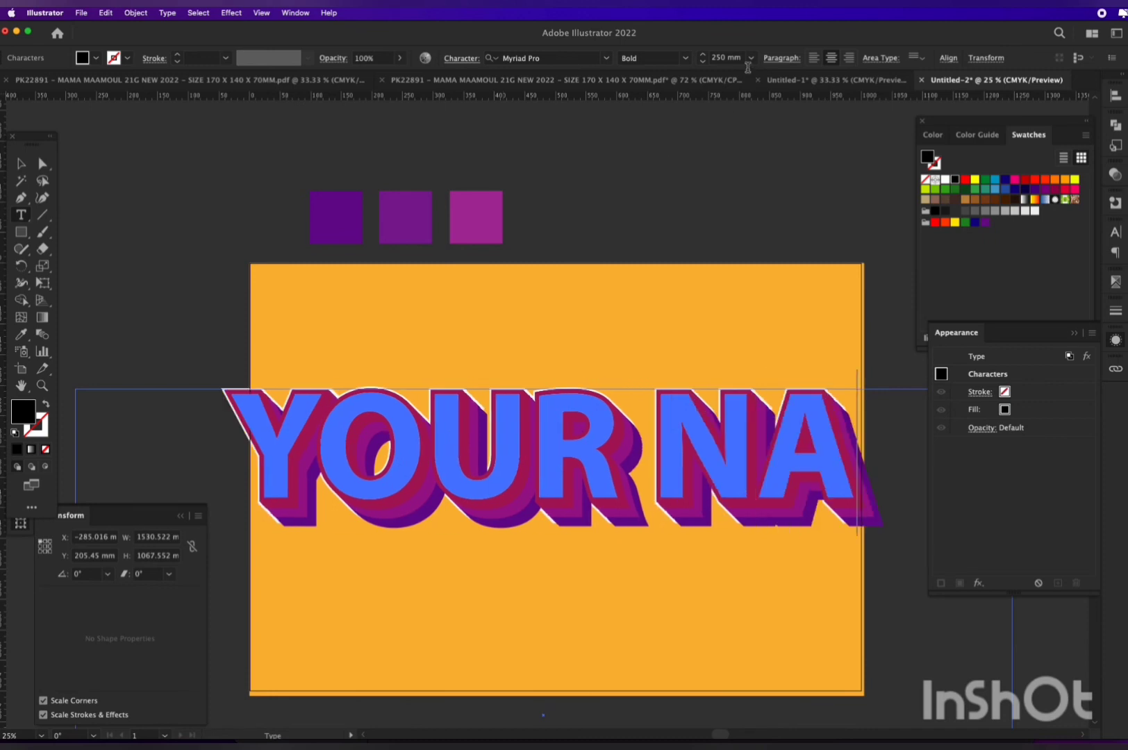
{"action": "type", "text": "AME"}
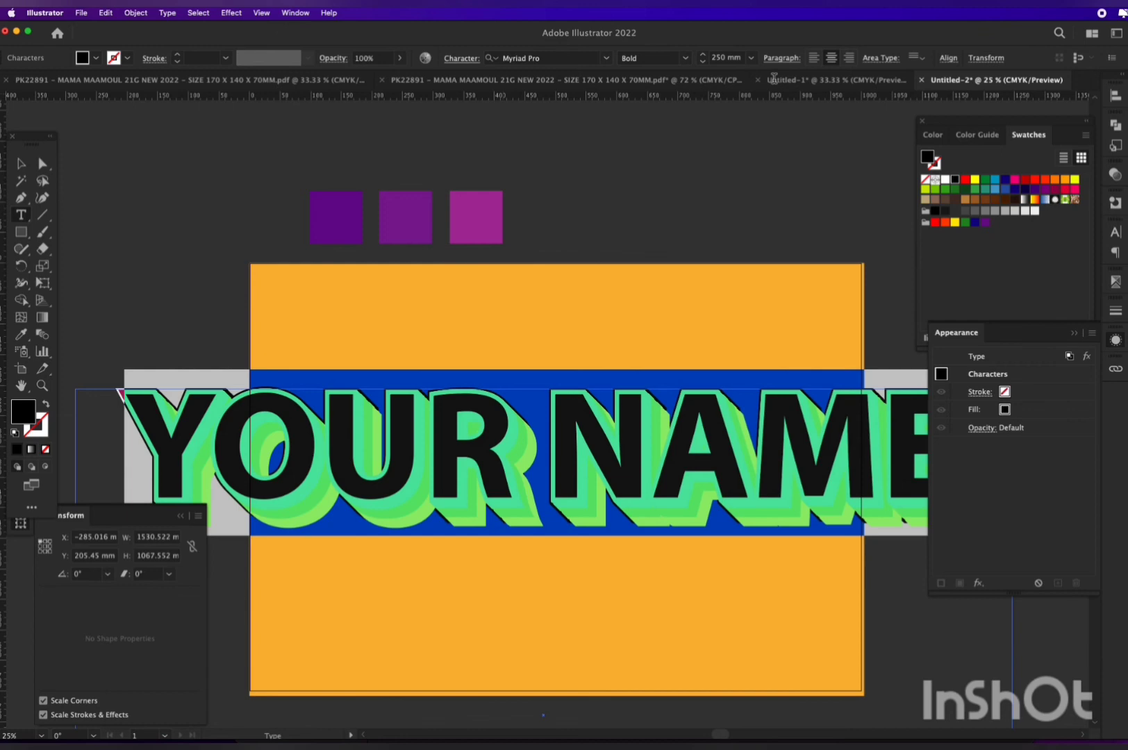
- Set the font size of the YOUR NAME text to 150 mm and deselect it
{"action": "left_click", "coordinate": [725, 57]}
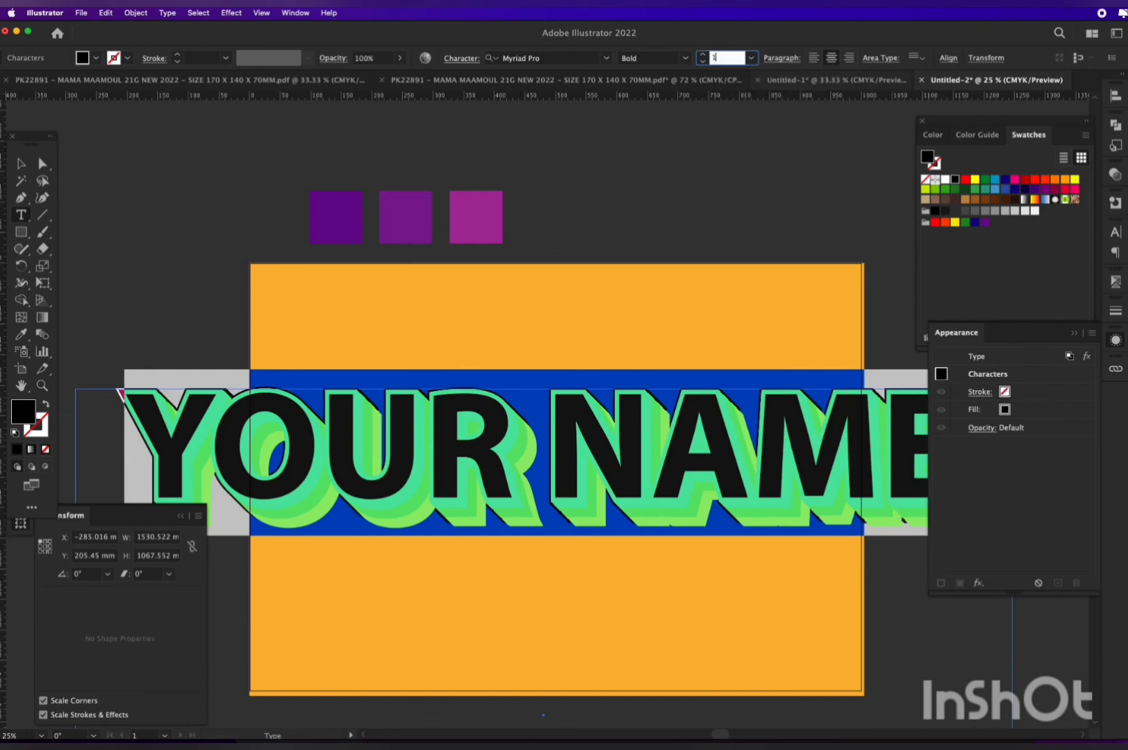
{"action": "type", "text": "150"}
{"action": "key", "text": "Return"}
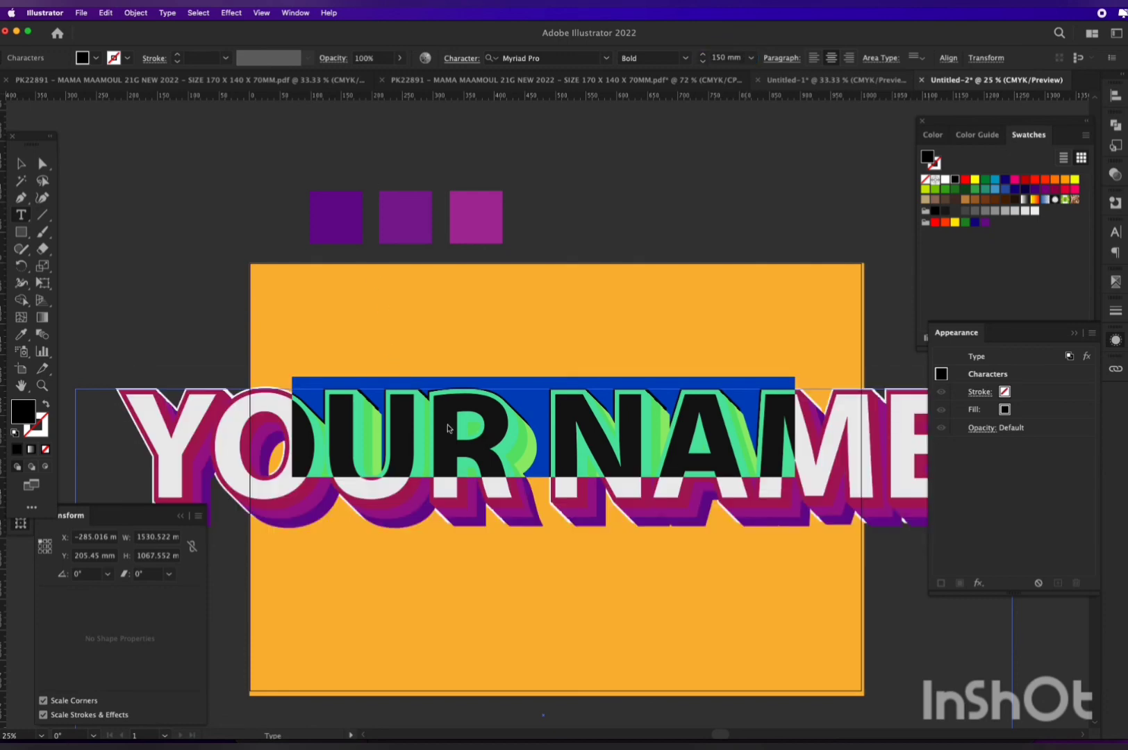
{"action": "left_click", "coordinate": [42, 163]}
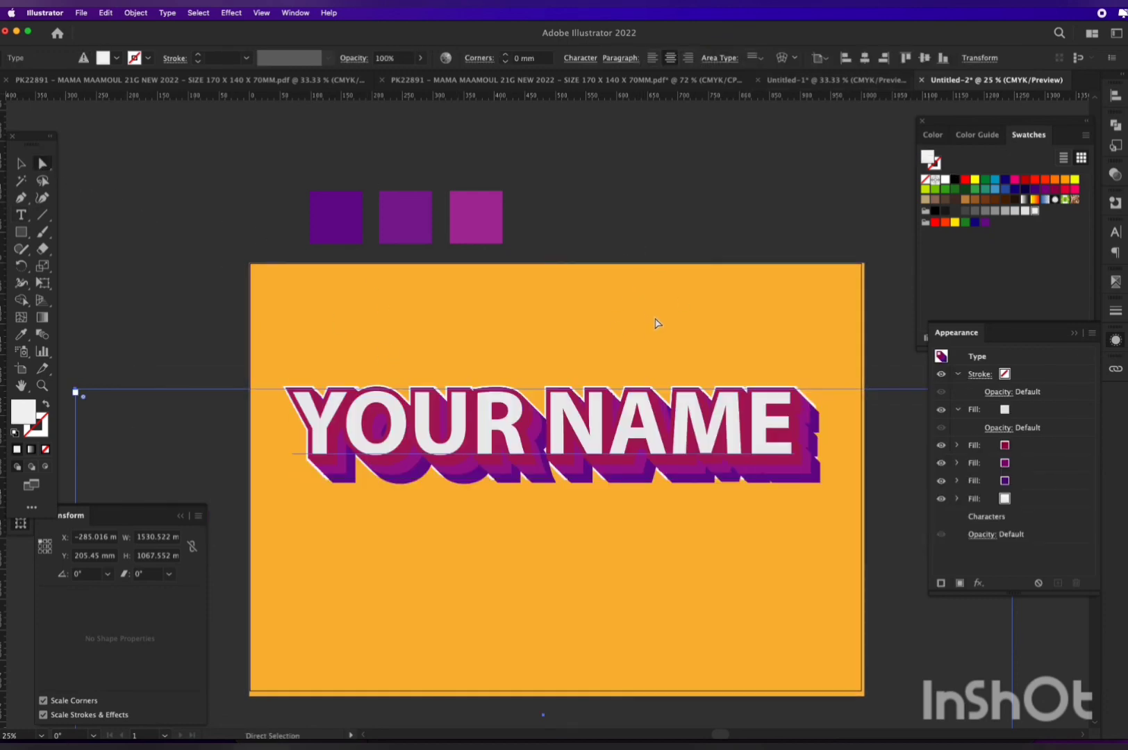
{"action": "left_click", "coordinate": [672, 211]}
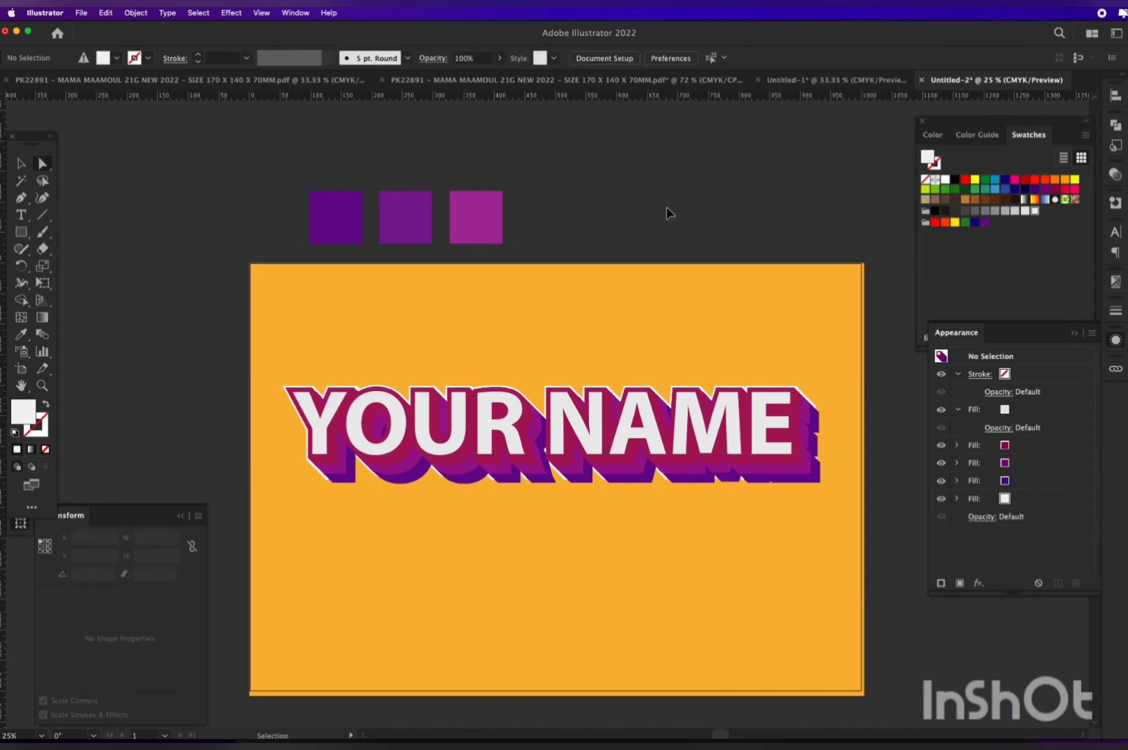
- Select the three purple and magenta sample squares above the orange background
{"action": "key", "text": "super+minus"}
{"action": "left_click", "coordinate": [496, 252]}
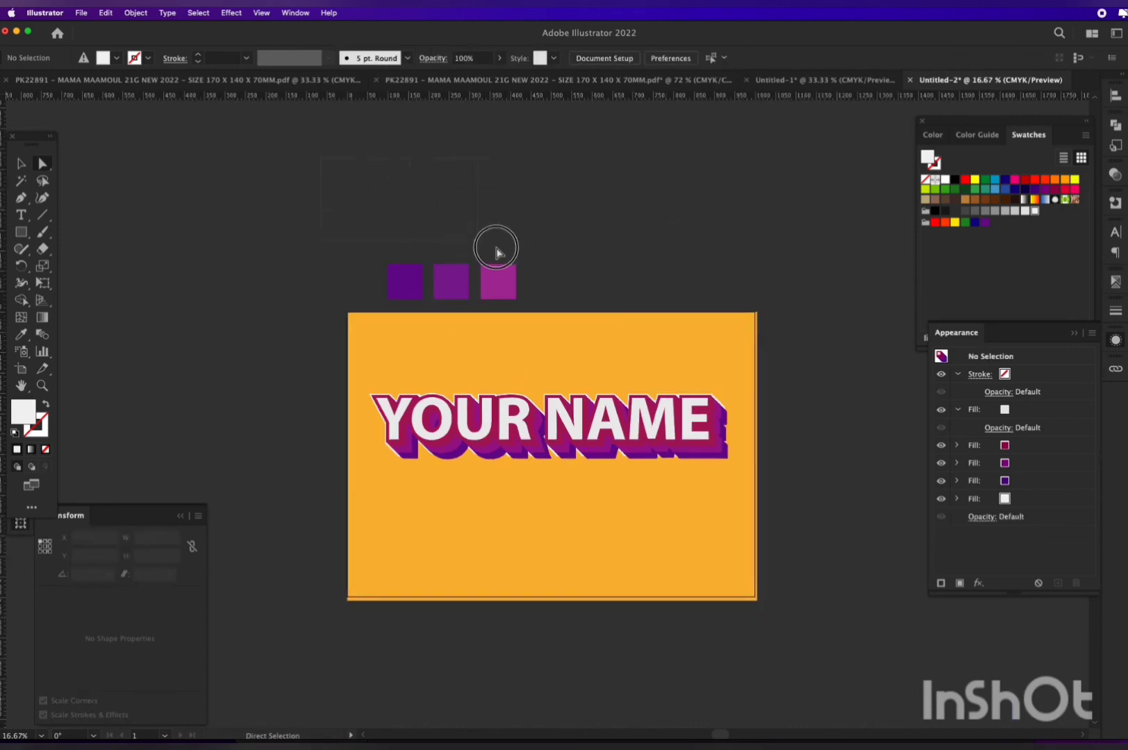
{"action": "left_click_drag", "start_coordinate": [497, 250], "coordinate": [564, 278]}
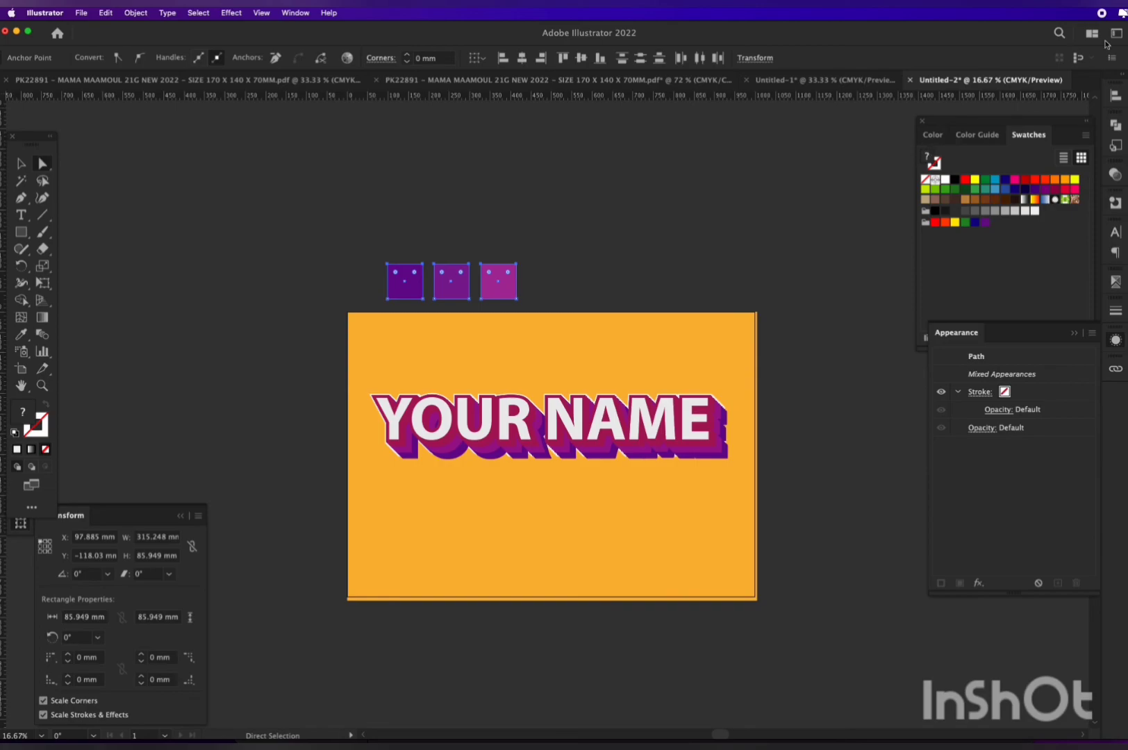